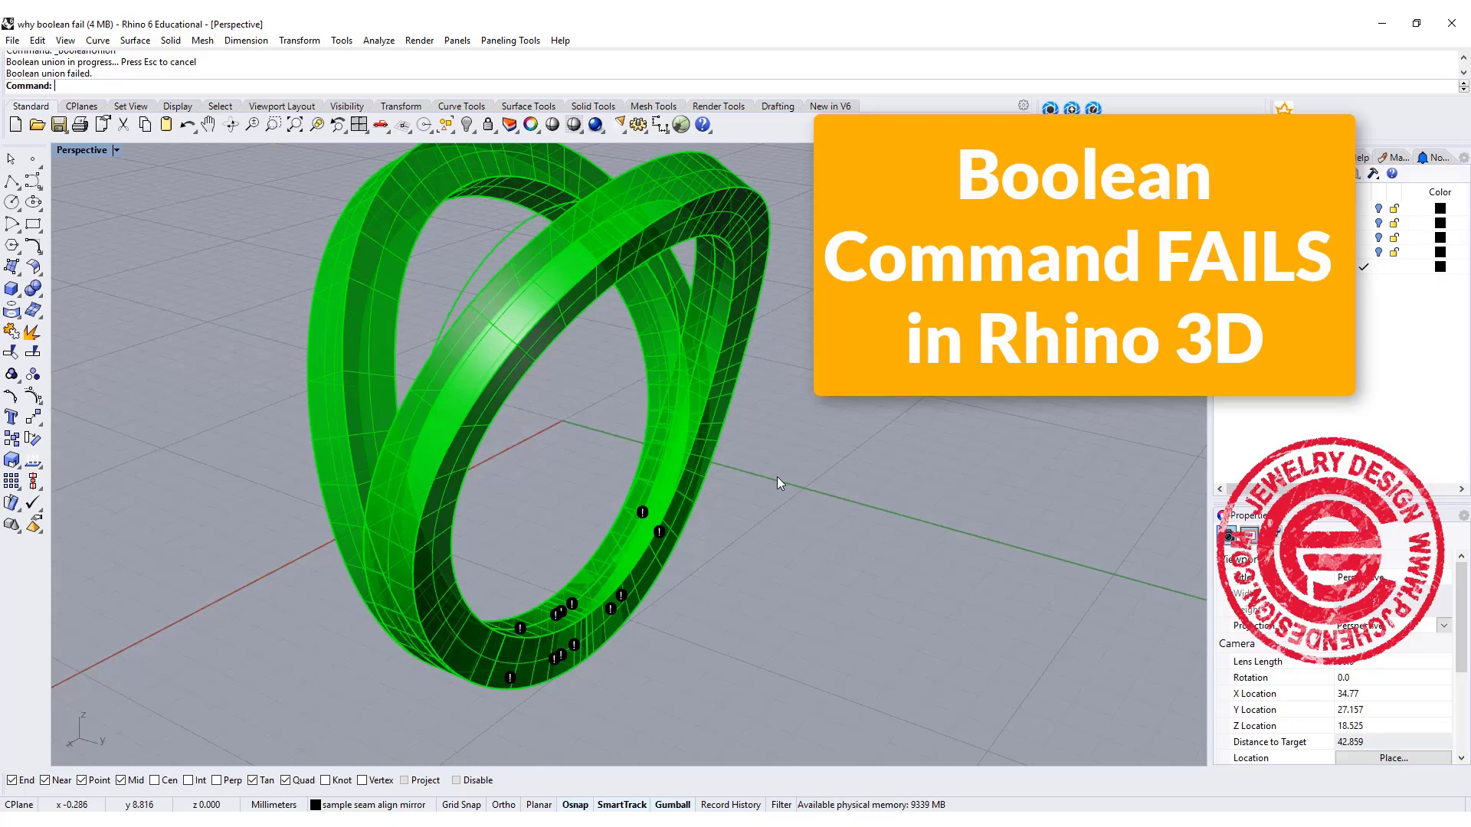
Orbit the Perspective view around the crossed ring bands
mouse_move(769, 484)
right_mouse_down()
mouse_move(809, 494)
mouse_move(771, 502)
right_mouse_up()
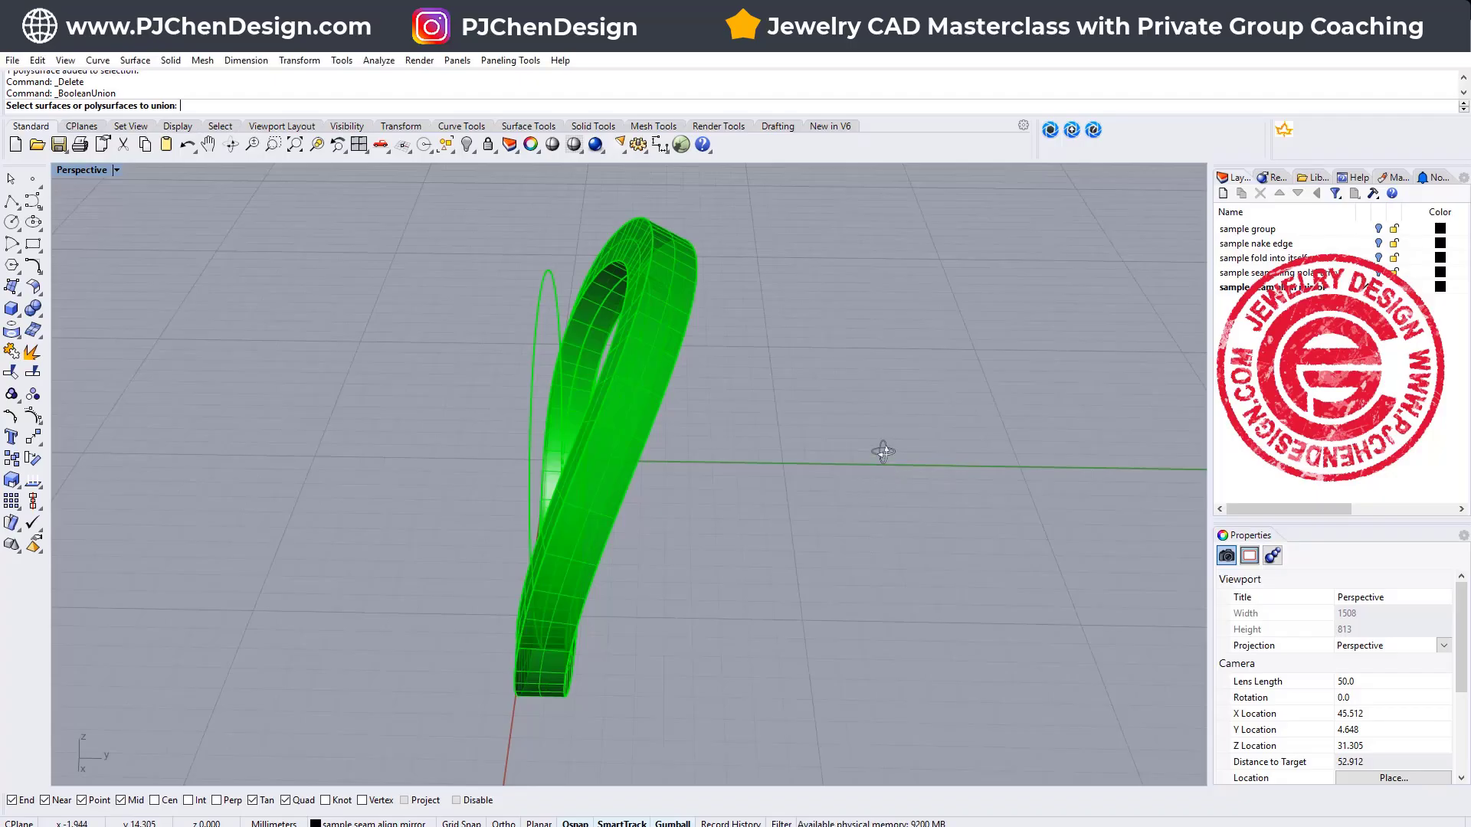
Cancel the pending union and select the remaining green band
mouse_move(880, 450)
right_mouse_down()
mouse_move(886, 498)
mouse_move(623, 457)
mouse_move(585, 509)
mouse_move(686, 499)
mouse_move(926, 427)
mouse_move(863, 420)
mouse_move(943, 387)
mouse_move(771, 427)
right_mouse_up()
left_click(743, 372)
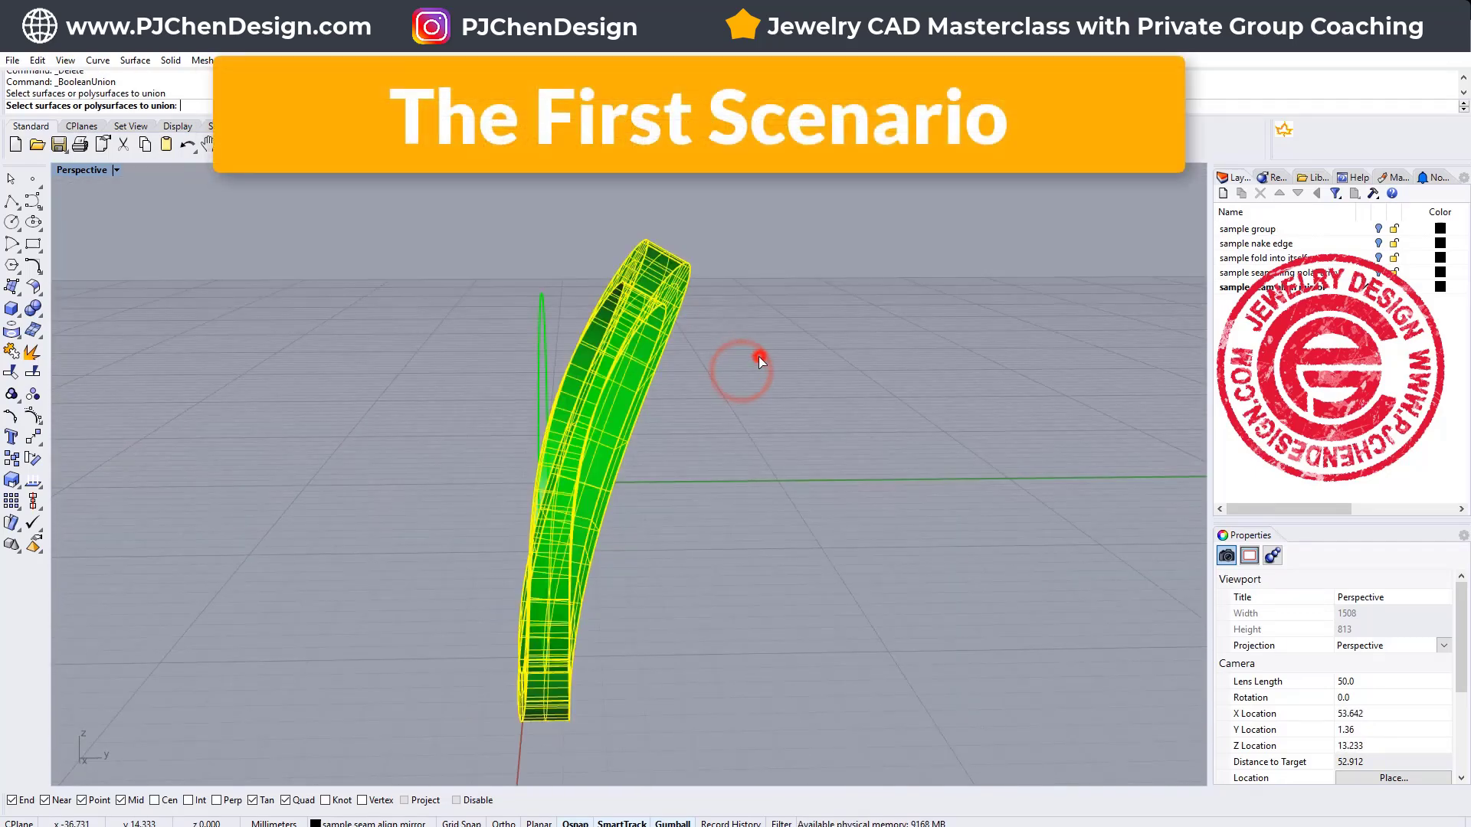
key("Return")
left_click(649, 345)
mouse_move(649, 344)
right_mouse_down()
mouse_move(962, 439)
mouse_move(915, 472)
right_mouse_up()
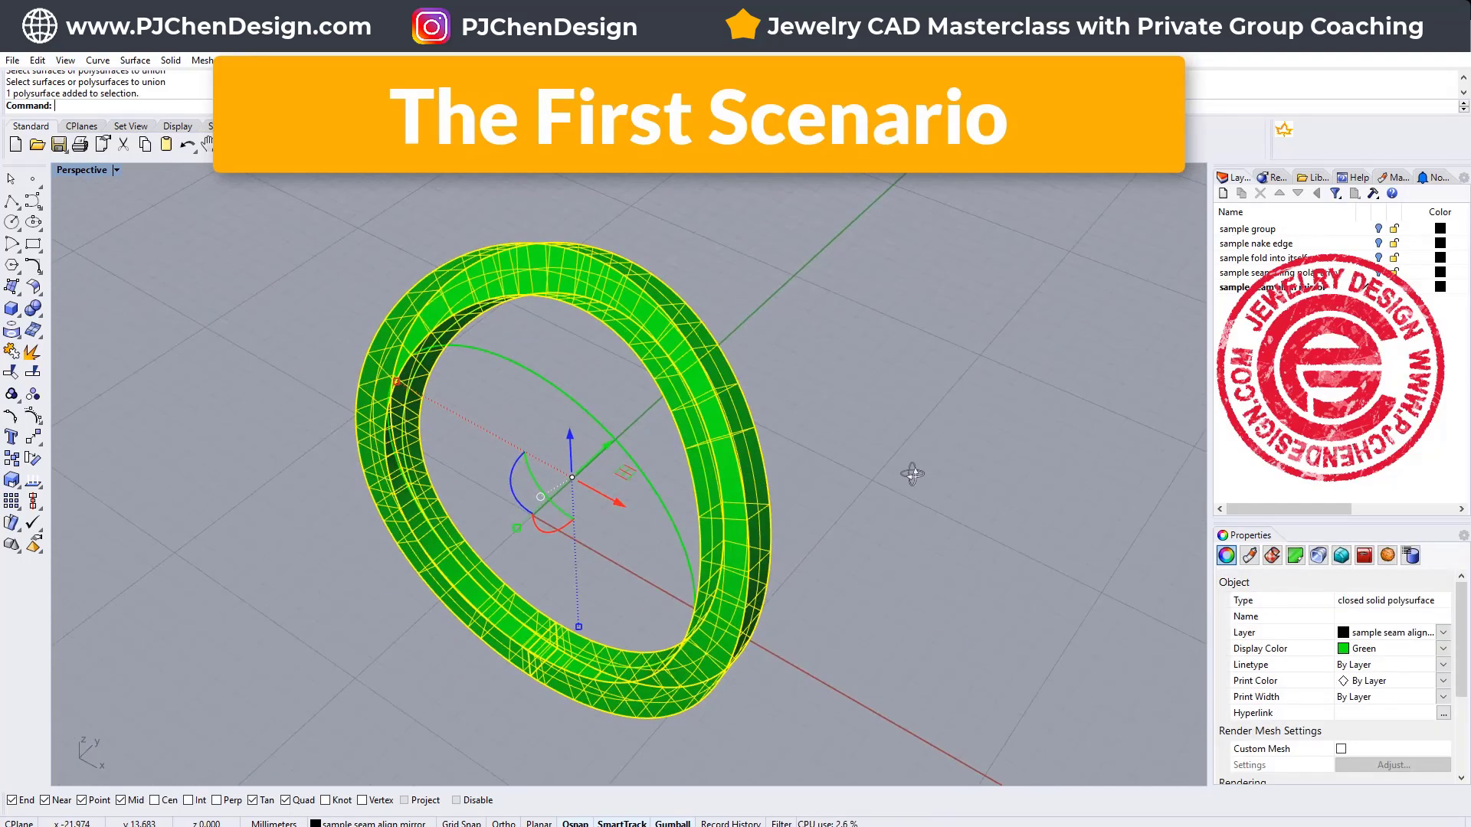
Switch to the four-view layout and start mirroring the band from the Transform tools
double_click(89, 173)
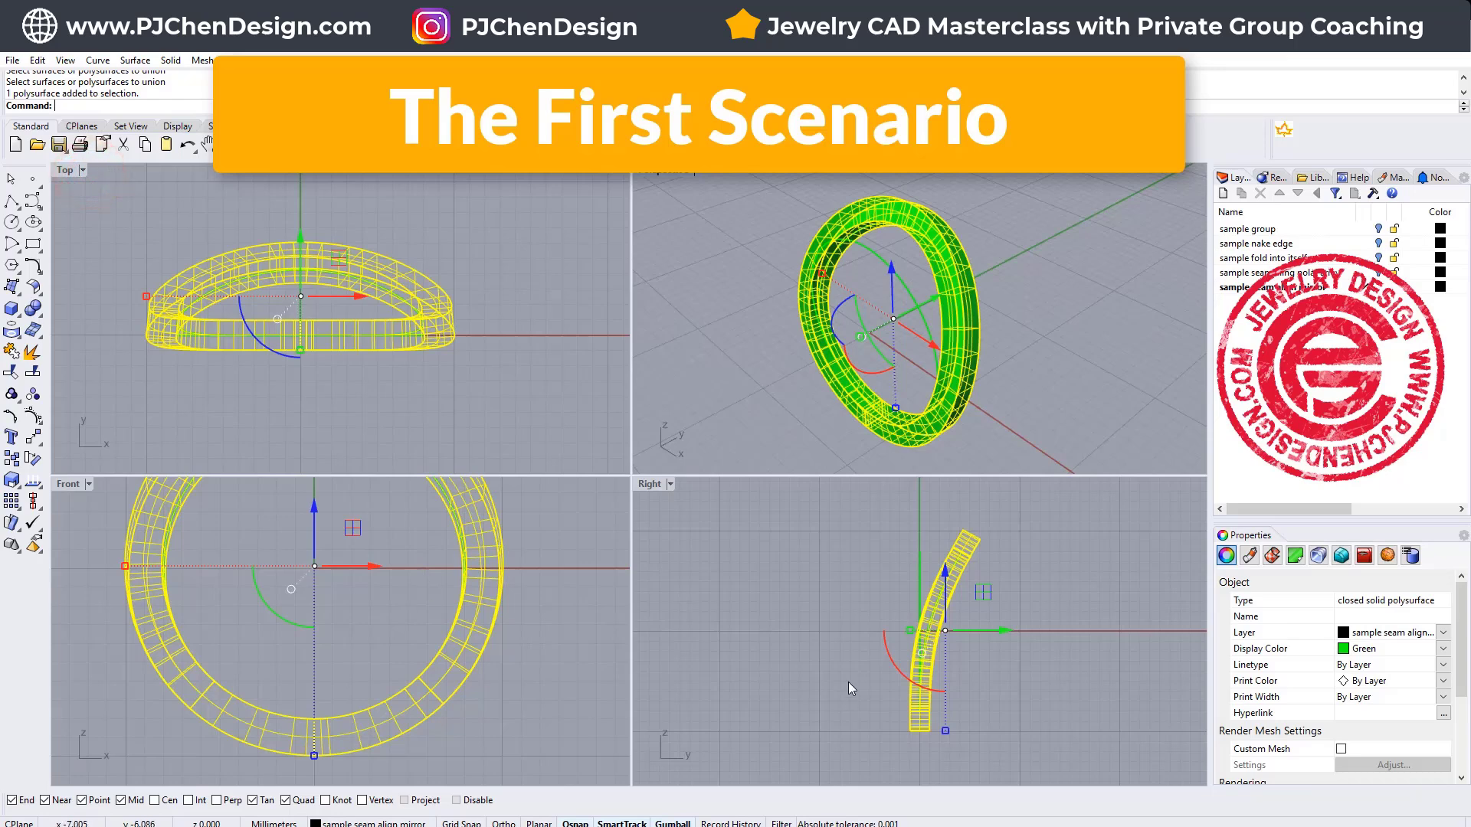
left_click(34, 445)
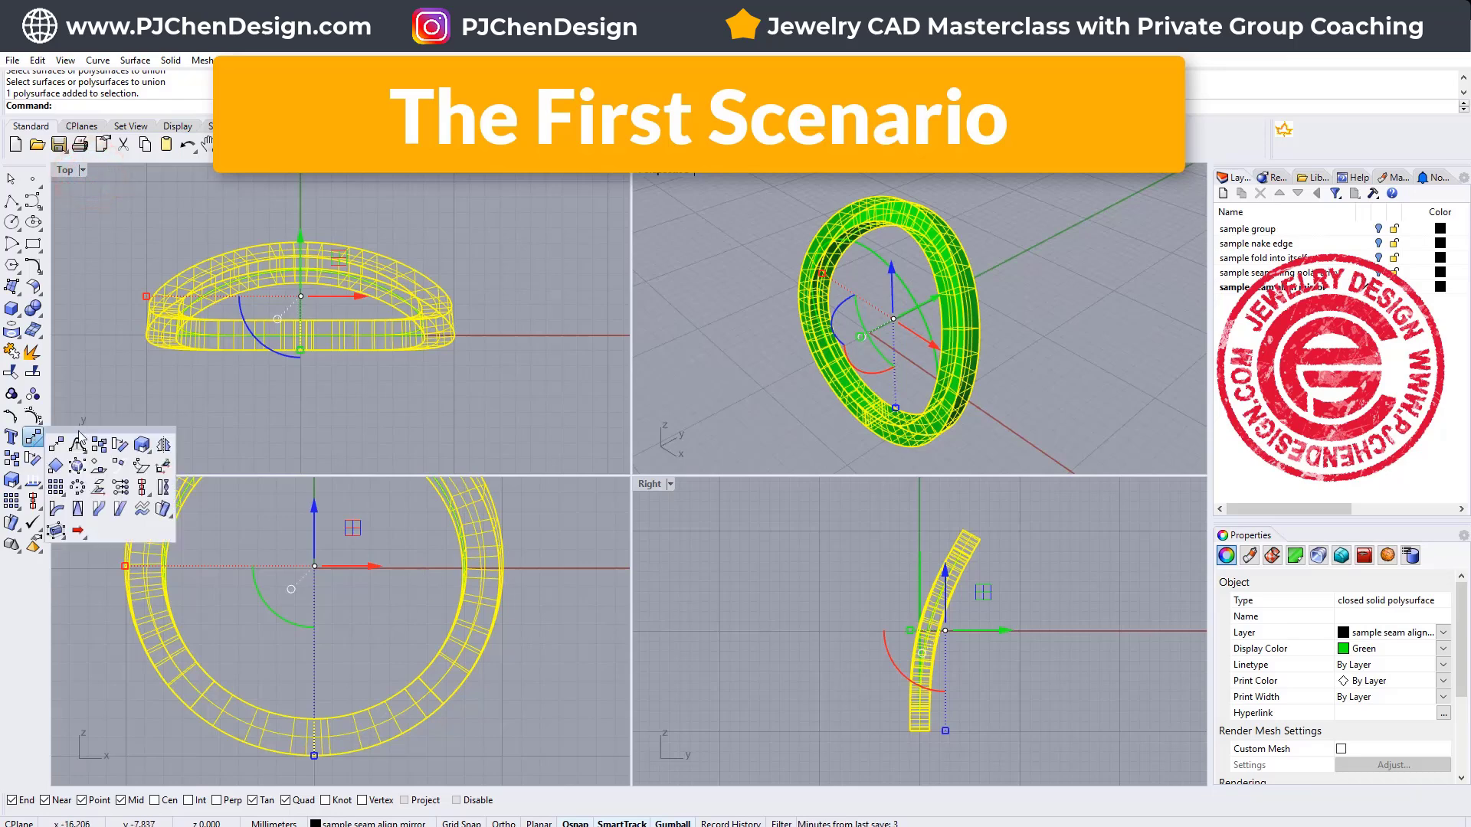
left_click(165, 447)
type("0")
Mirror the band across the origin, then attempt a Boolean Union of both bands (fails)
key("Return")
left_click(1084, 329)
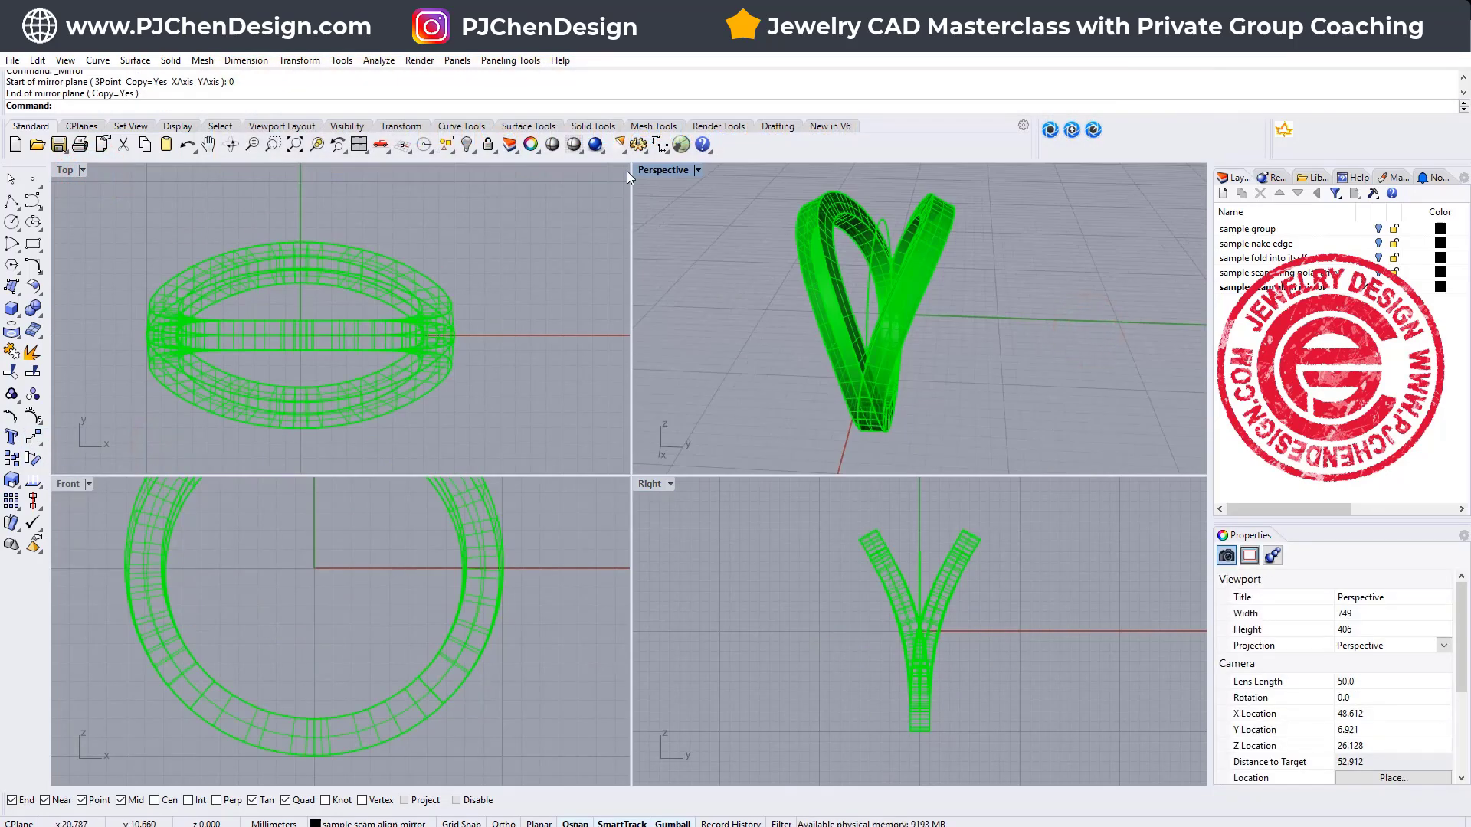
double_click(657, 173)
left_click_drag(791, 453, 380, 336)
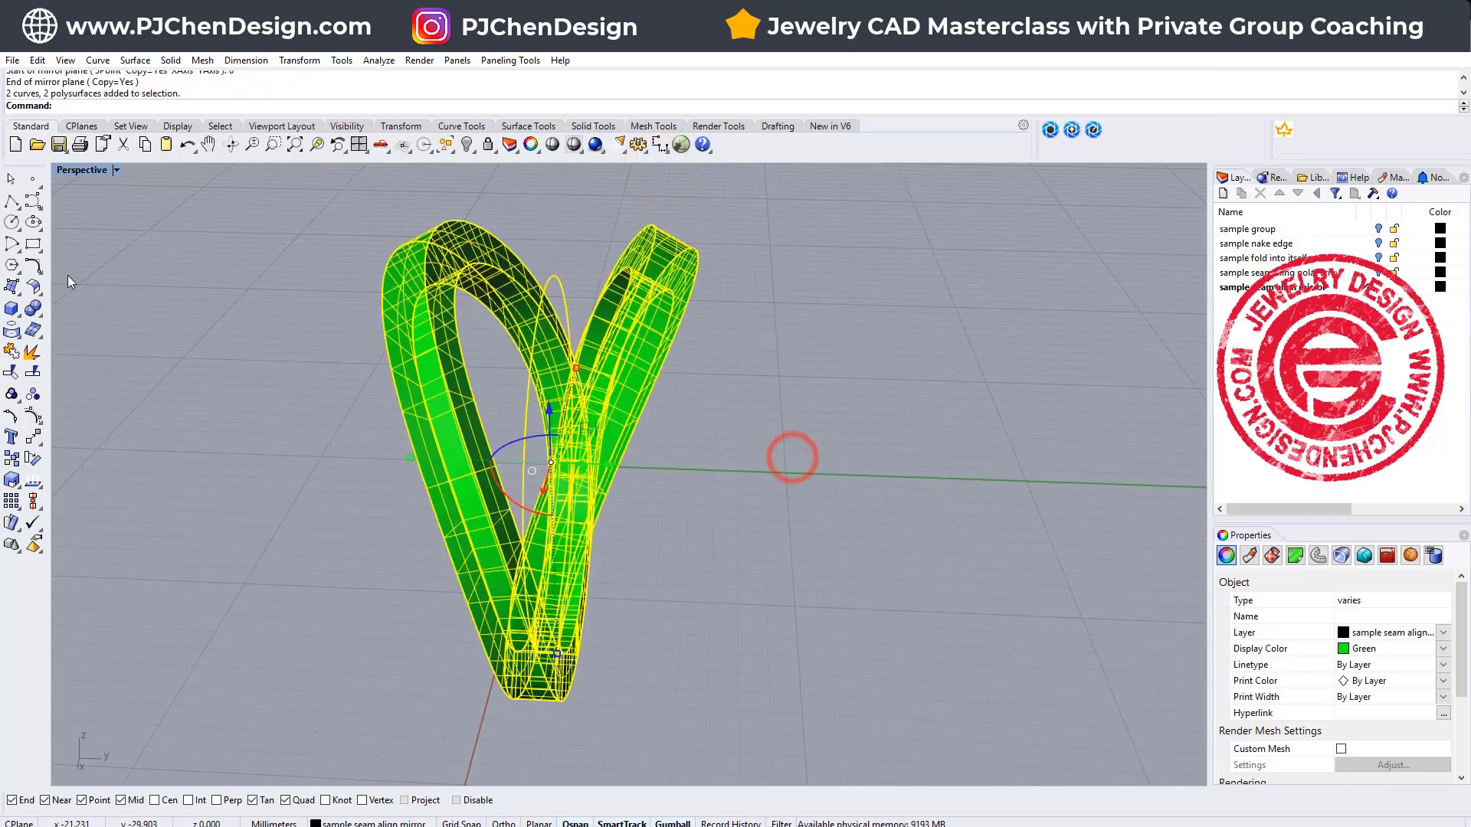
left_click(34, 308)
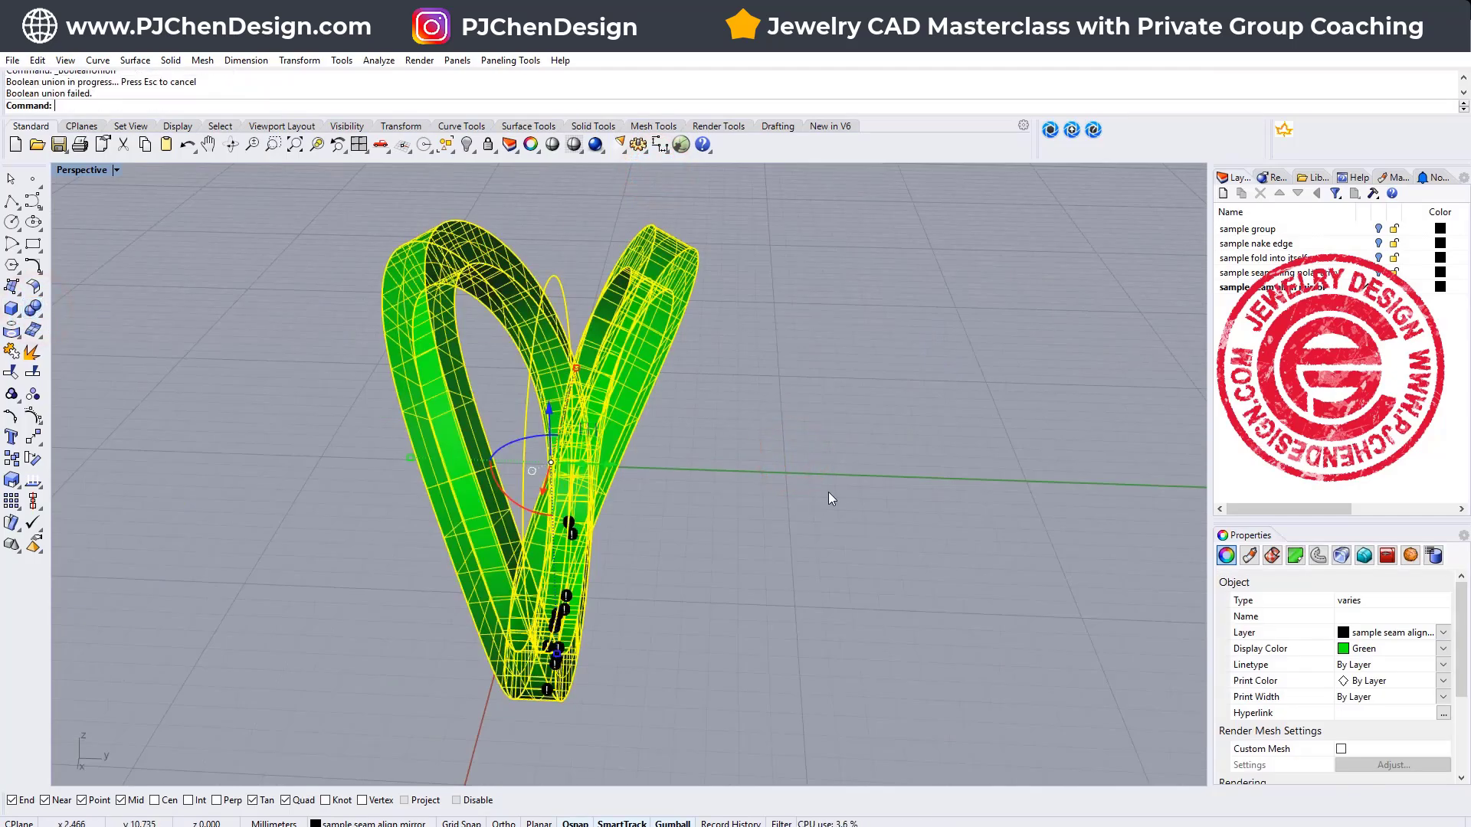
Delete the twelve error markers left by the failed union
mouse_move(829, 492)
right_mouse_down()
mouse_move(724, 499)
mouse_move(739, 487)
right_mouse_up()
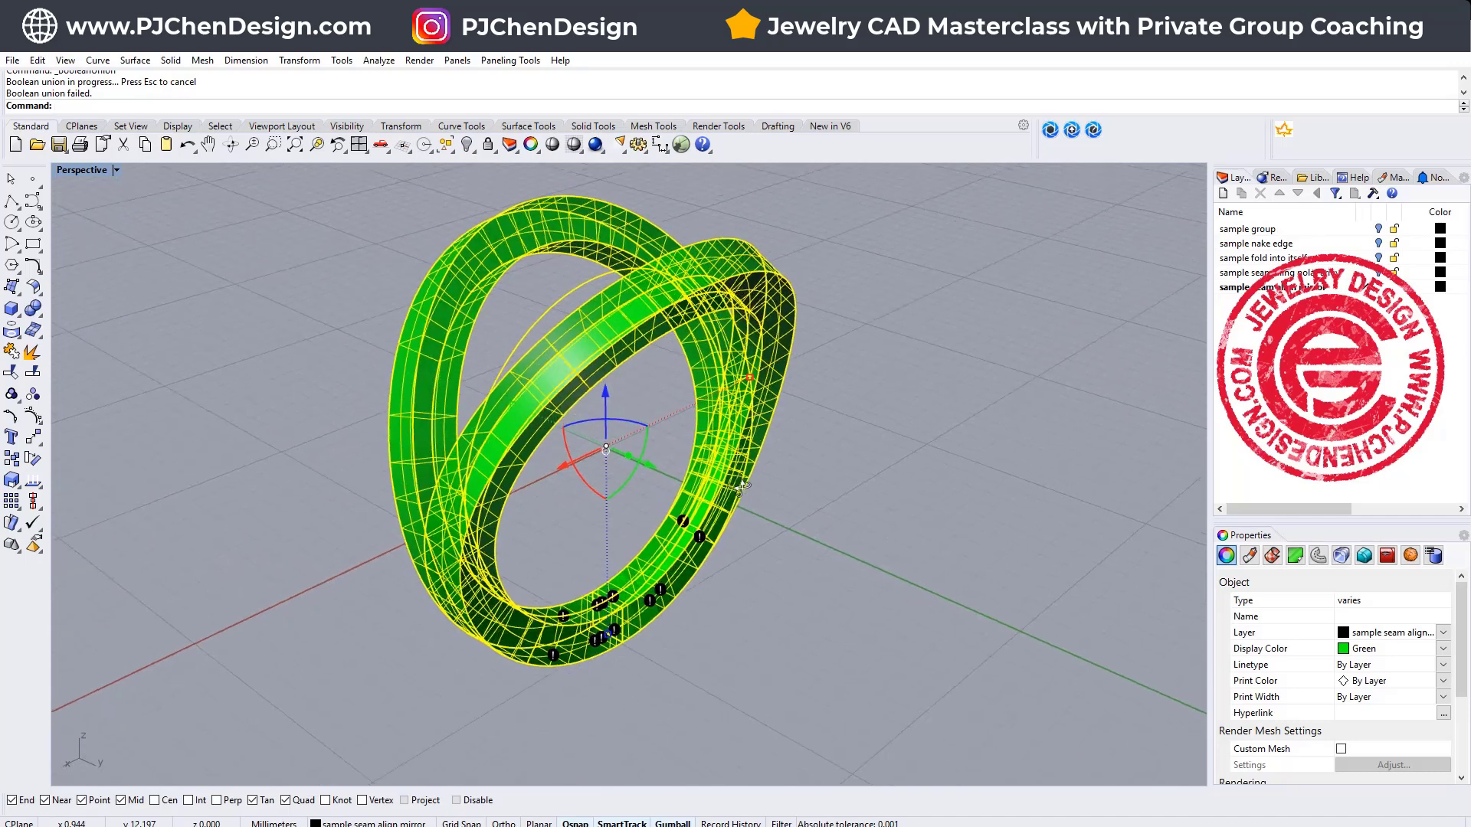
left_click(809, 589)
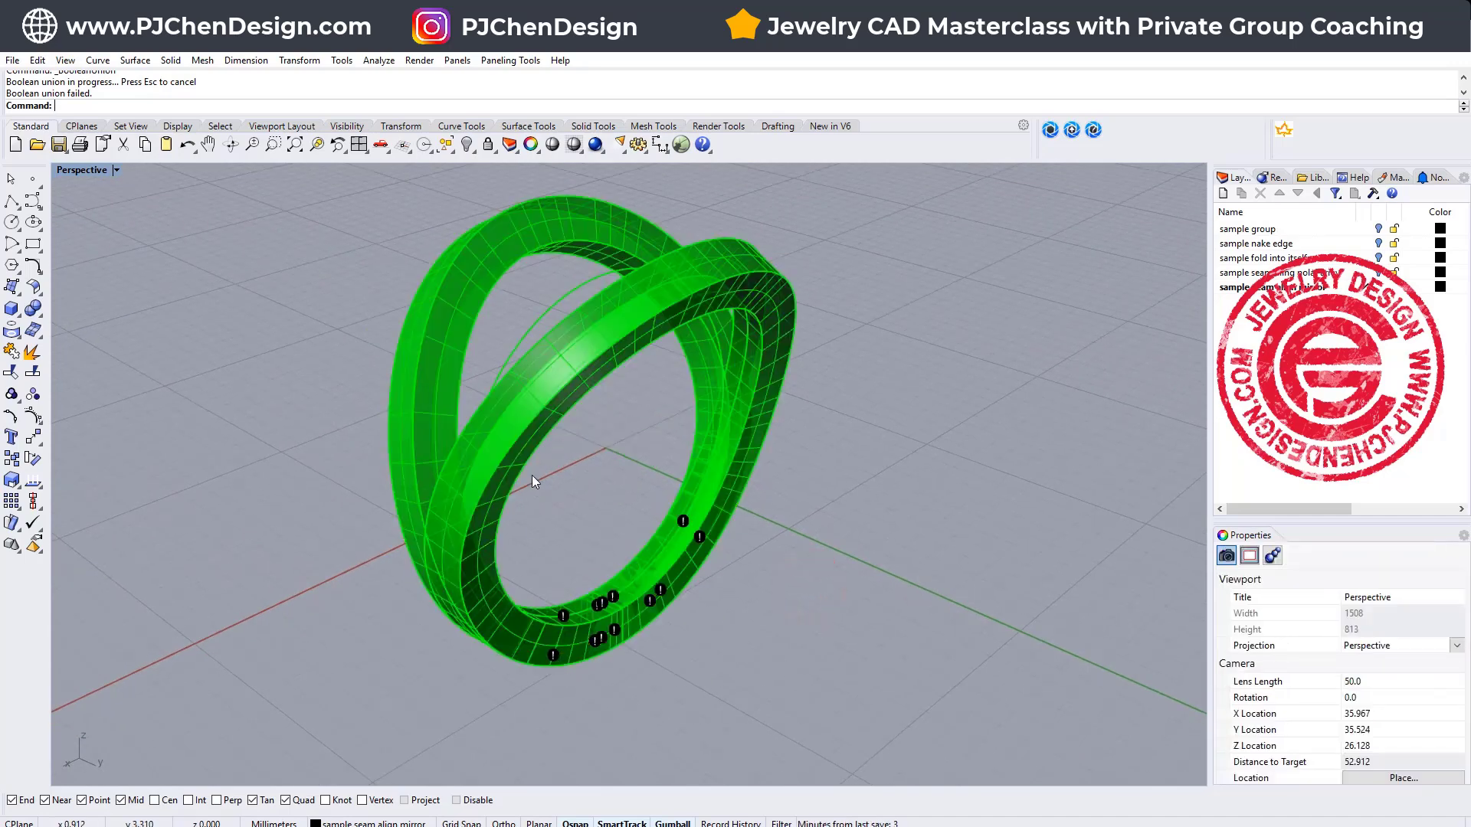
left_click_drag(429, 525, 870, 738)
key("Delete")
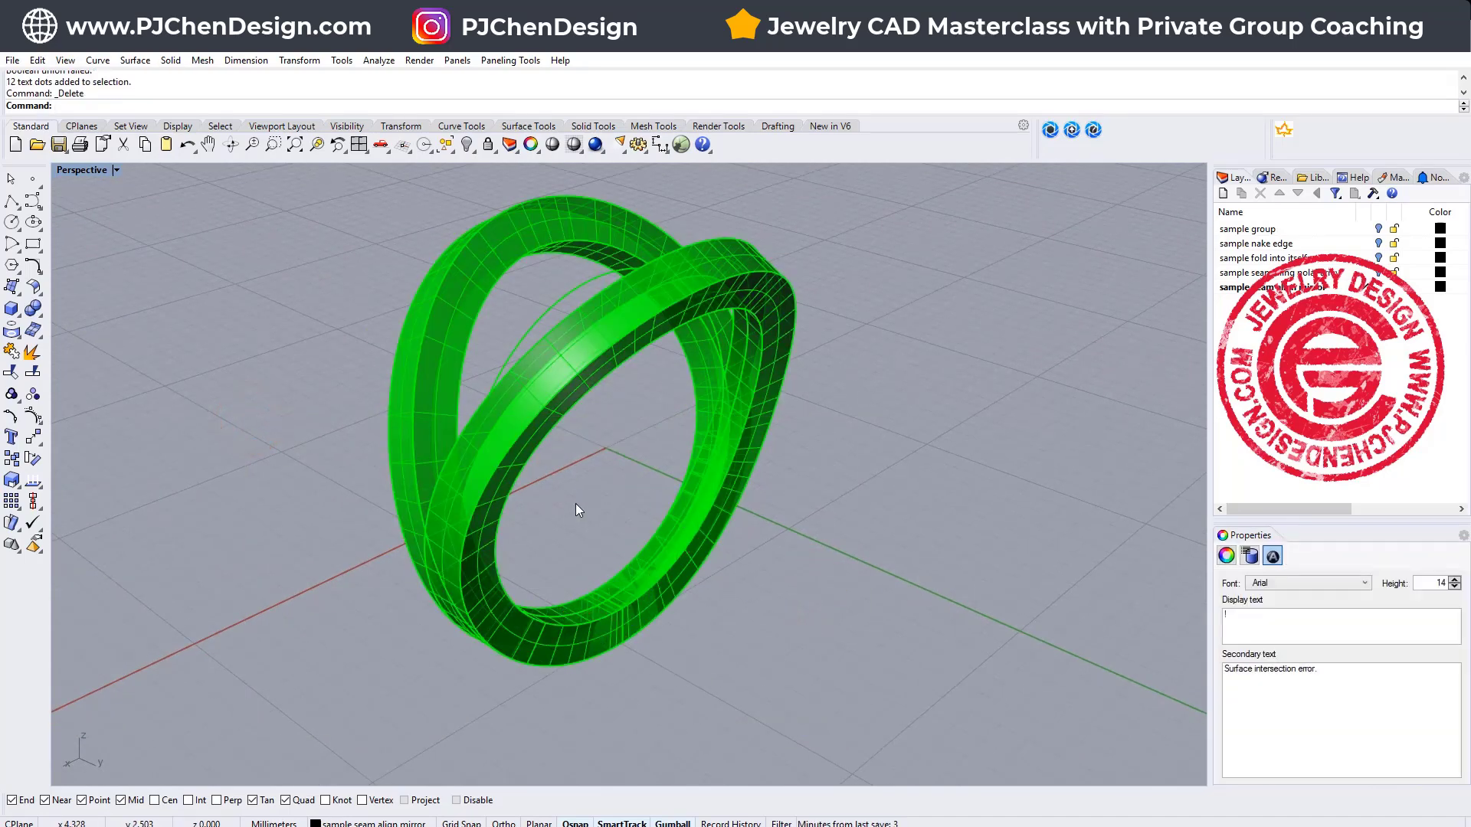
Inspect the inner and outer bands where the V-shaped pair forks at the base
left_click(598, 334)
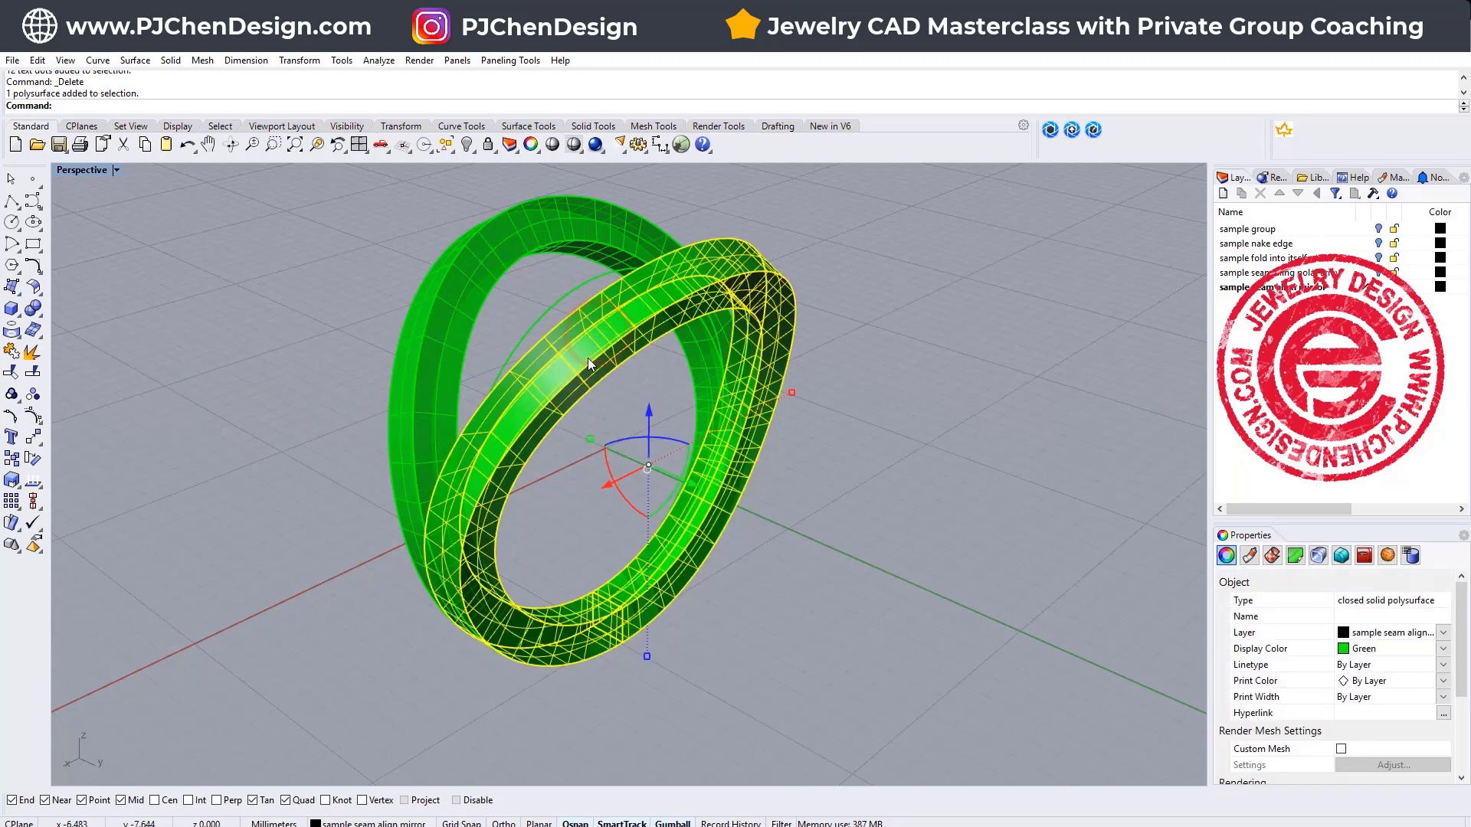
left_click(480, 272)
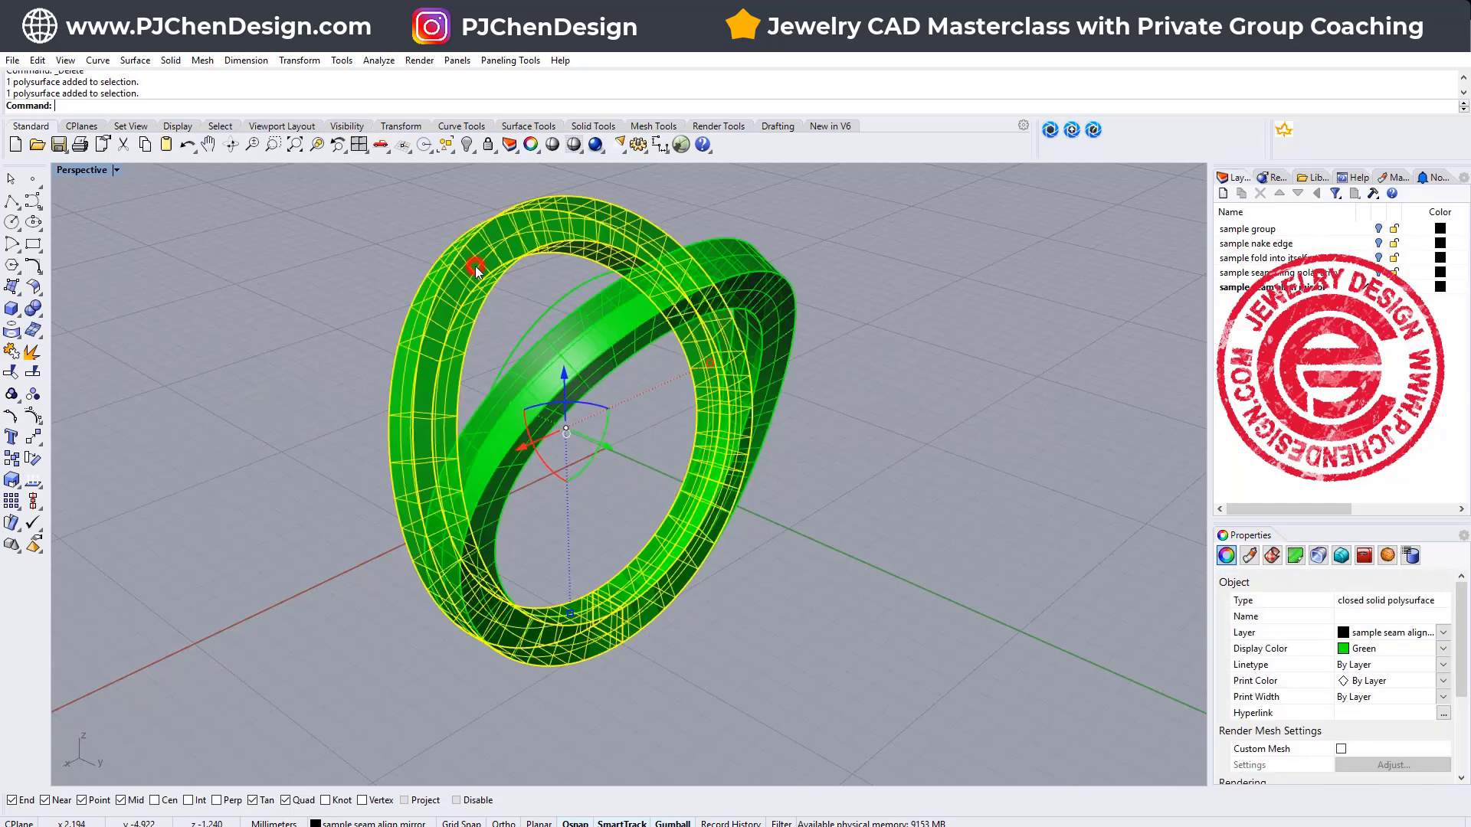
left_click(851, 464)
mouse_move(852, 464)
right_mouse_down()
mouse_move(827, 436)
mouse_move(603, 520)
mouse_move(463, 613)
right_mouse_up()
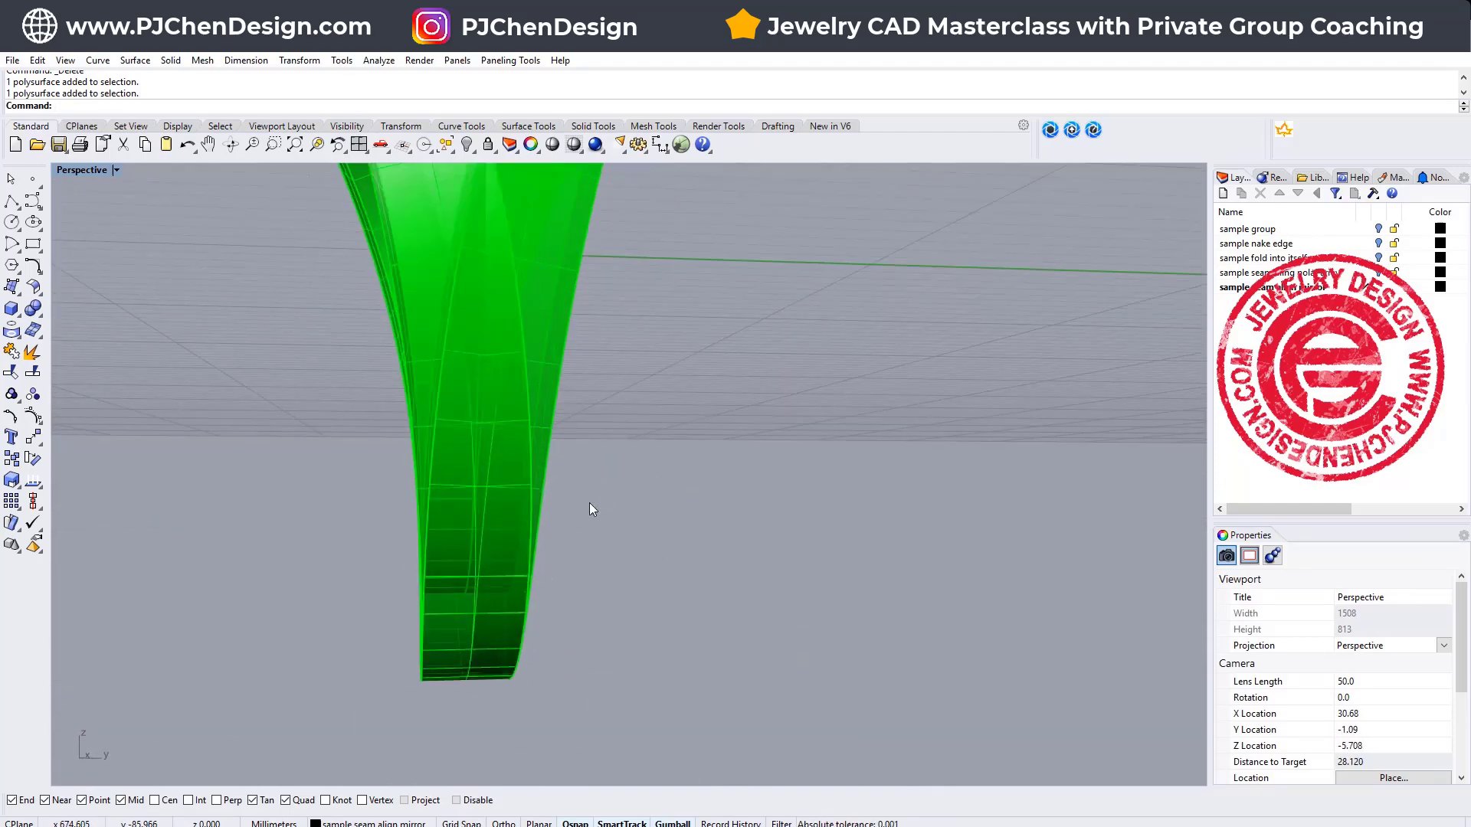
scroll(590, 508, "down", 5)
mouse_move(578, 499)
right_mouse_down()
mouse_move(600, 437)
mouse_move(651, 437)
right_mouse_up()
Shift the right band 0.01 along X with the gumball arrow
left_click(601, 350)
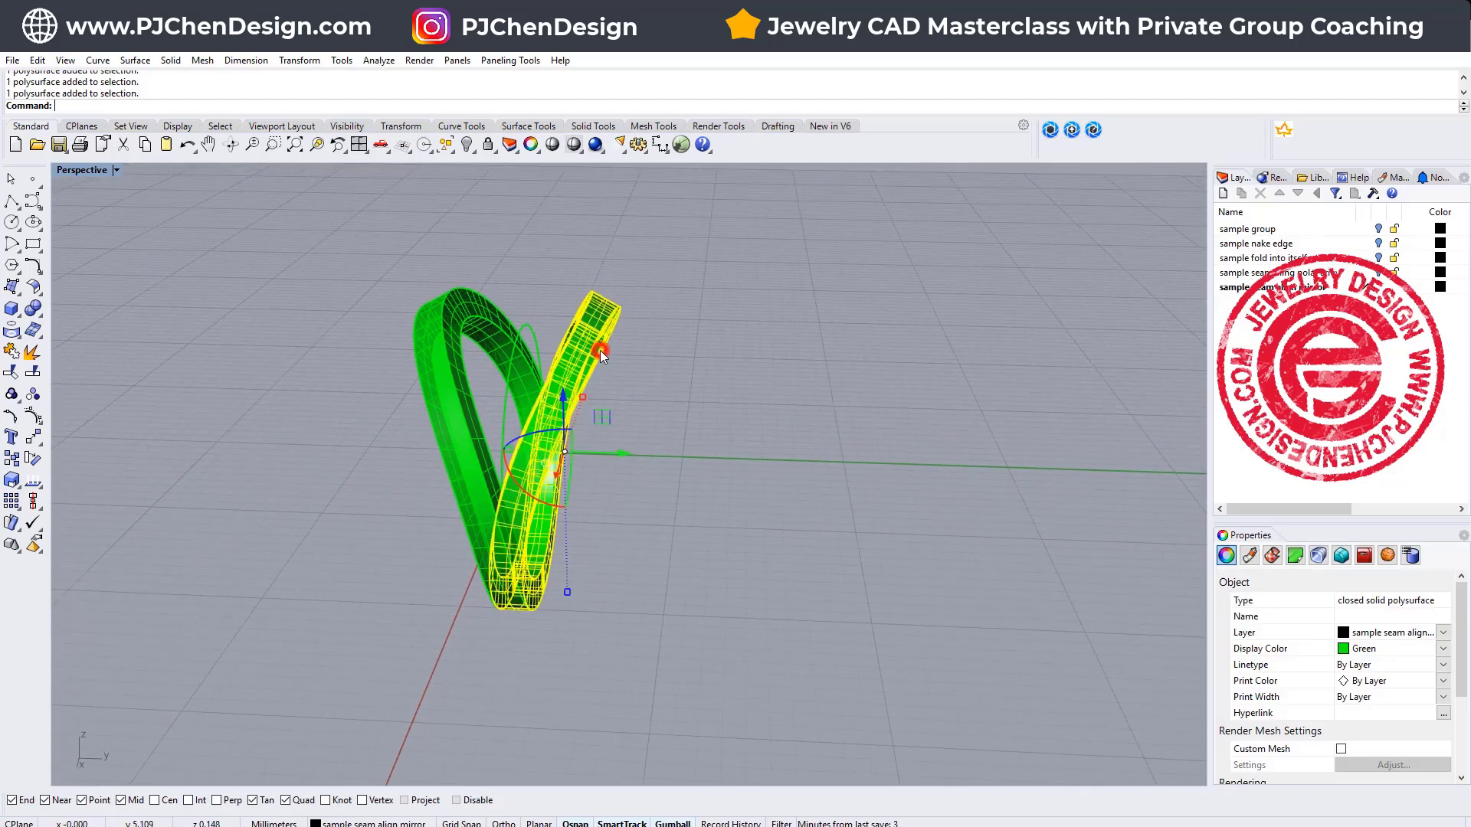
left_click(622, 456)
type("0.01")
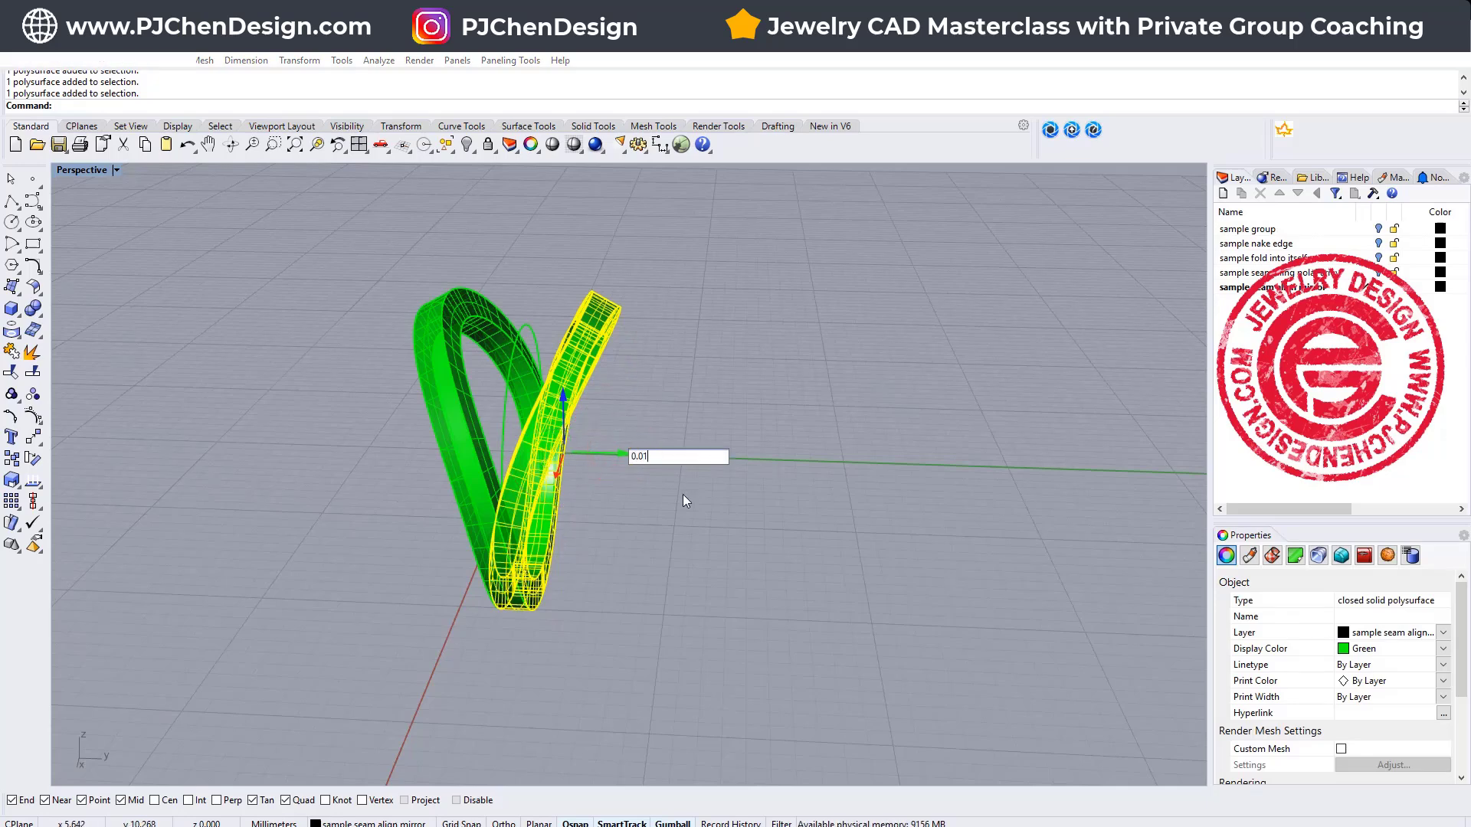
key("Return")
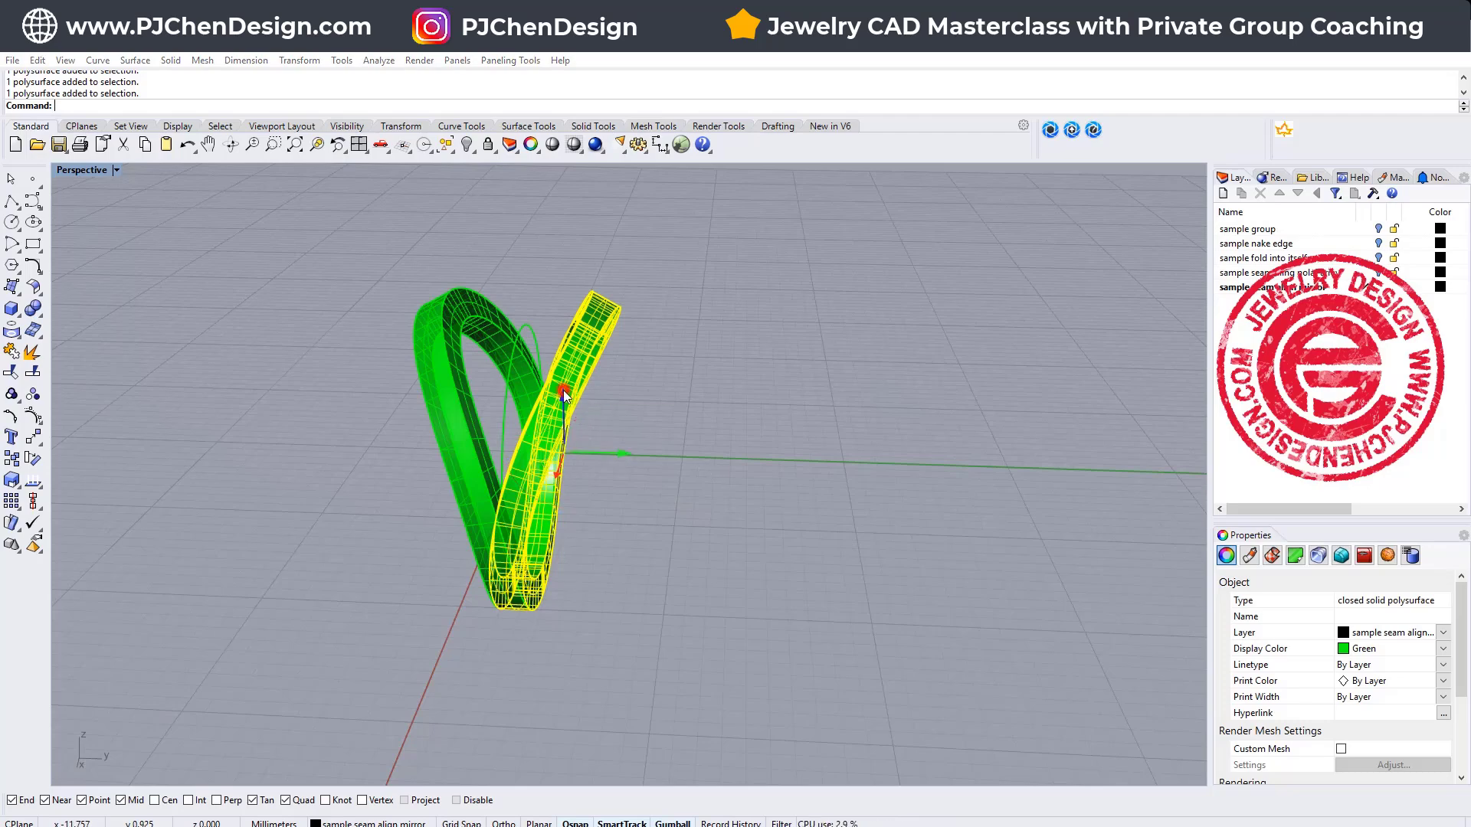
left_click(915, 389)
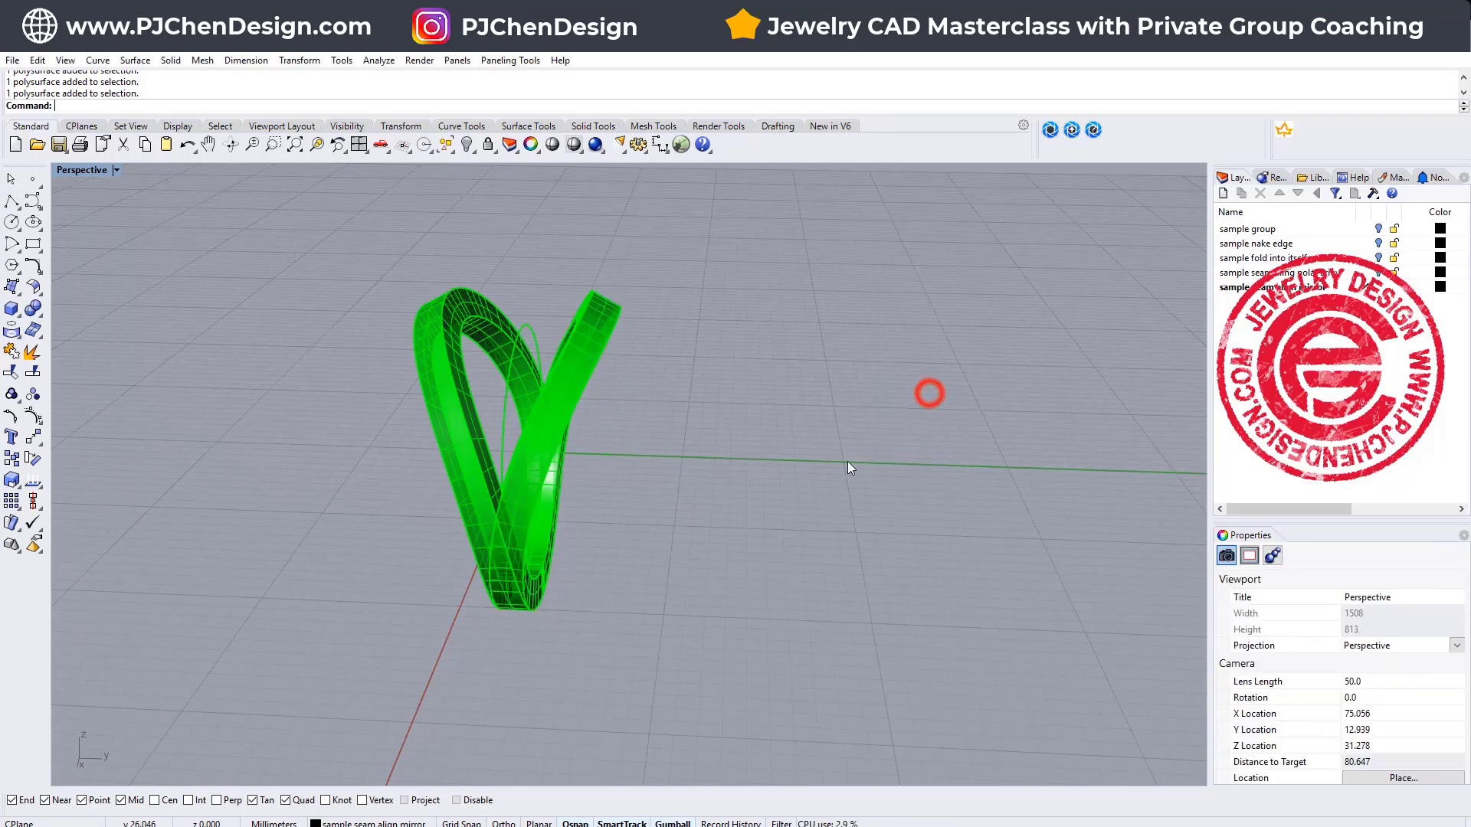
mouse_move(847, 461)
right_mouse_down()
mouse_move(824, 417)
mouse_move(601, 424)
mouse_move(786, 507)
mouse_move(811, 454)
mouse_move(563, 459)
mouse_move(616, 408)
right_mouse_up()
Boolean Union the two bands into one closed solid polysurface
left_click(591, 334)
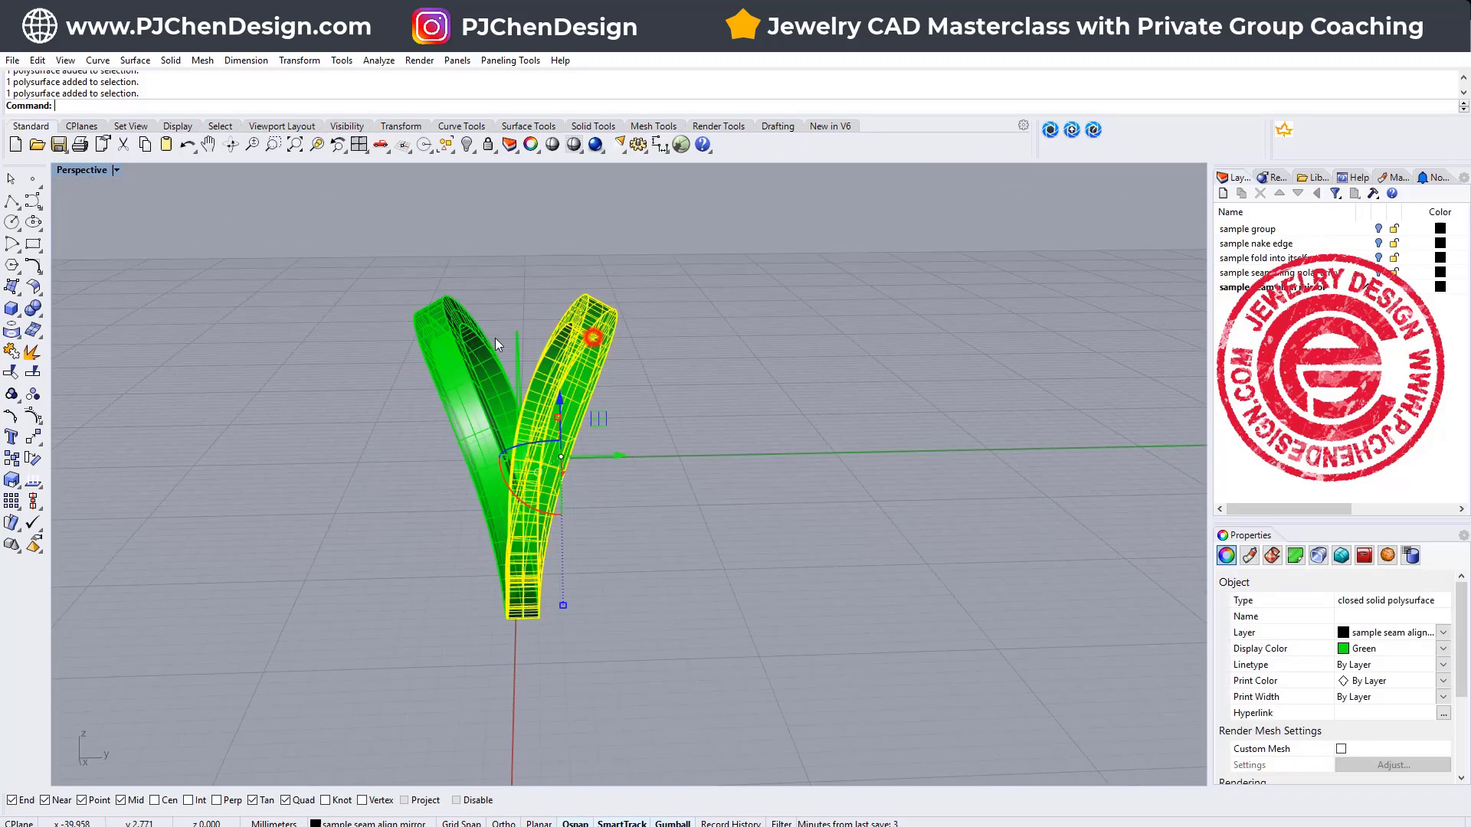
left_click(438, 326, "shift")
left_click(30, 308)
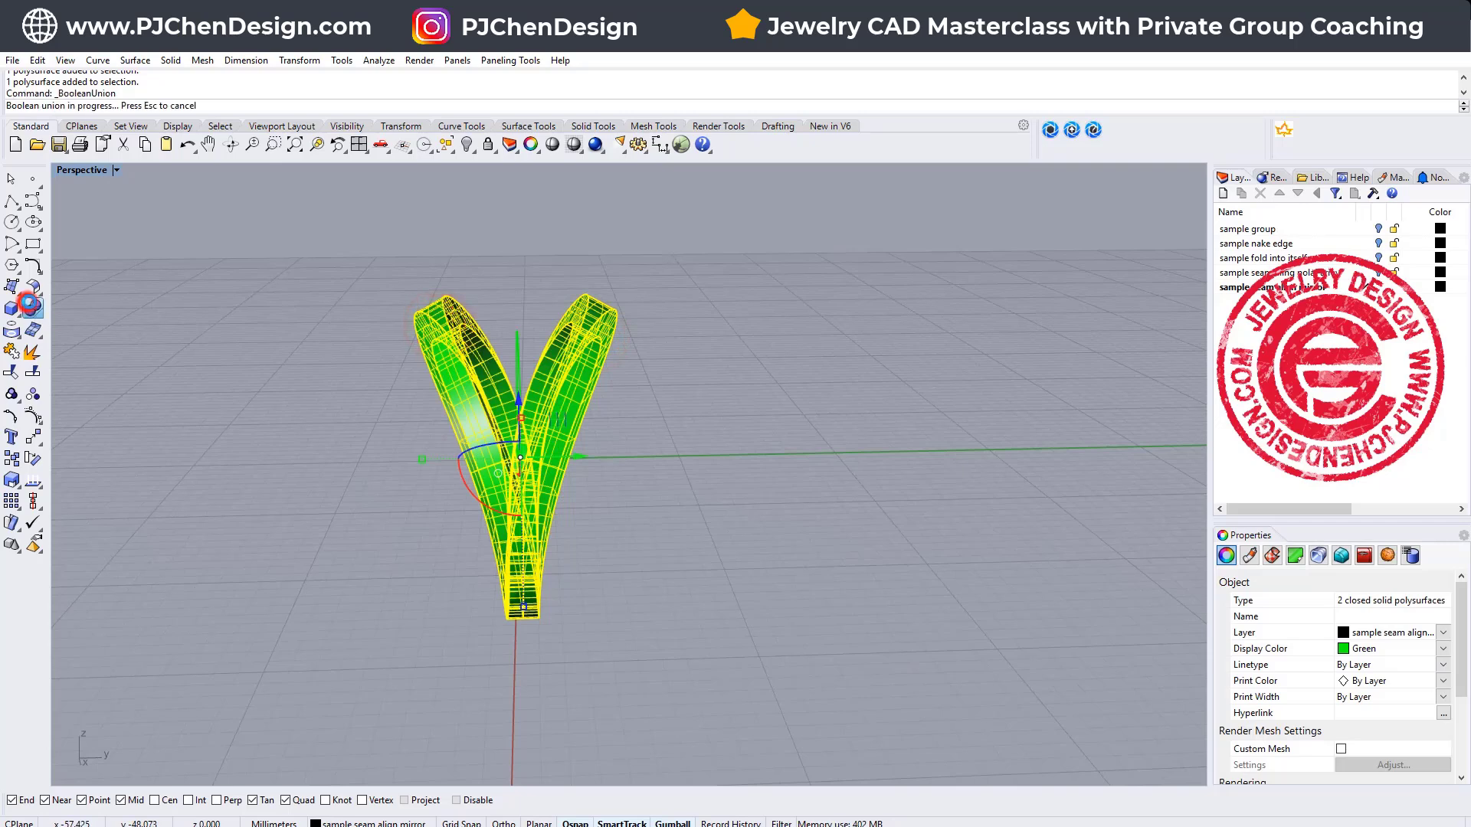
Deselect the merged ring and inspect the tiny offset at its merged tip edge
left_click(705, 509)
scroll(569, 634, "up", 2)
scroll(551, 626, "up", 2)
scroll(533, 609, "up", 2)
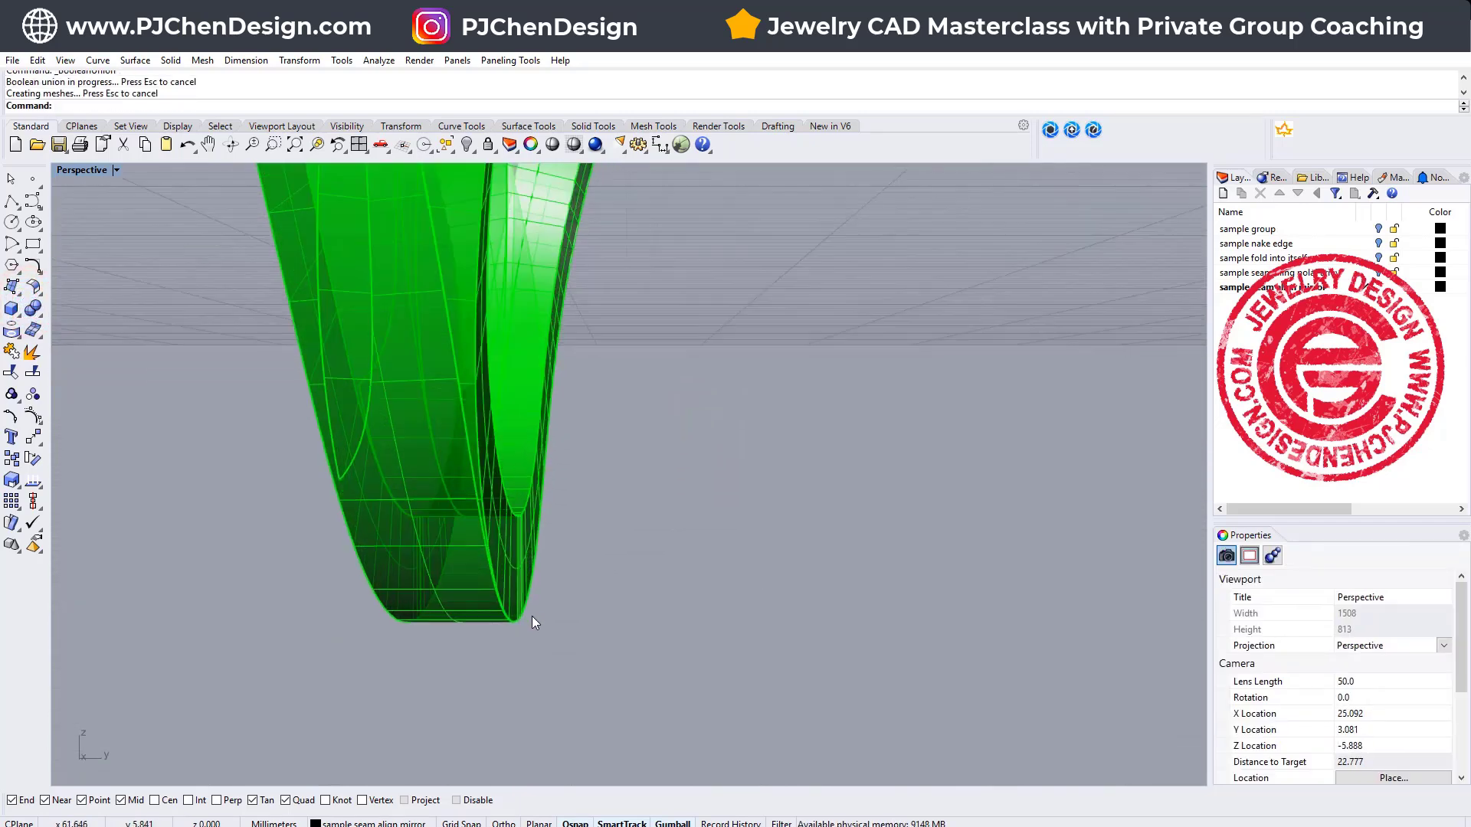
scroll(533, 622, "up", 2)
scroll(510, 635, "up", 2)
scroll(534, 616, "up", 2)
scroll(536, 606, "up", 2)
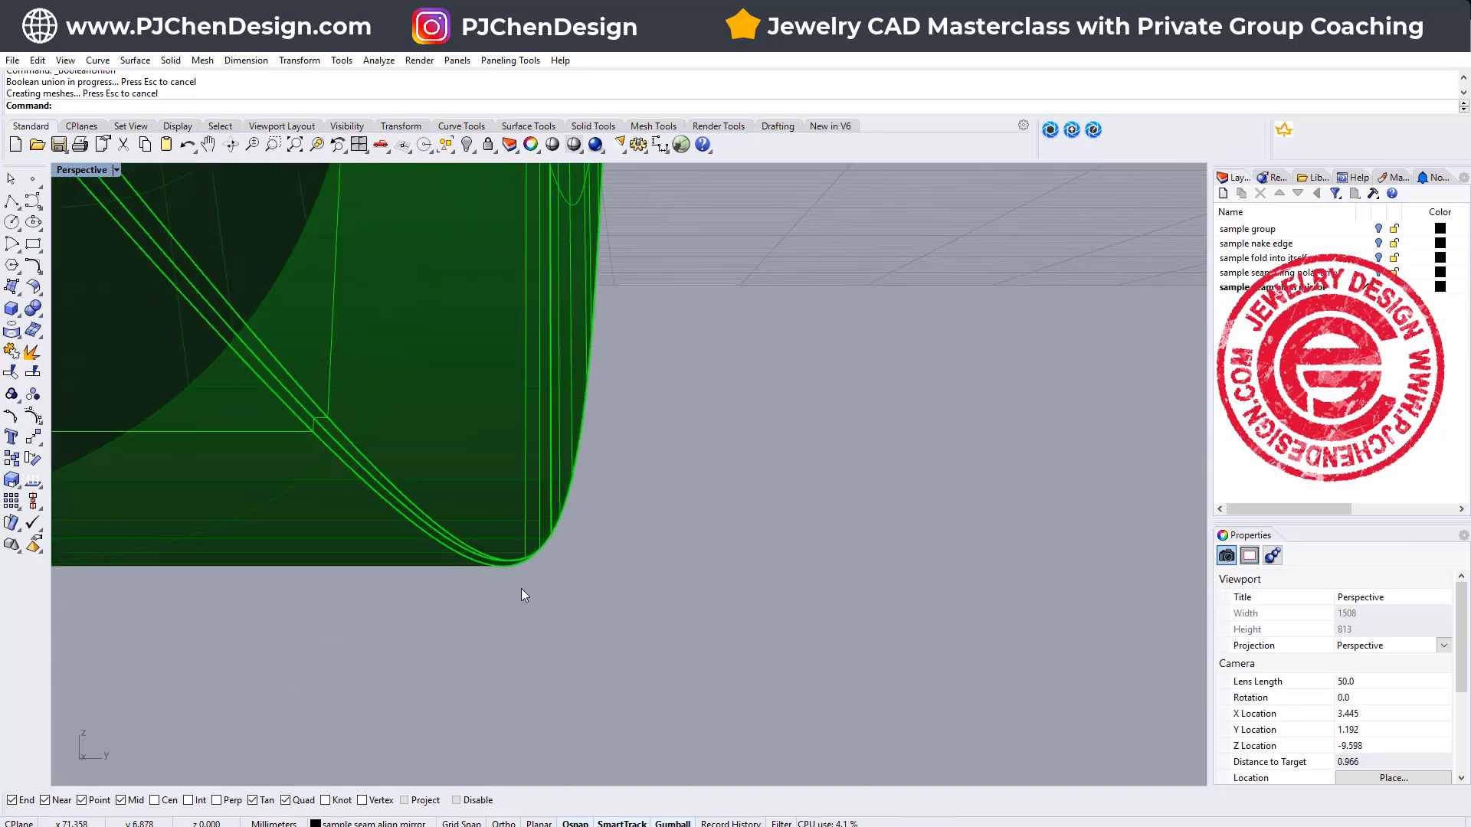
scroll(521, 593, "up", 2)
scroll(601, 591, "up", 2)
scroll(633, 578, "up", 2)
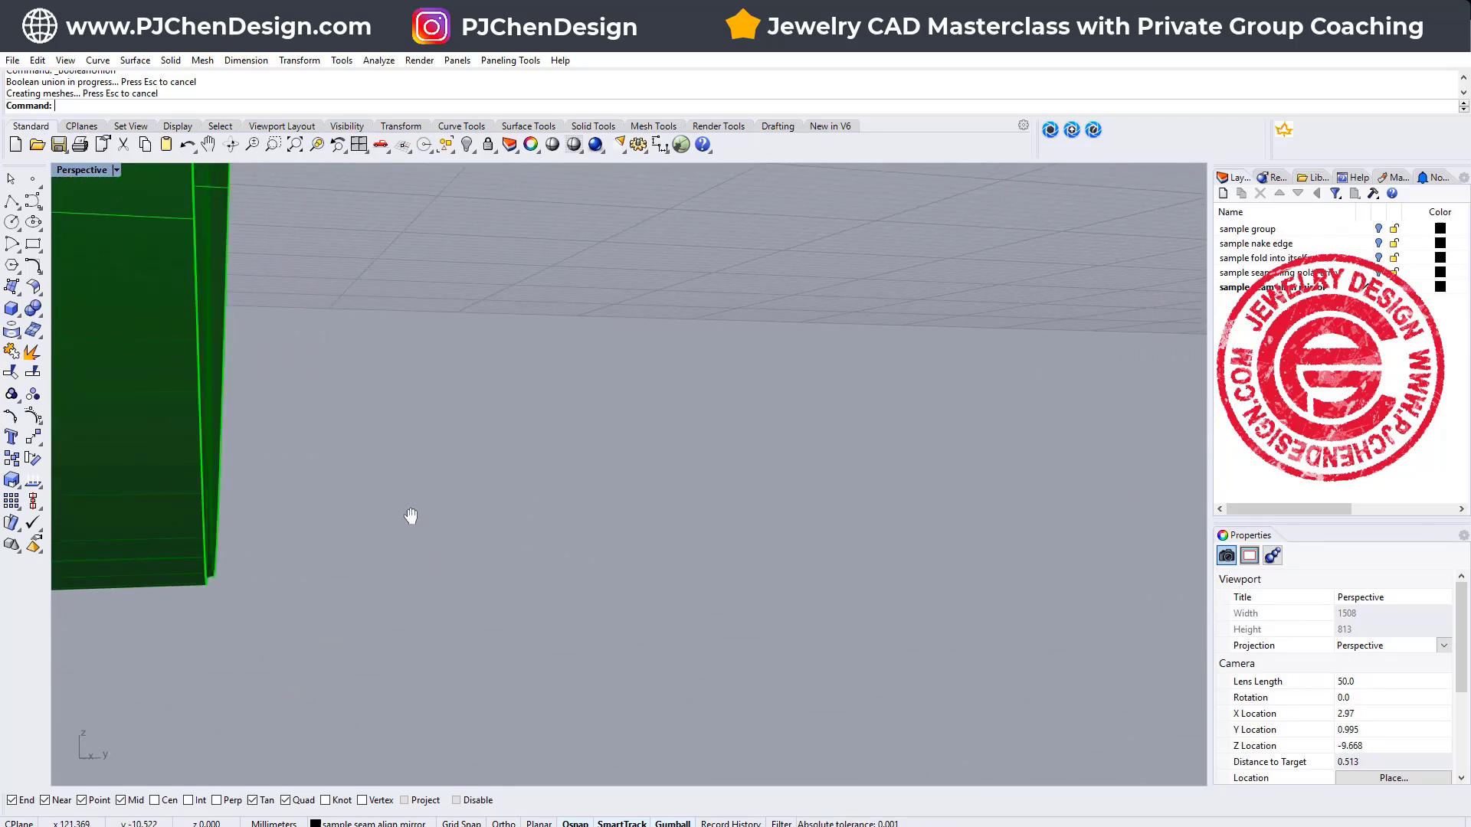
right_click_drag(410, 516, 406, 521, "shift")
scroll(207, 600, "up", 2)
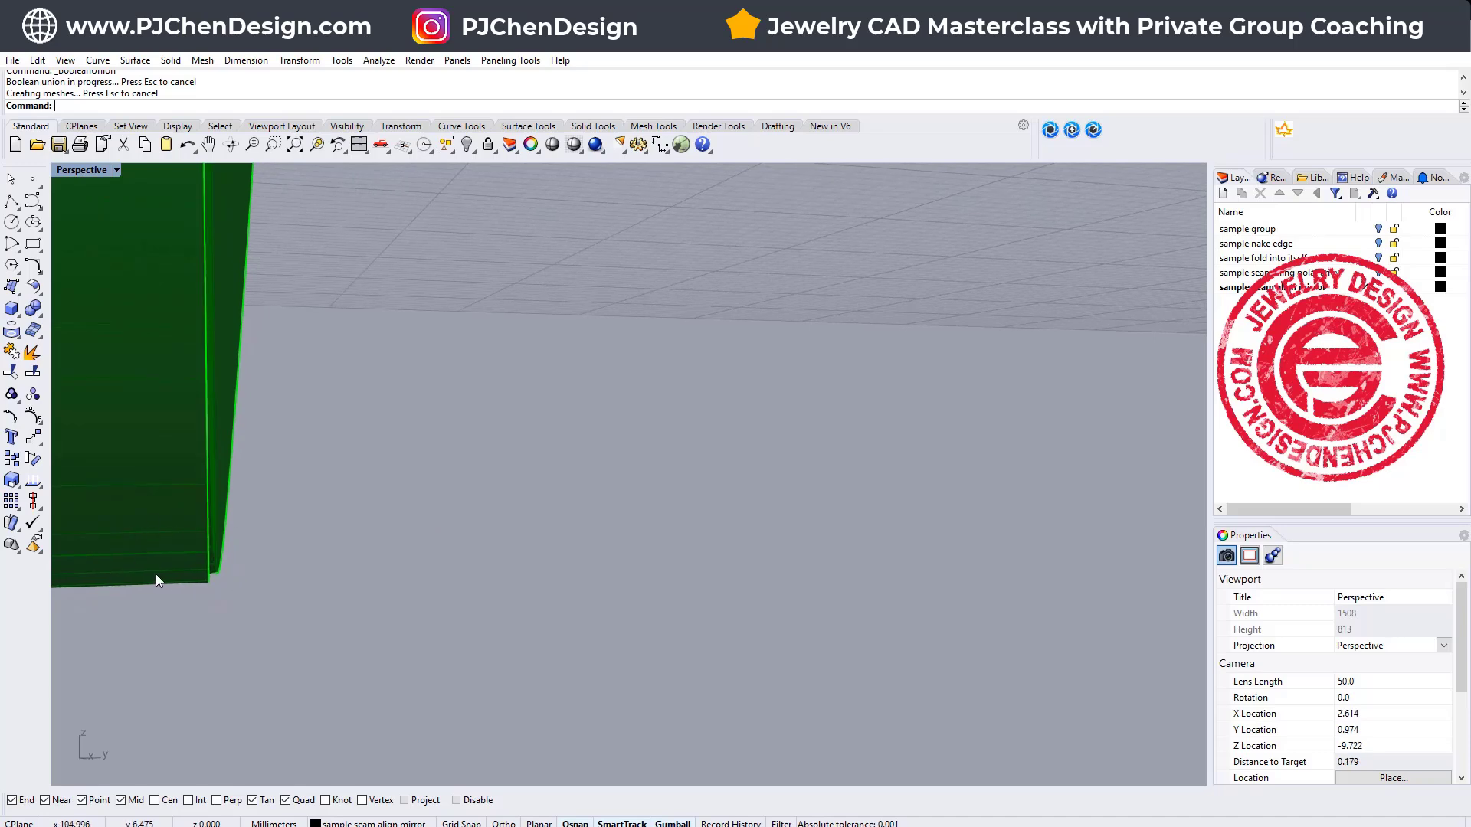
right_click_drag(311, 501, 369, 569)
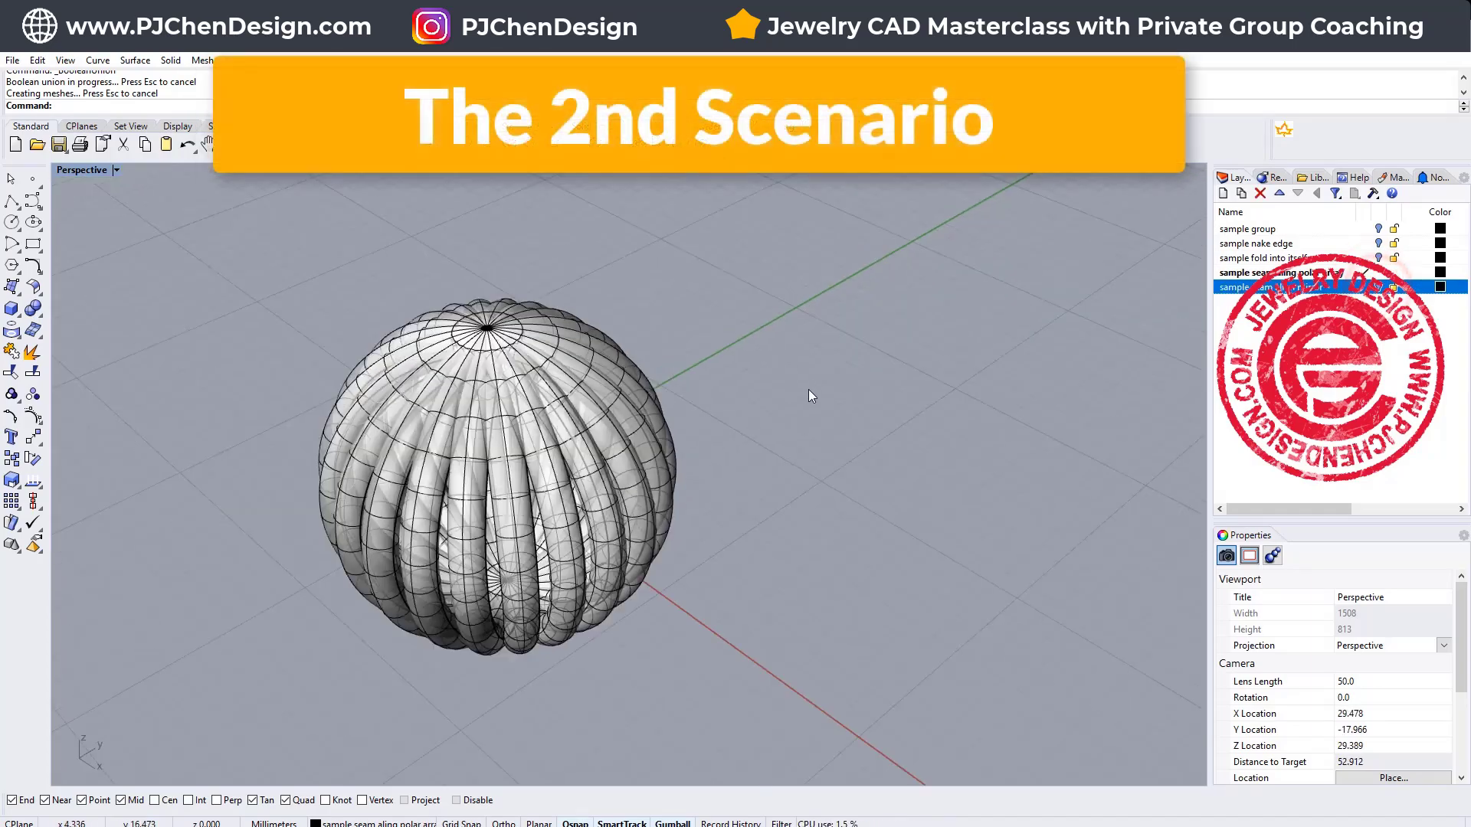
scroll(807, 389, "down", 3)
scroll(808, 392, "up", 5)
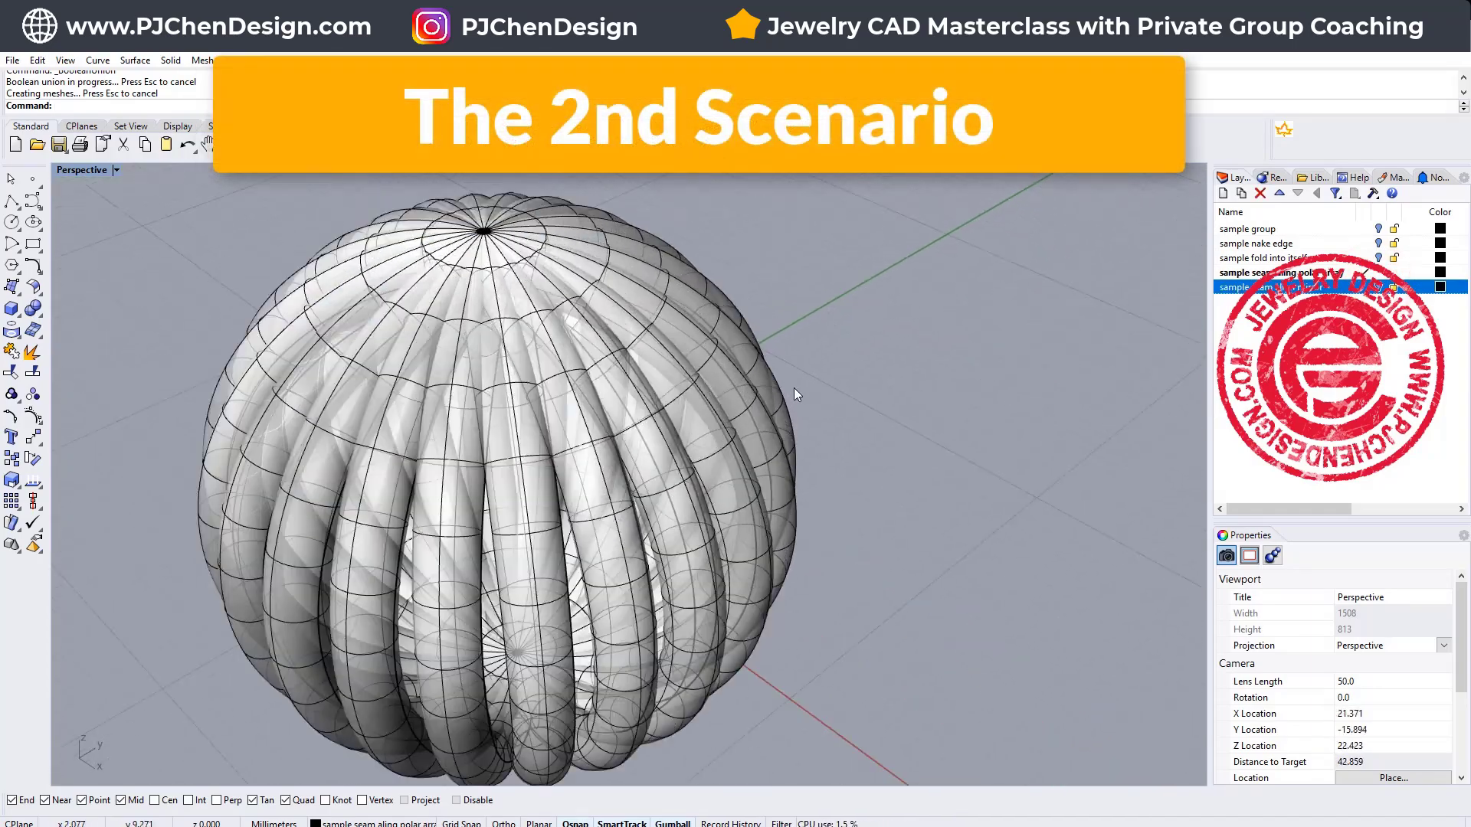
Inspect one tube of the ribbed sphere and orient the view with its axis upright
mouse_move(794, 387)
right_mouse_down()
mouse_move(873, 405)
mouse_move(881, 453)
mouse_move(831, 444)
mouse_move(792, 560)
right_mouse_up()
scroll(828, 441, "down", 3)
left_click(766, 600)
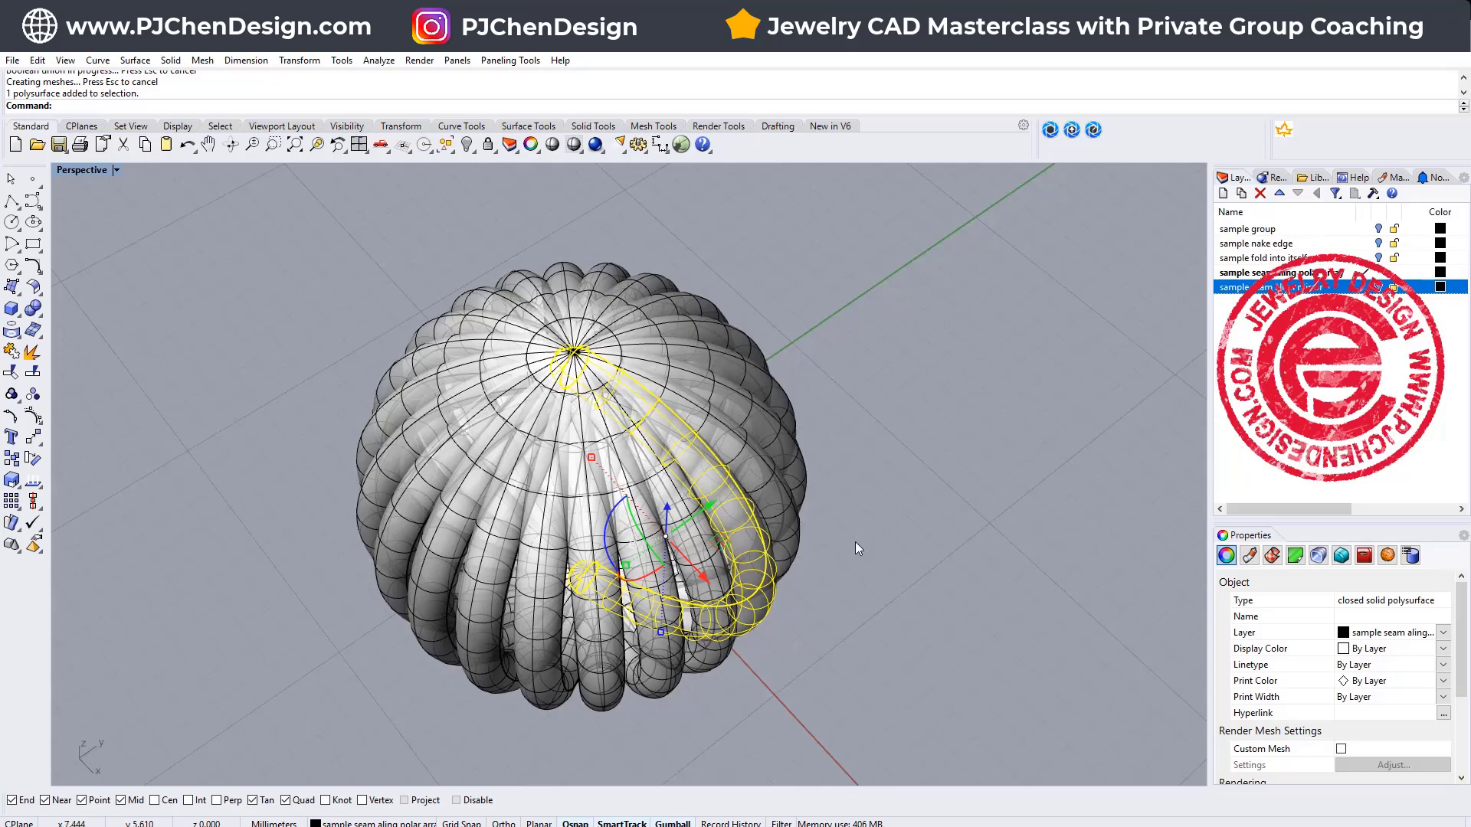
right_click_drag(859, 512, 950, 541)
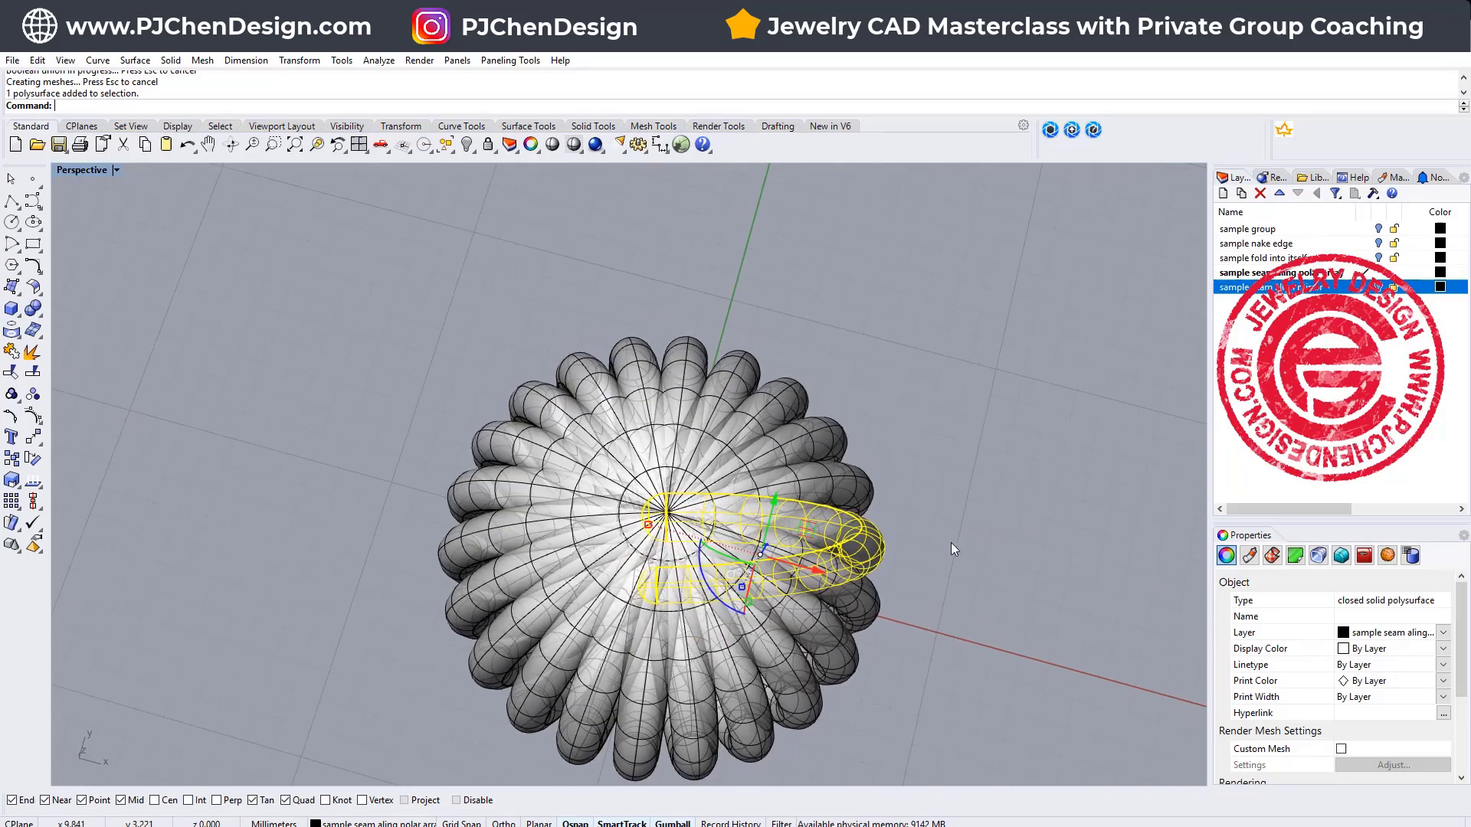
mouse_move(708, 378)
right_mouse_down()
mouse_move(743, 381)
mouse_move(755, 316)
mouse_move(674, 292)
right_mouse_up()
scroll(742, 380, "up", 3)
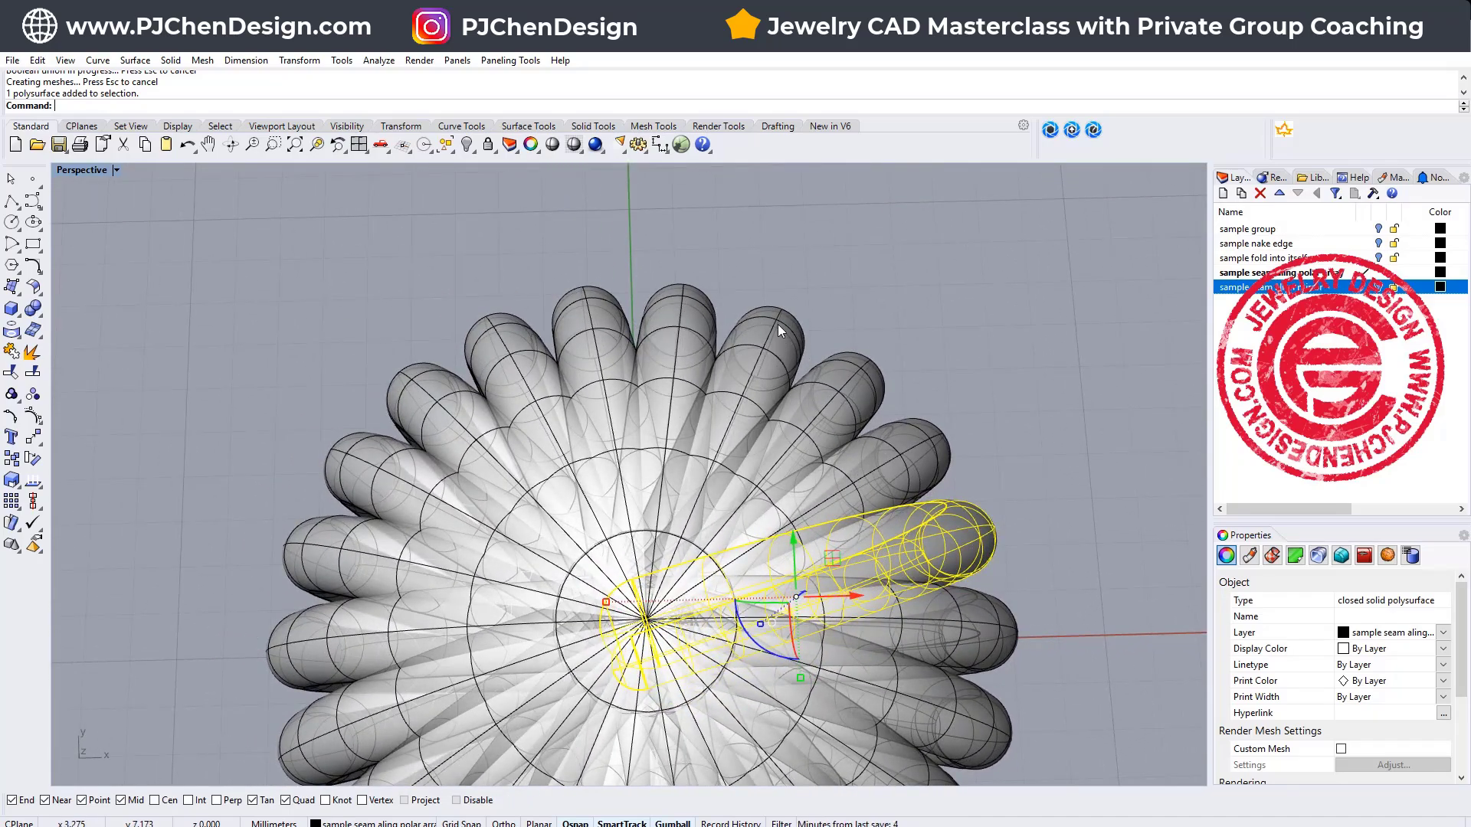
left_click(961, 333)
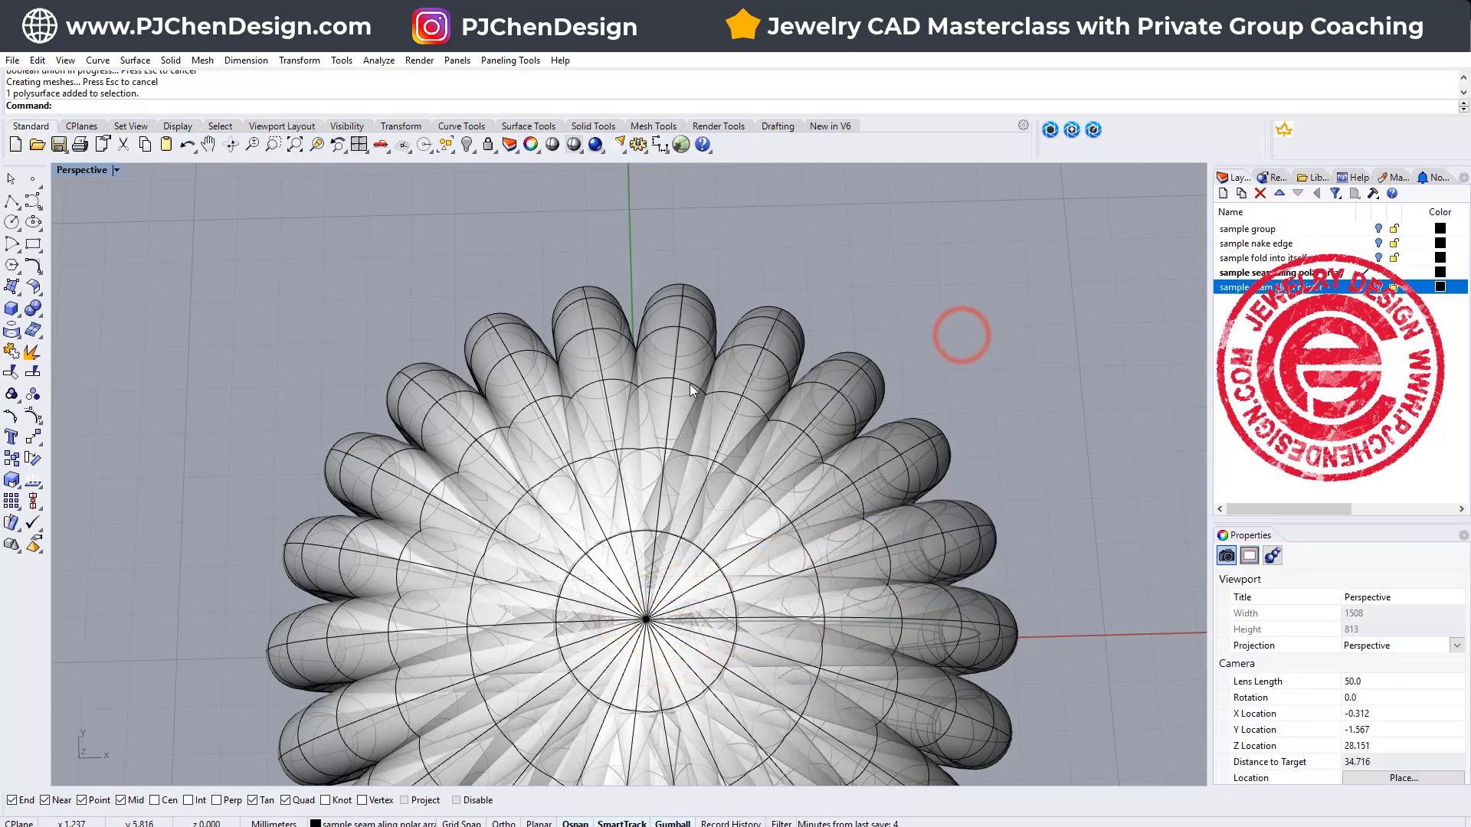
scroll(689, 384, "down", 5)
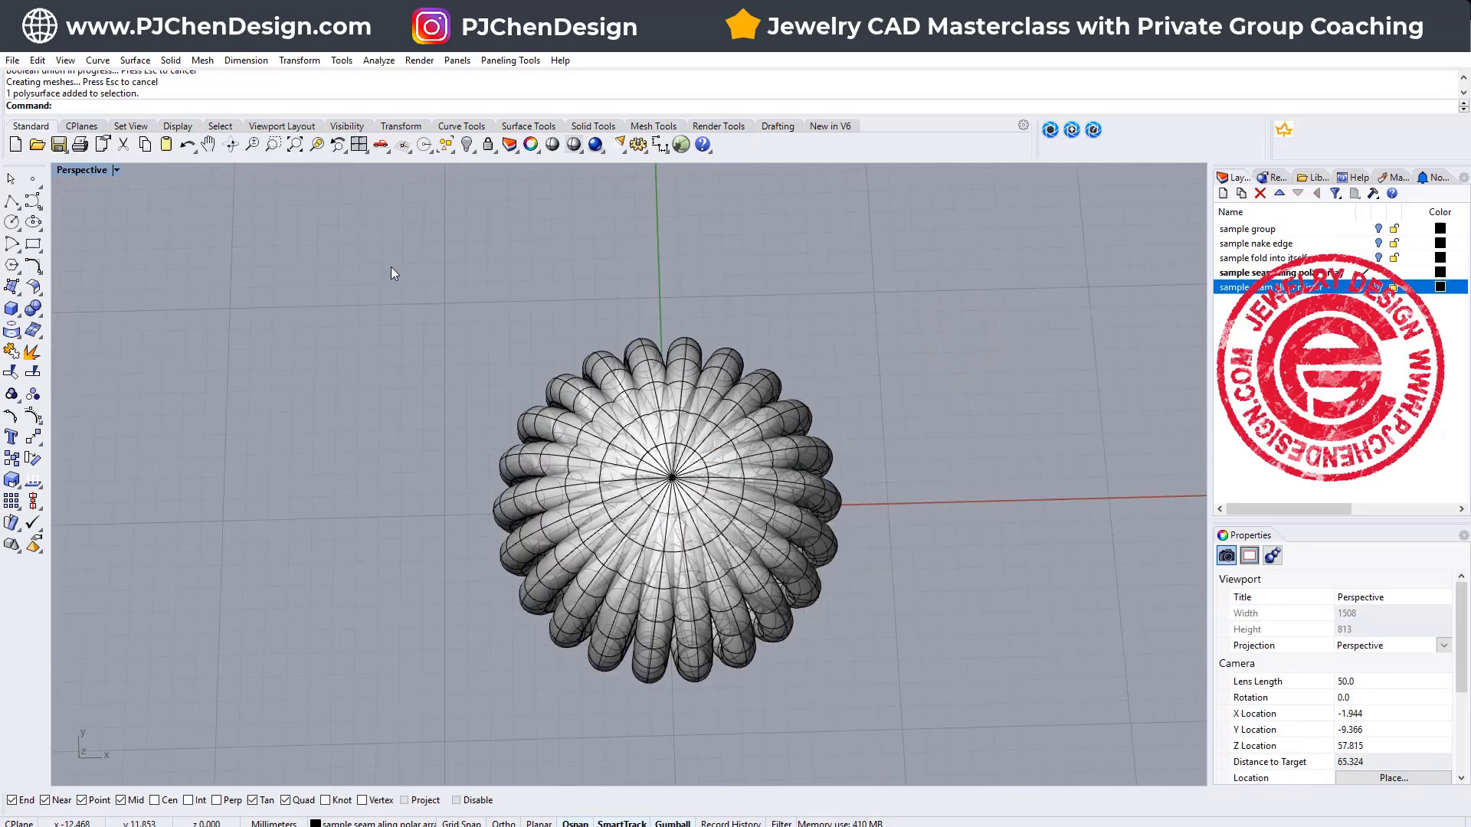
Attempt a Boolean Union of the entire flower (fails) and reorient the view
left_click(33, 306)
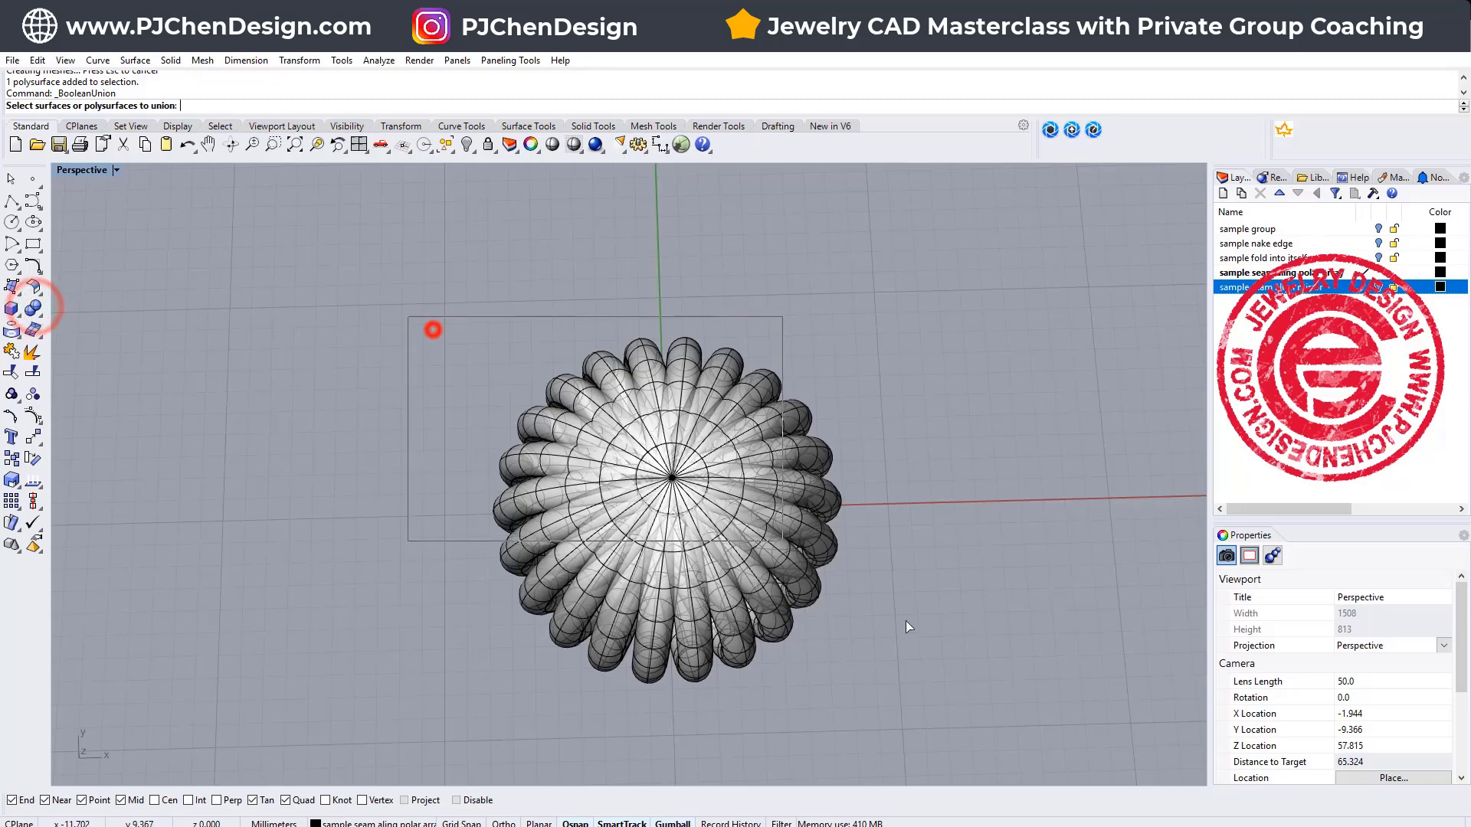
left_click_drag(429, 325, 971, 703)
key("Return")
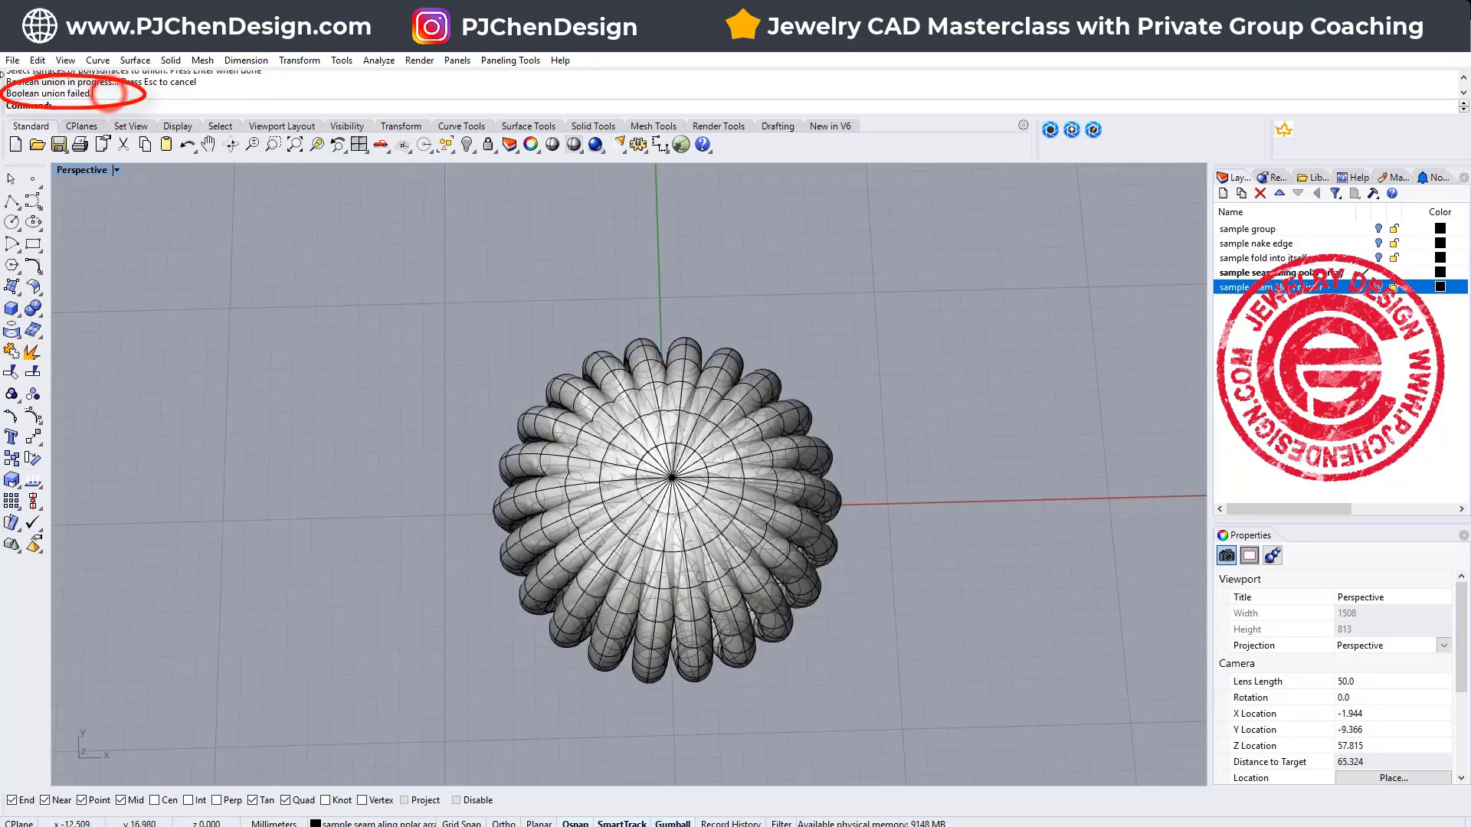
right_click_drag(886, 502, 760, 465)
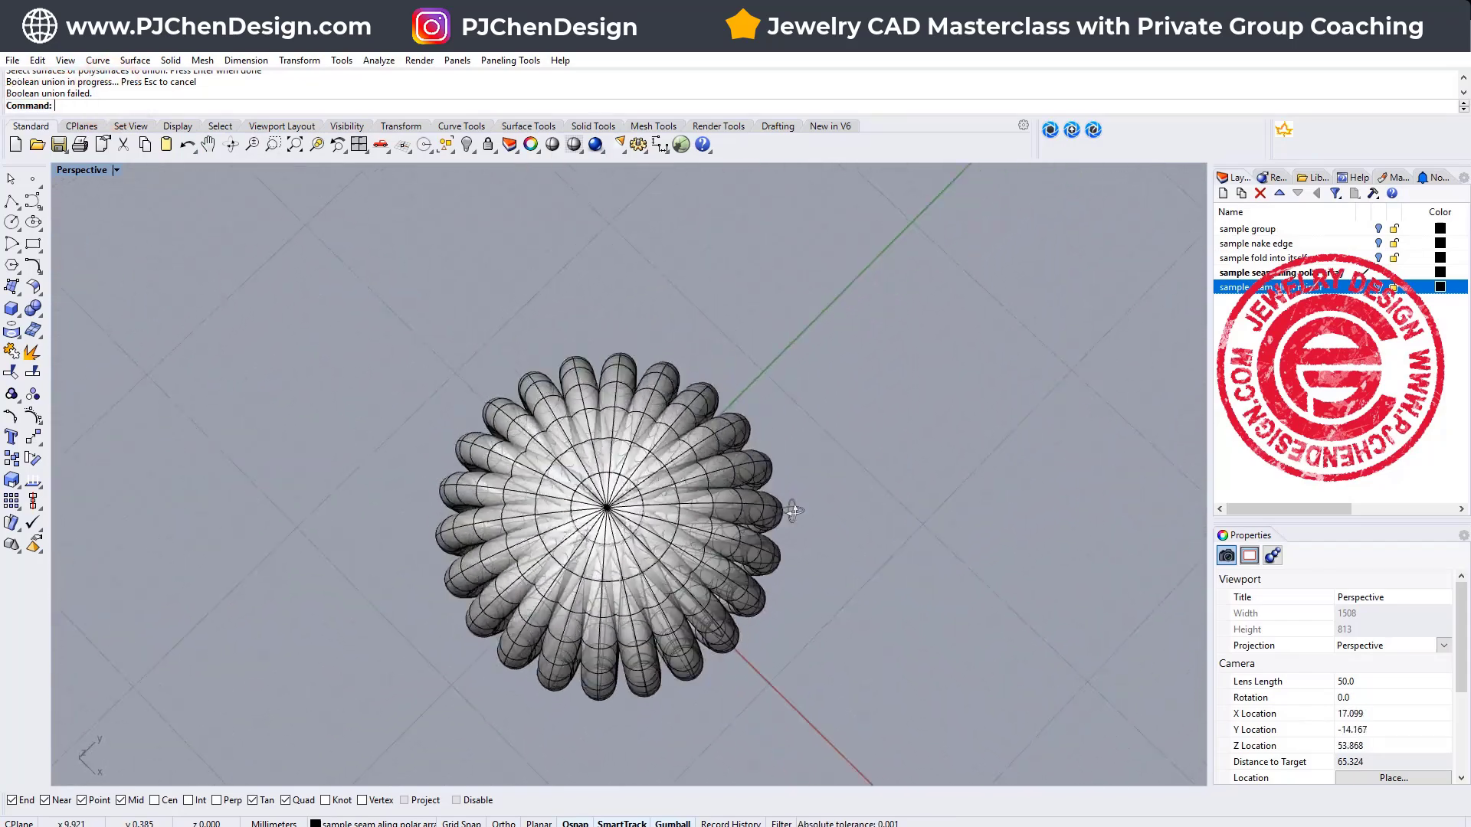
right_click_drag(760, 466, 783, 485)
scroll(782, 485, "up", 3)
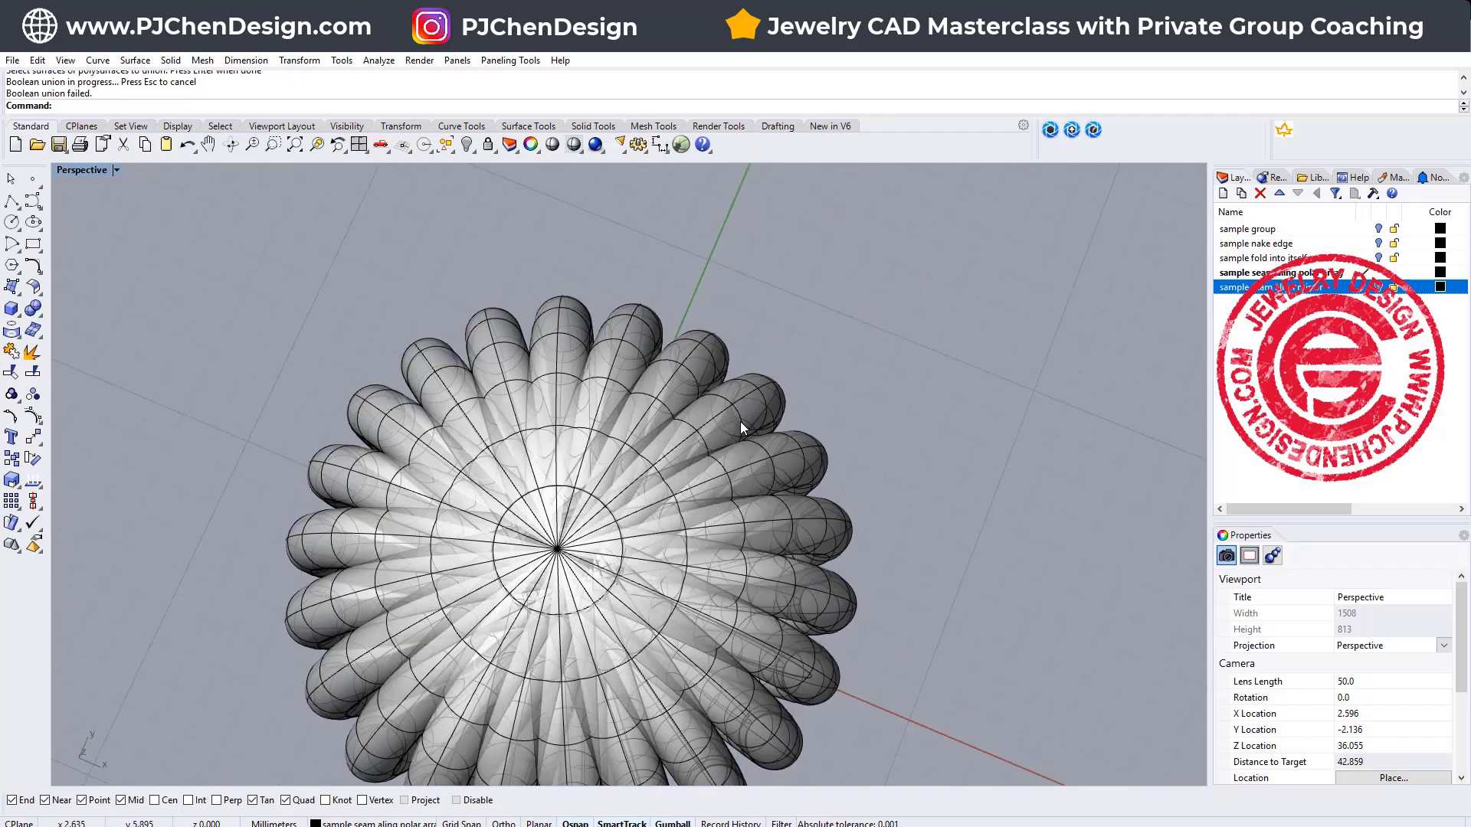
right_click_drag(794, 369, 841, 385)
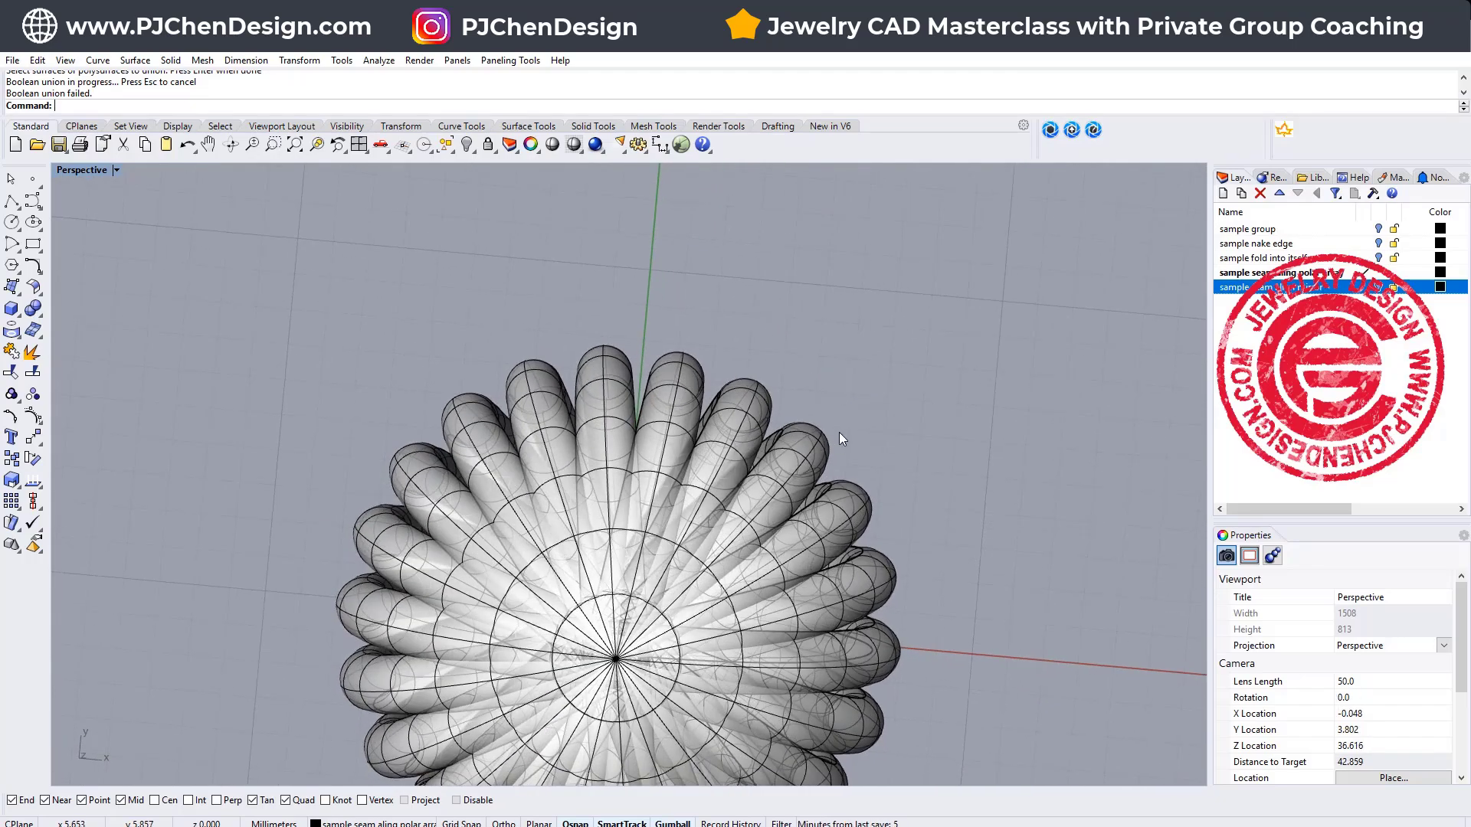
right_click_drag(839, 438, 799, 338, "shift")
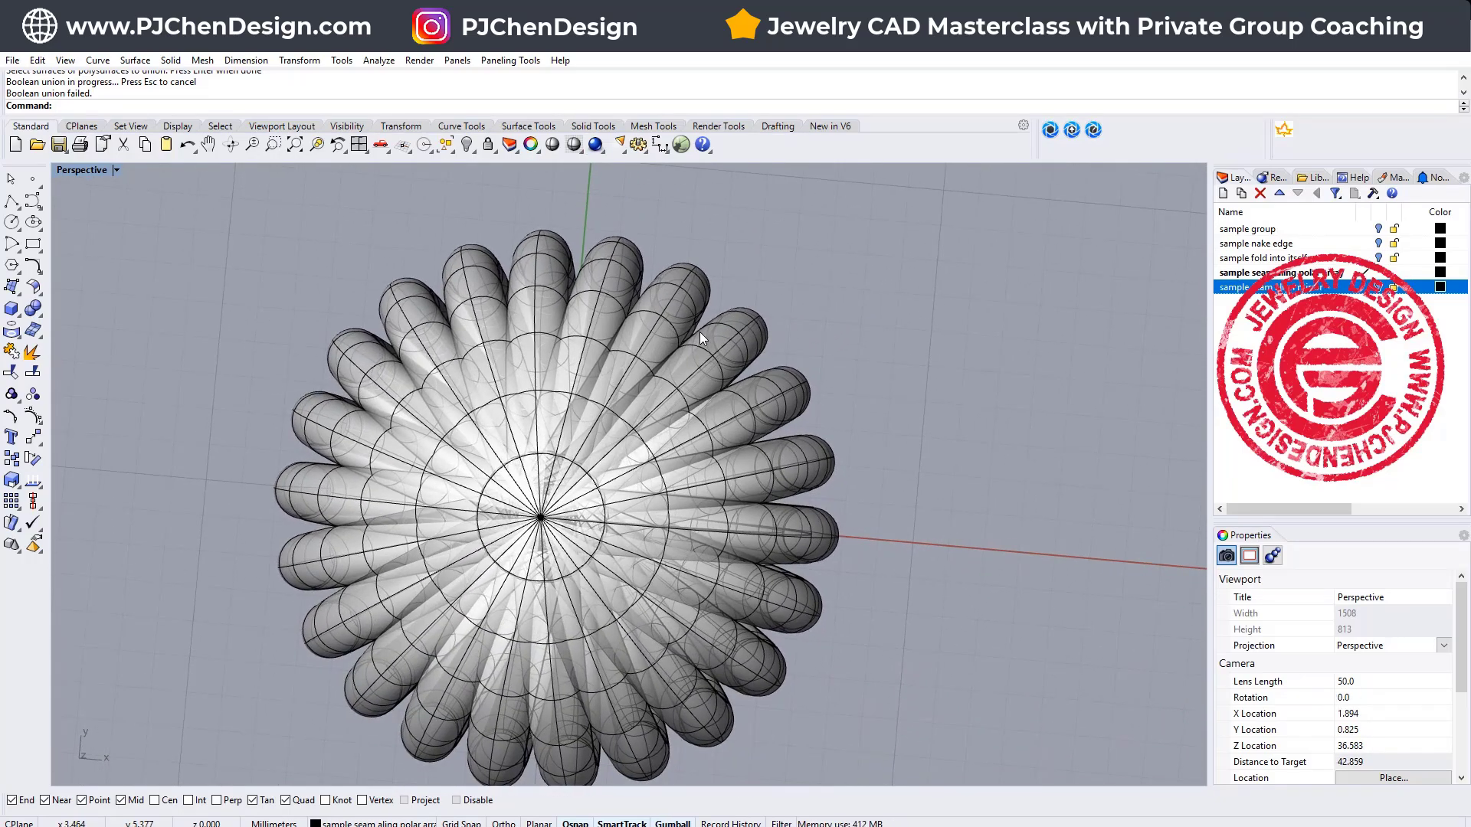
Union one adjacent petal pair into a solid and colour it red
left_click(614, 254)
left_click(677, 265, "shift")
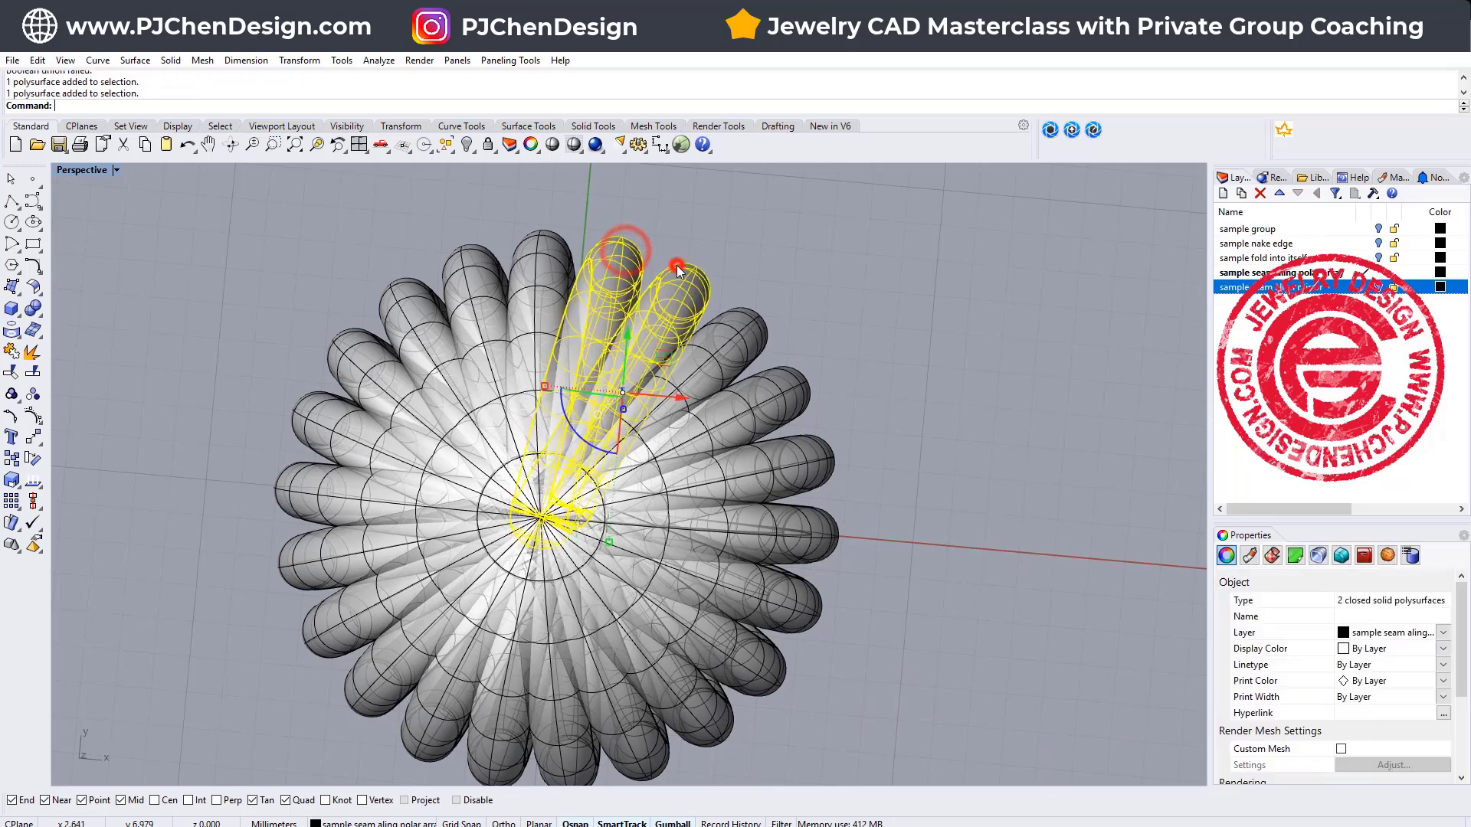
left_click(34, 309)
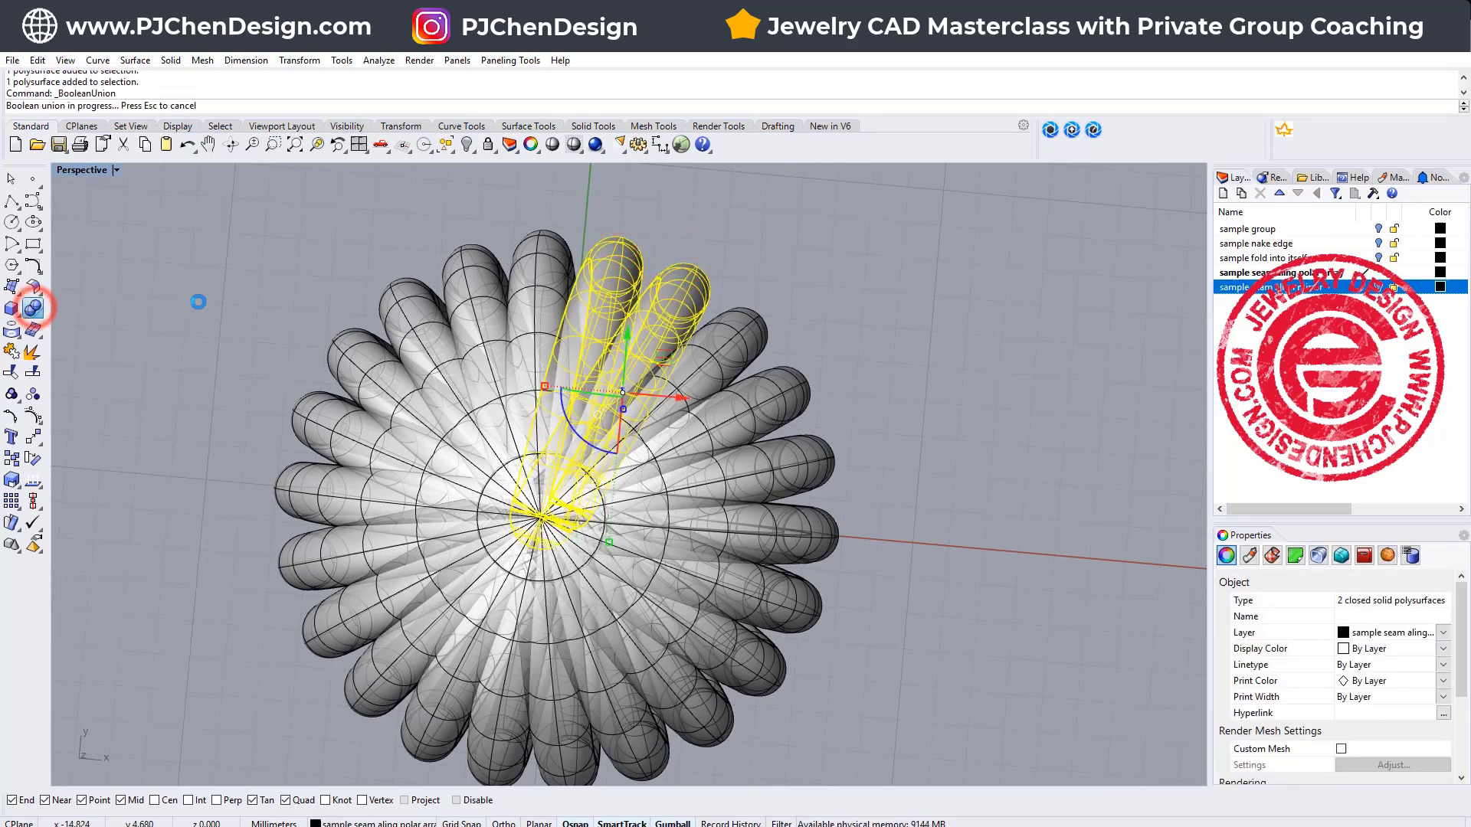
left_click(1445, 653)
left_click(1390, 717)
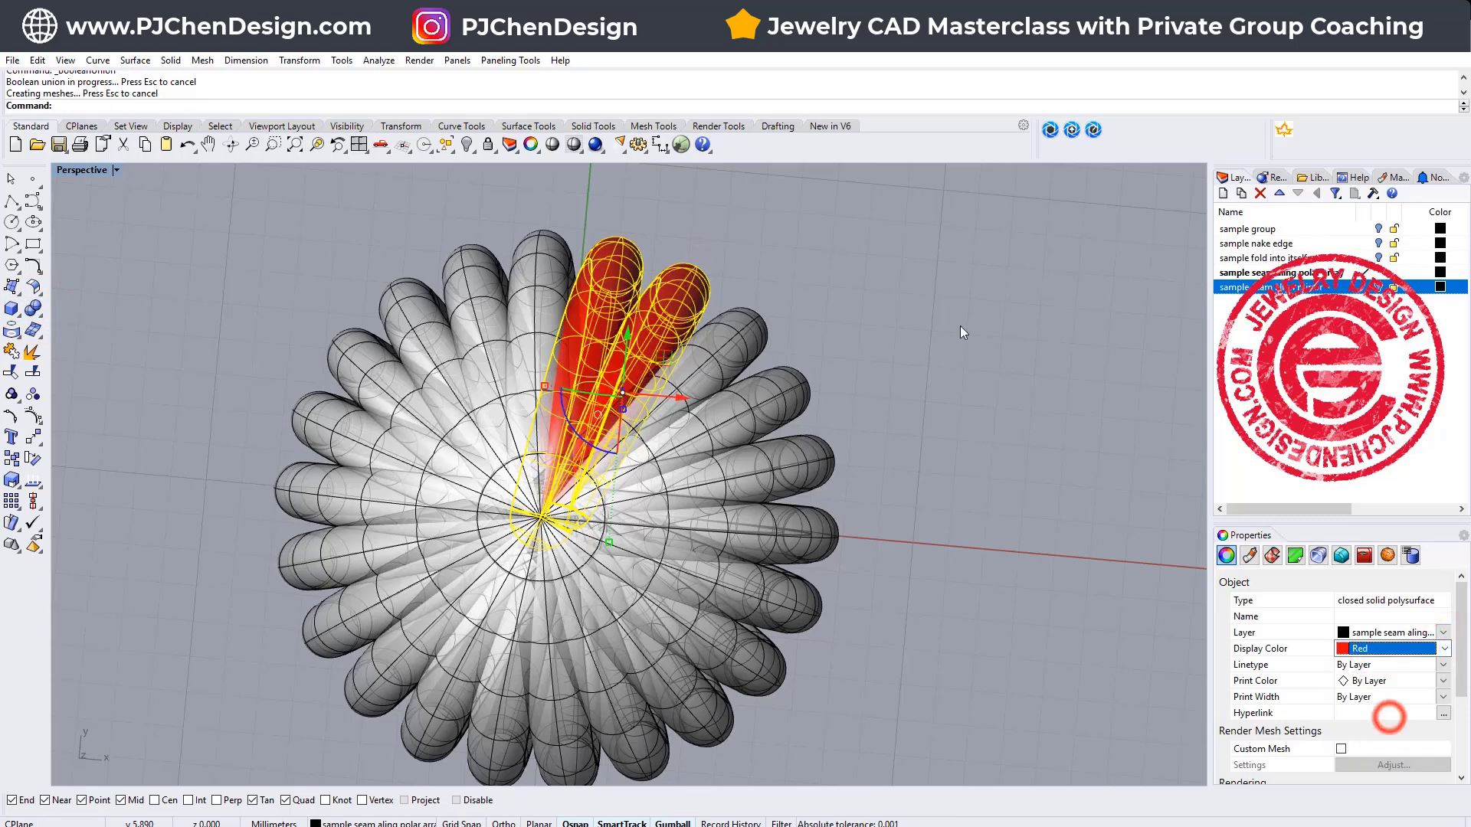
left_click(960, 325)
Union a second adjacent petal pair into a solid and colour it green
left_click(530, 243)
left_click(463, 259, "shift")
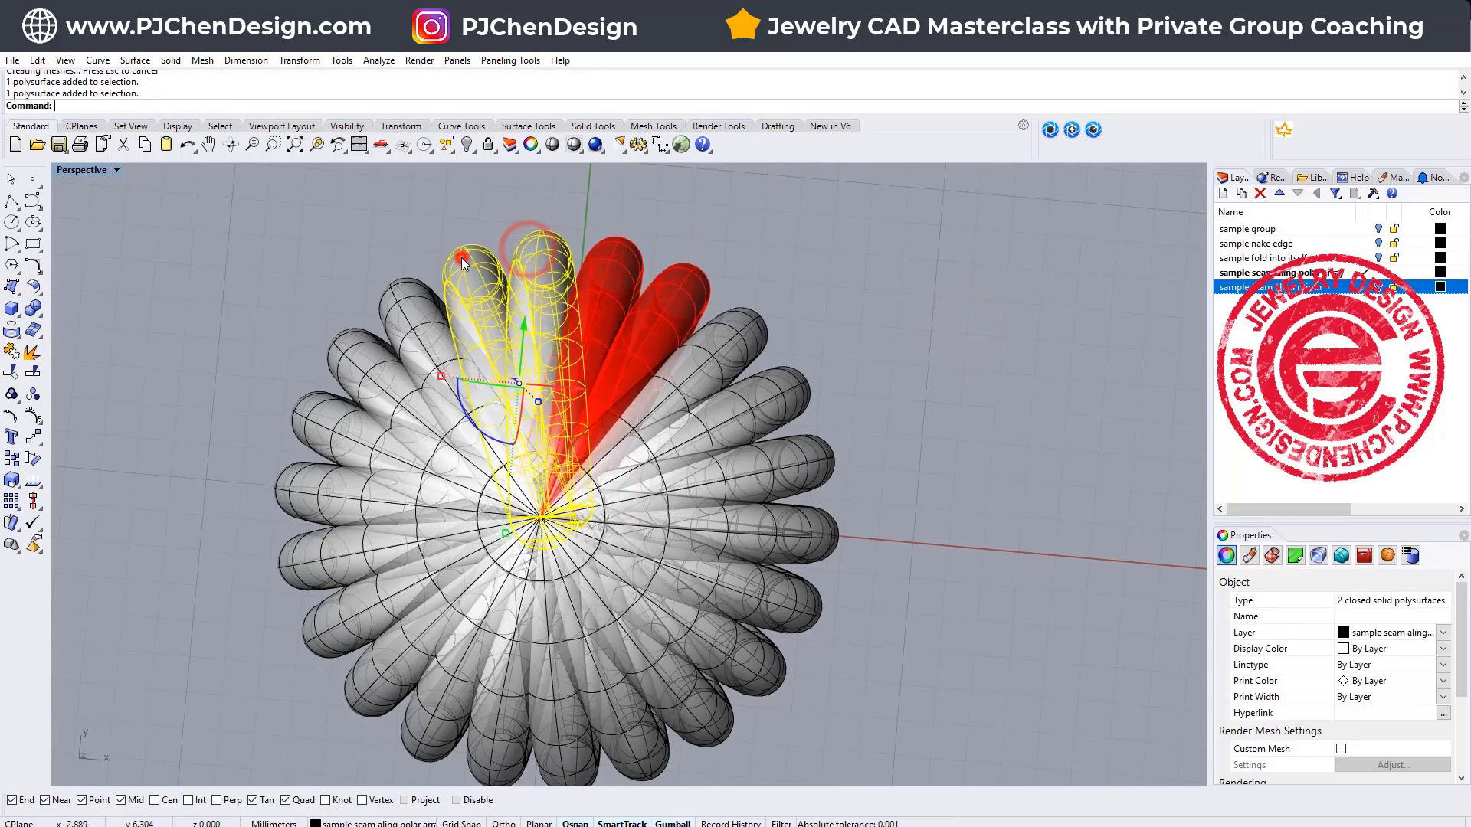
key("Return")
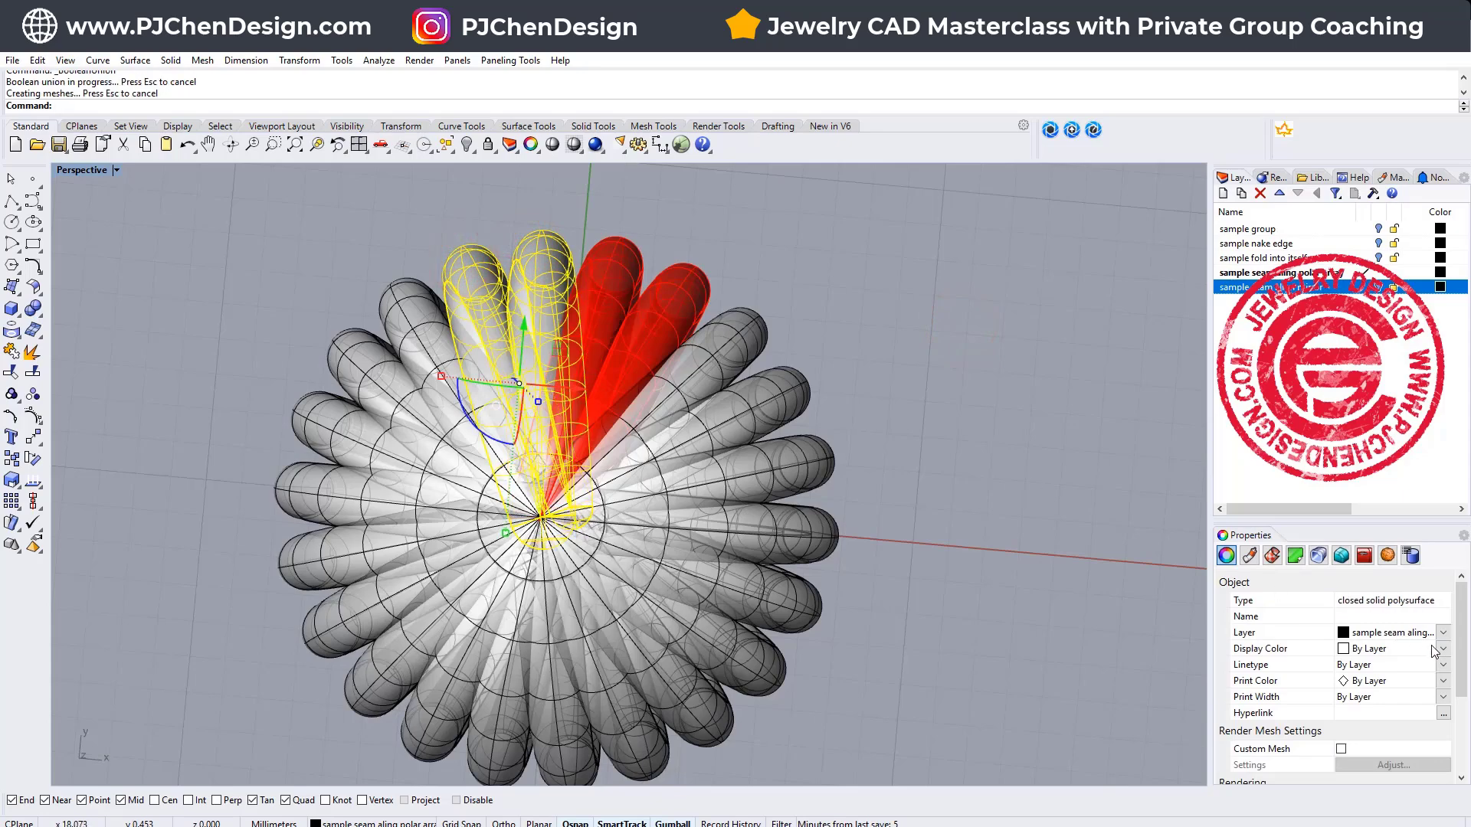
left_click(1445, 651)
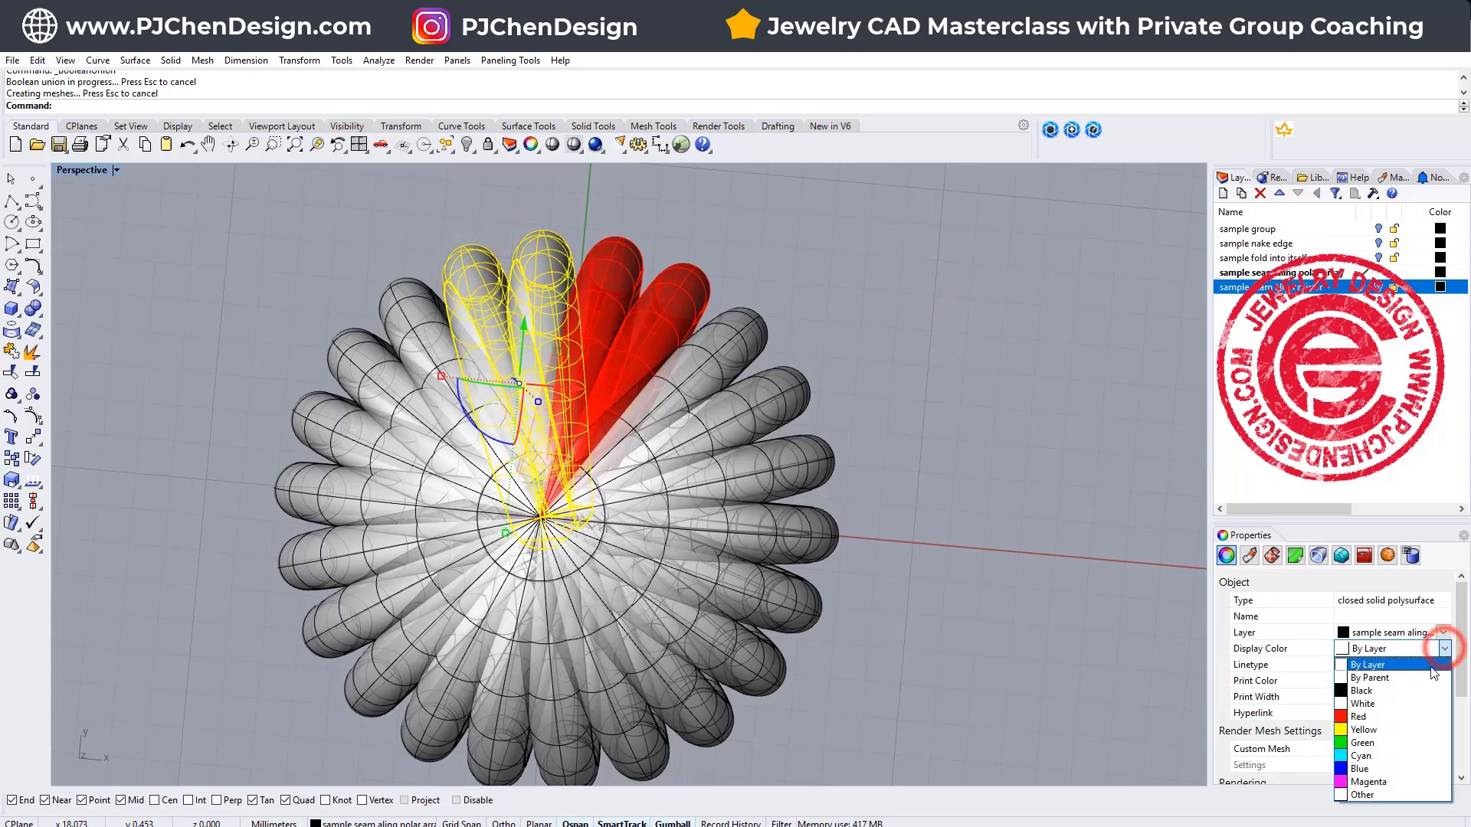
left_click(1388, 741)
left_click(1077, 431)
Select another petal pair left of the green one and view the flower from the side
mouse_move(1076, 434)
right_mouse_down()
mouse_move(968, 379)
mouse_move(876, 429)
right_mouse_up()
left_click(311, 234)
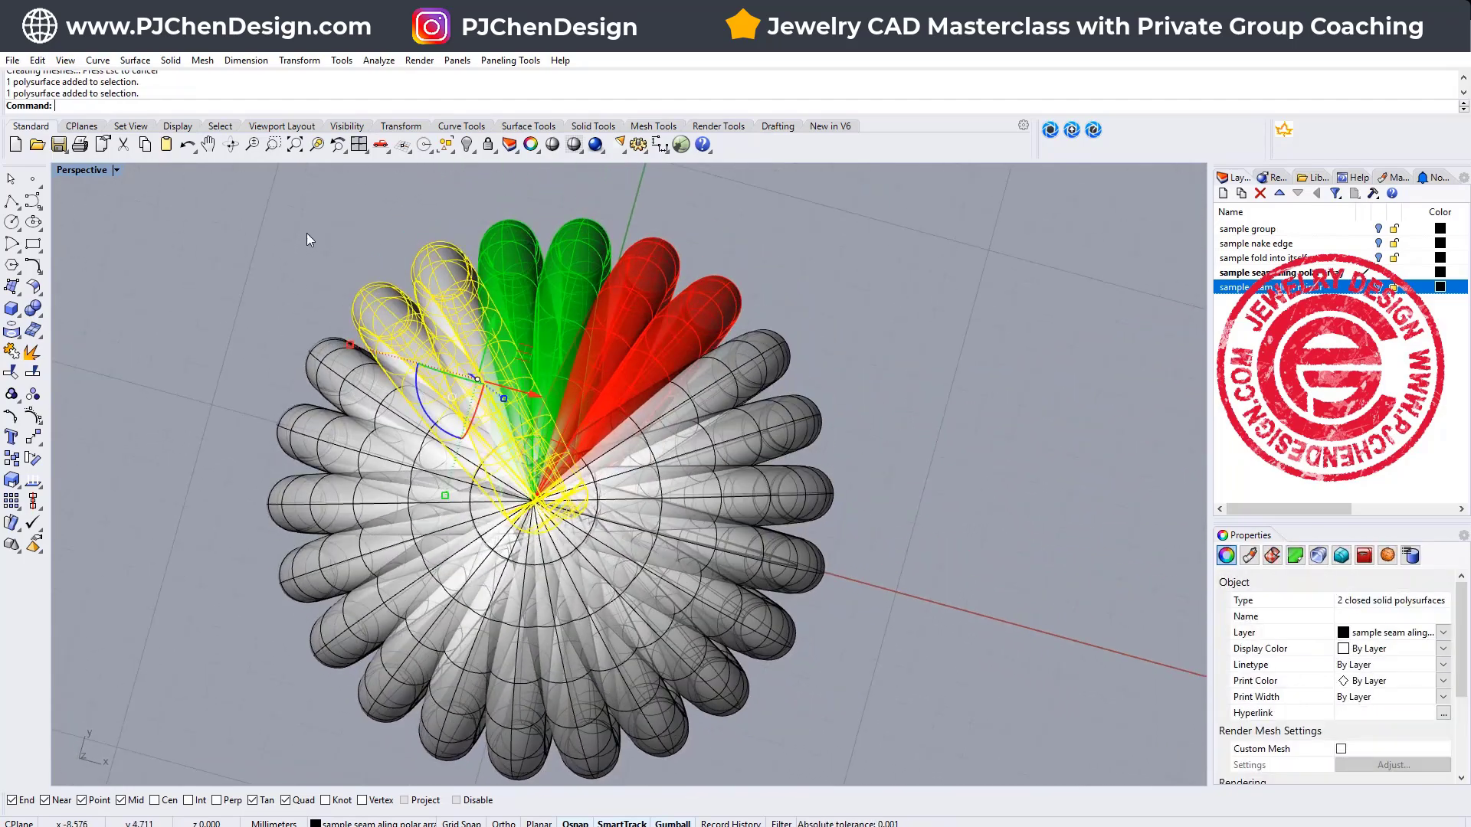
left_click(306, 199)
left_click(422, 266)
left_click(385, 291, "shift")
right_click_drag(818, 491, 549, 275)
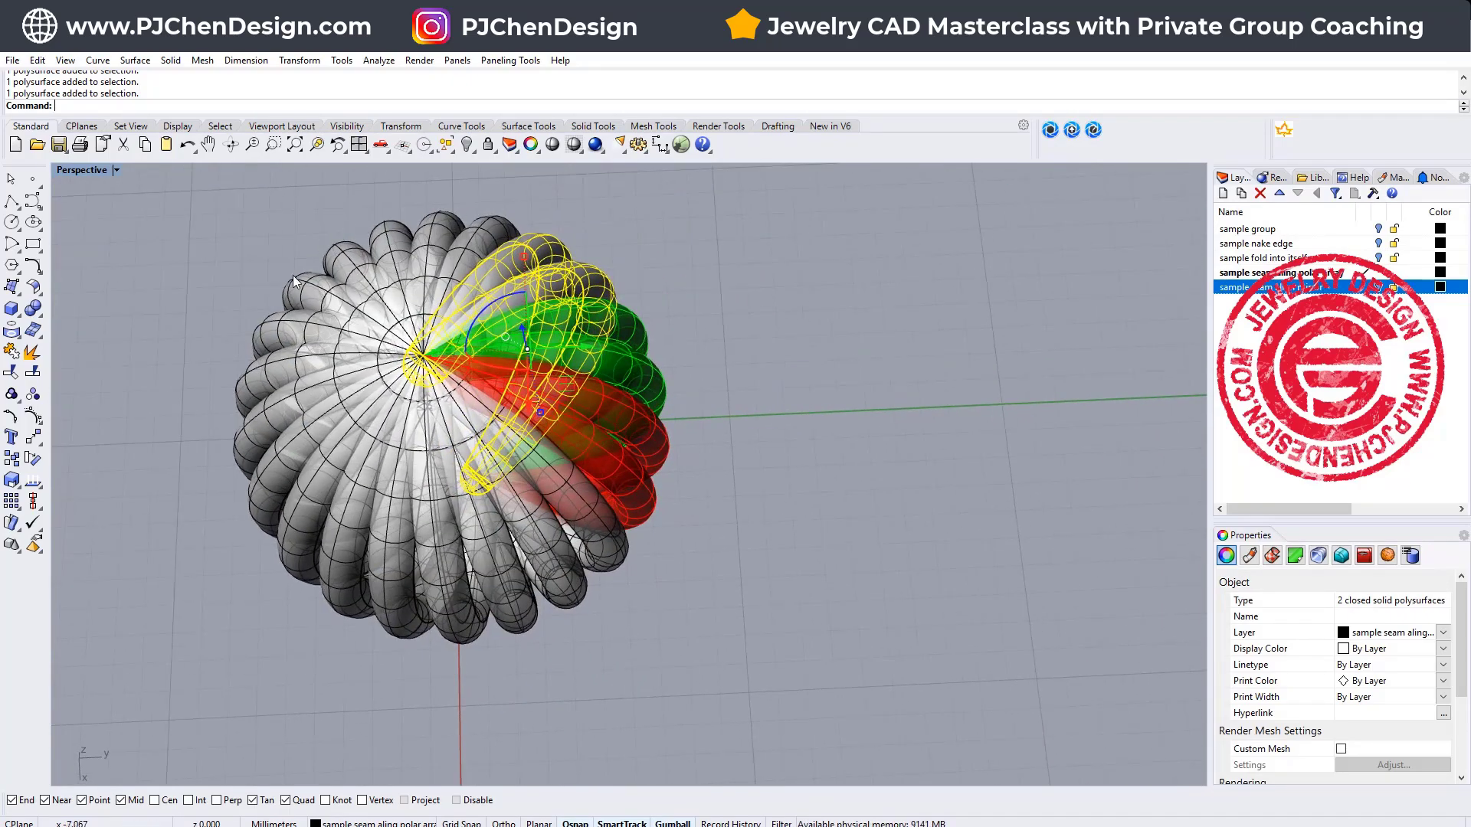
left_click(724, 442)
left_click(665, 457)
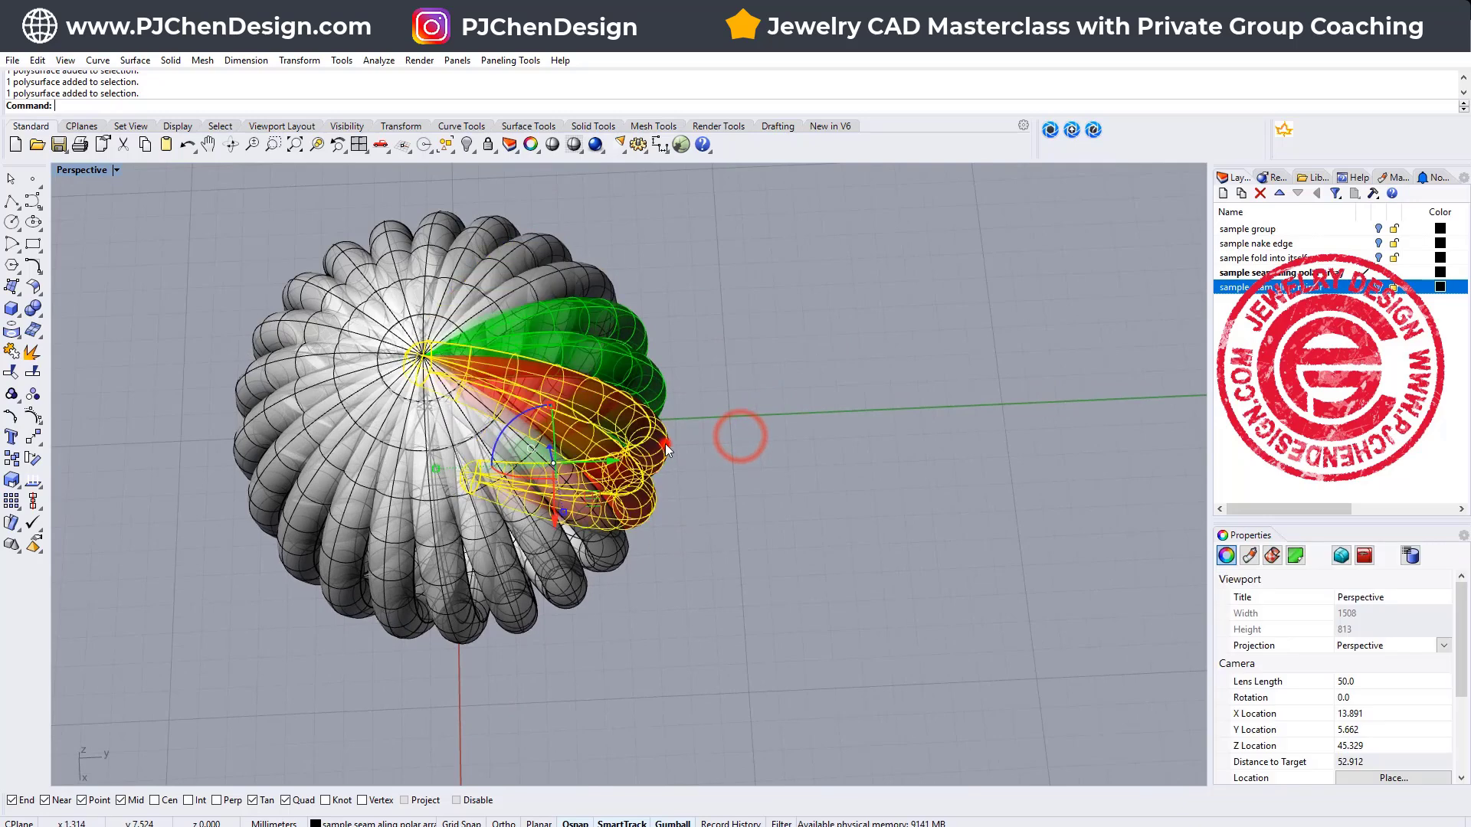
left_click(661, 382, "shift")
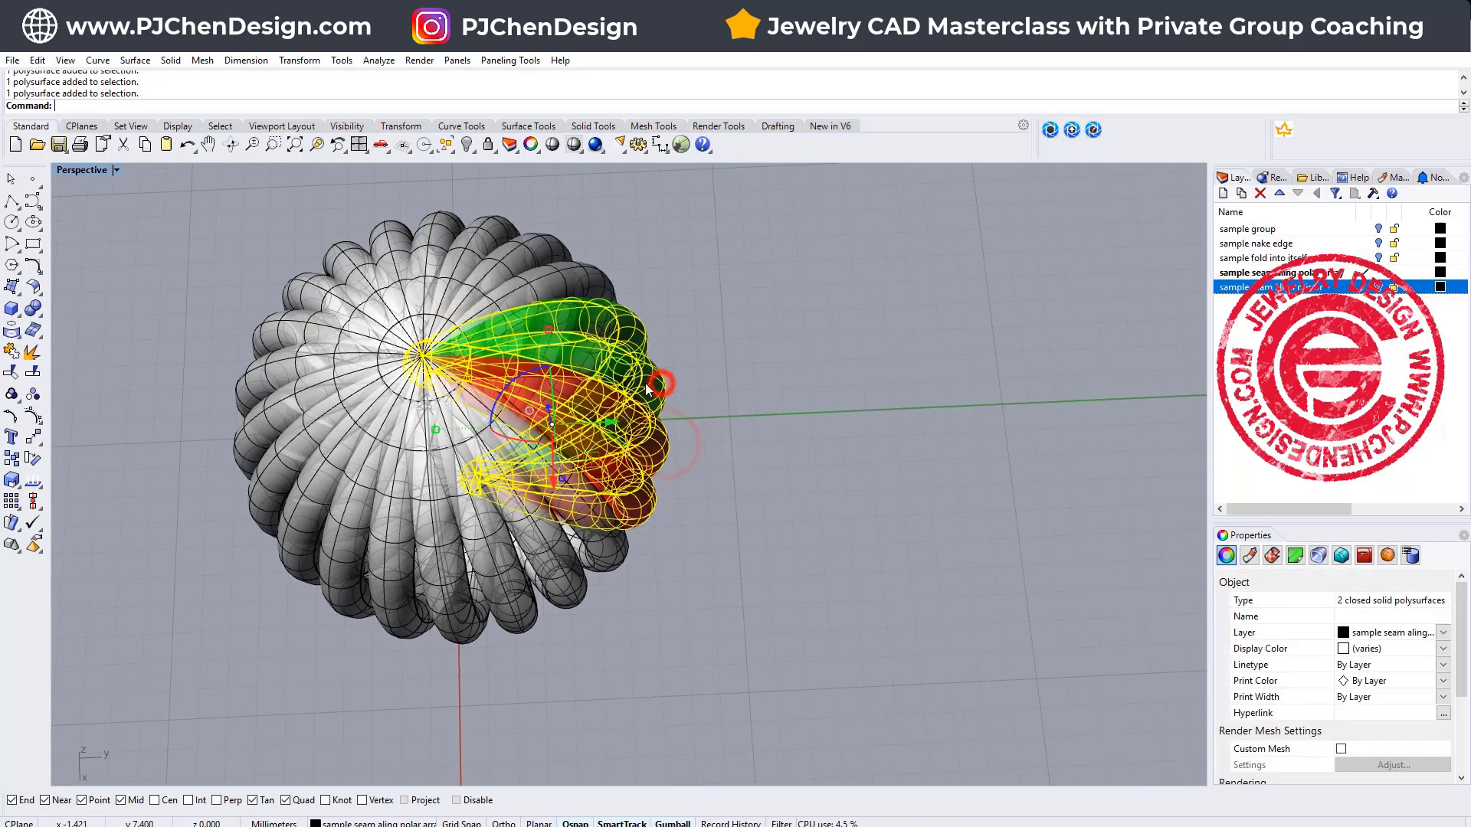
left_click(33, 396)
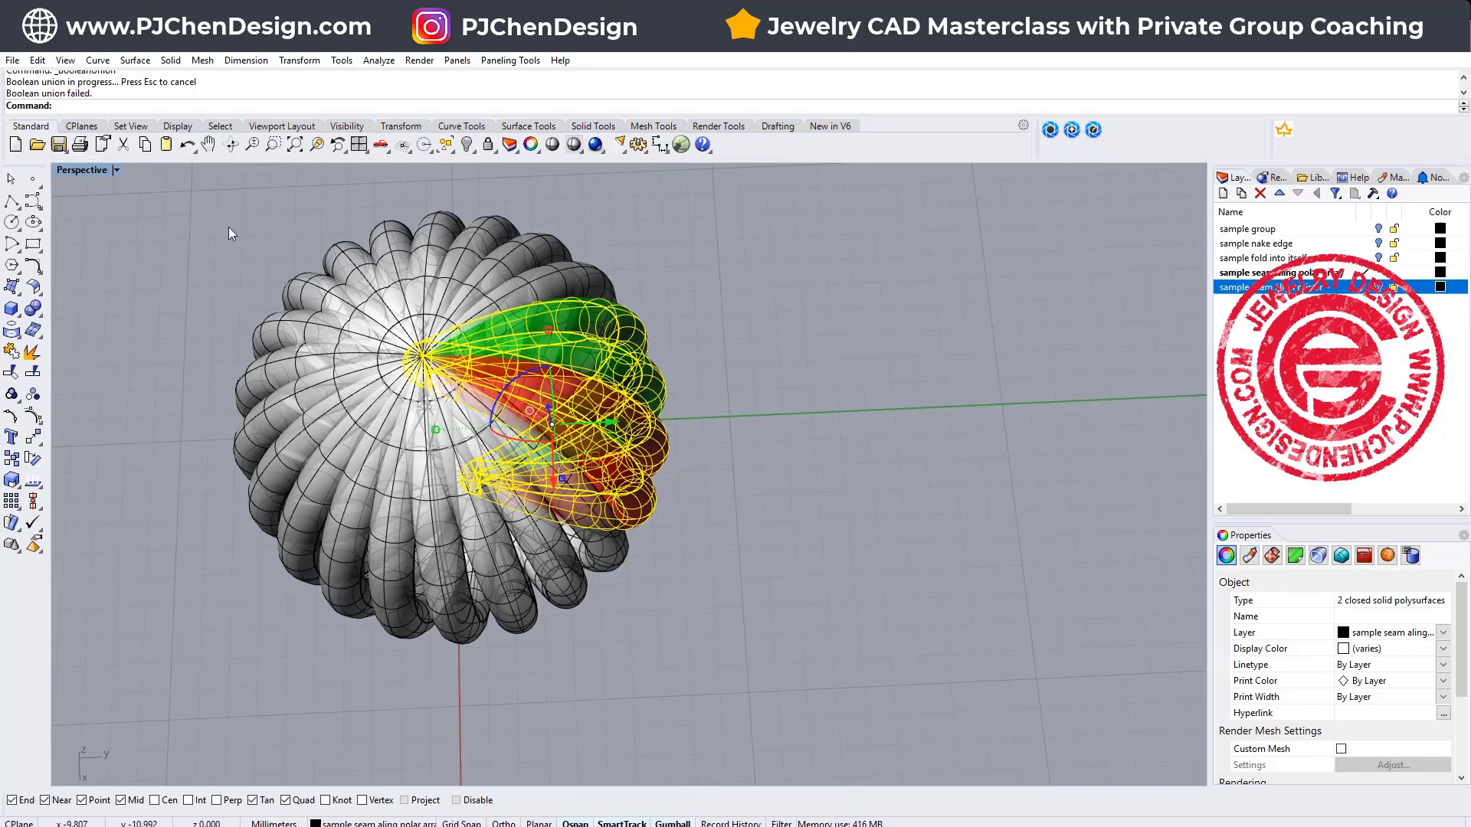
left_click(771, 364)
right_click_drag(774, 361, 783, 511)
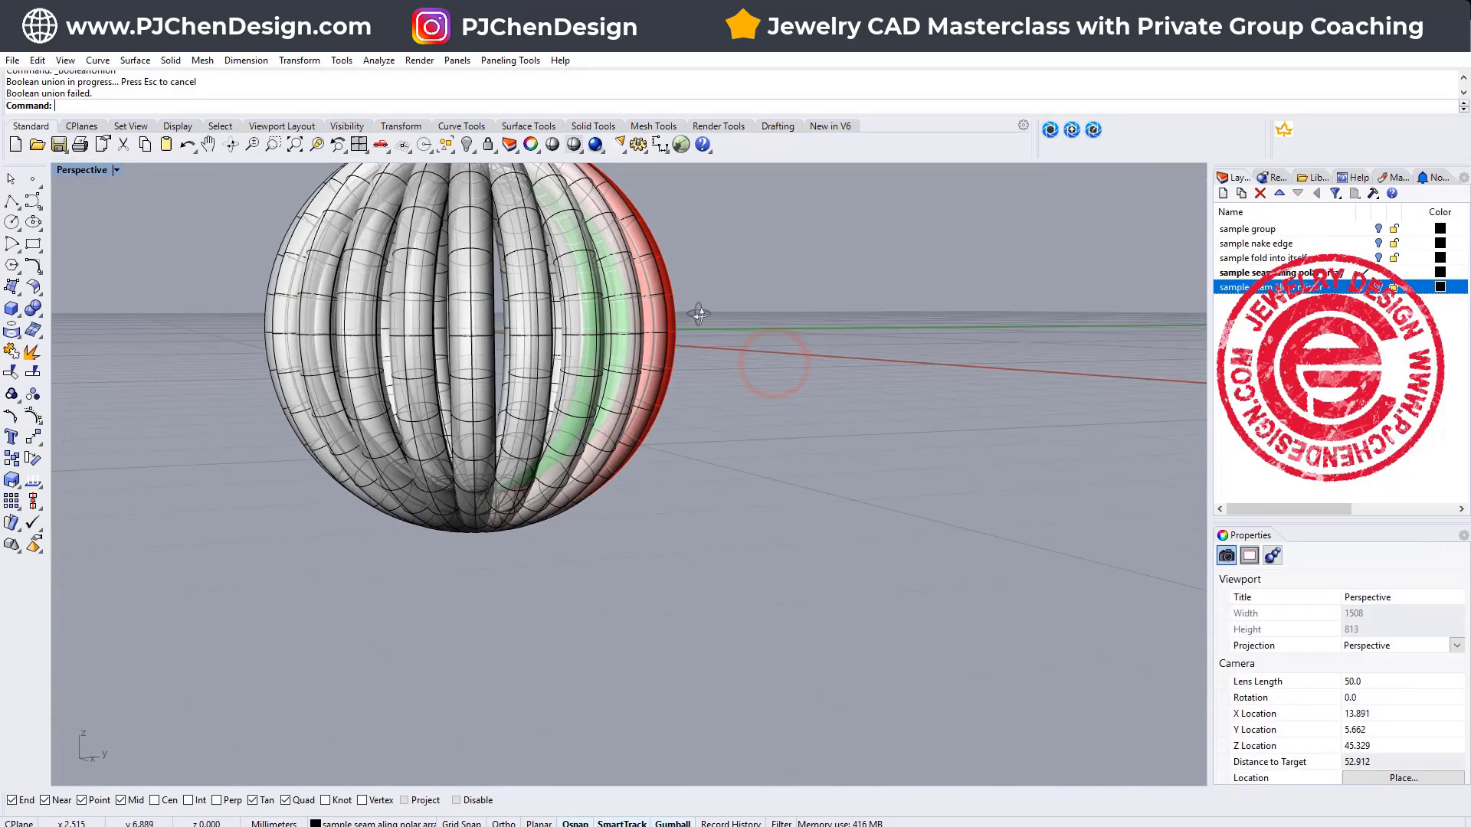
scroll(574, 502, "up", 5)
right_click_drag(534, 545, 626, 457)
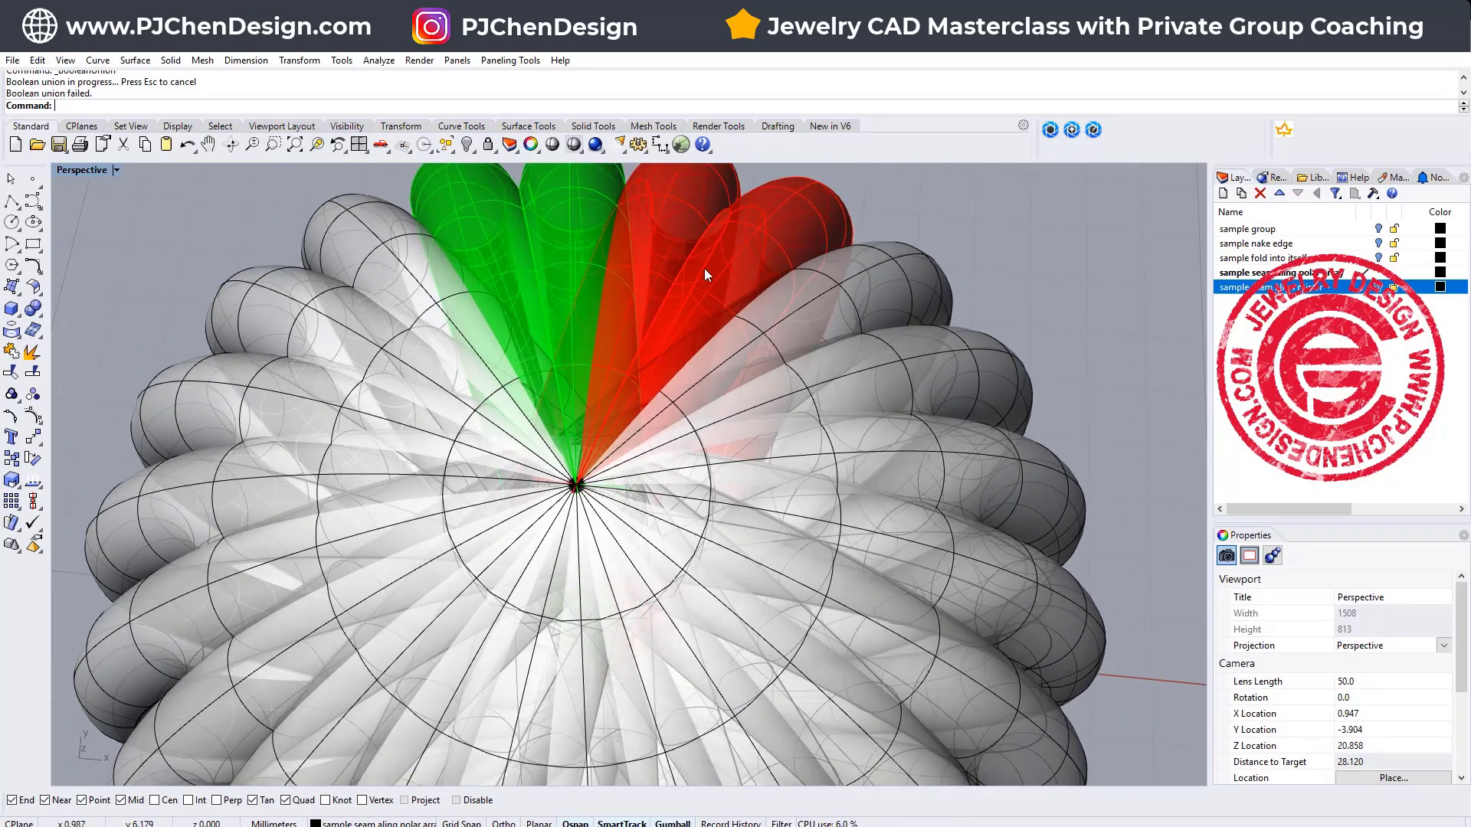
scroll(874, 425, "down", 4)
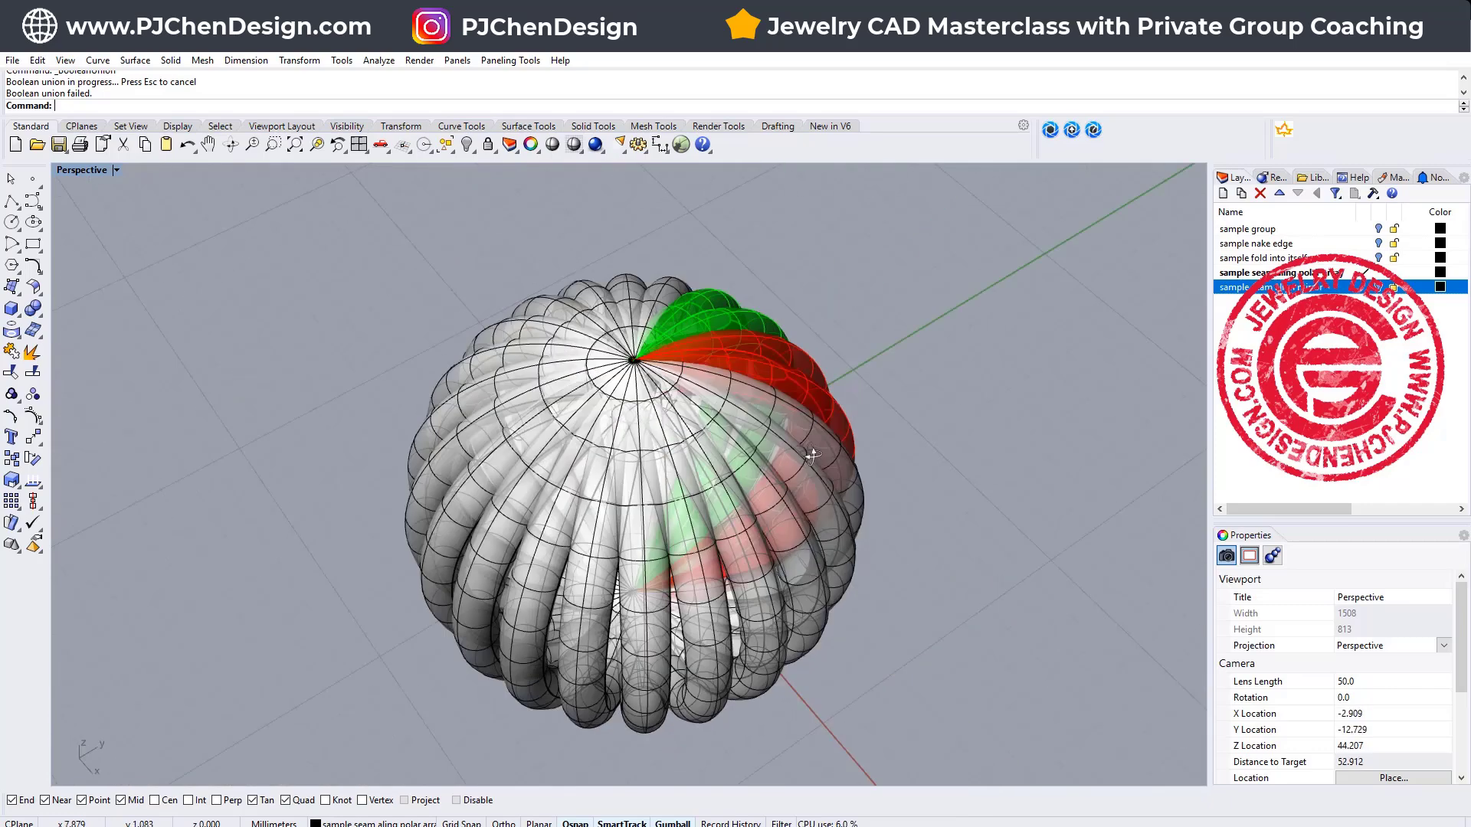
right_click_drag(874, 426, 797, 451)
Nudge the red petal pair 0.01 with the gumball arrow
left_click(795, 430)
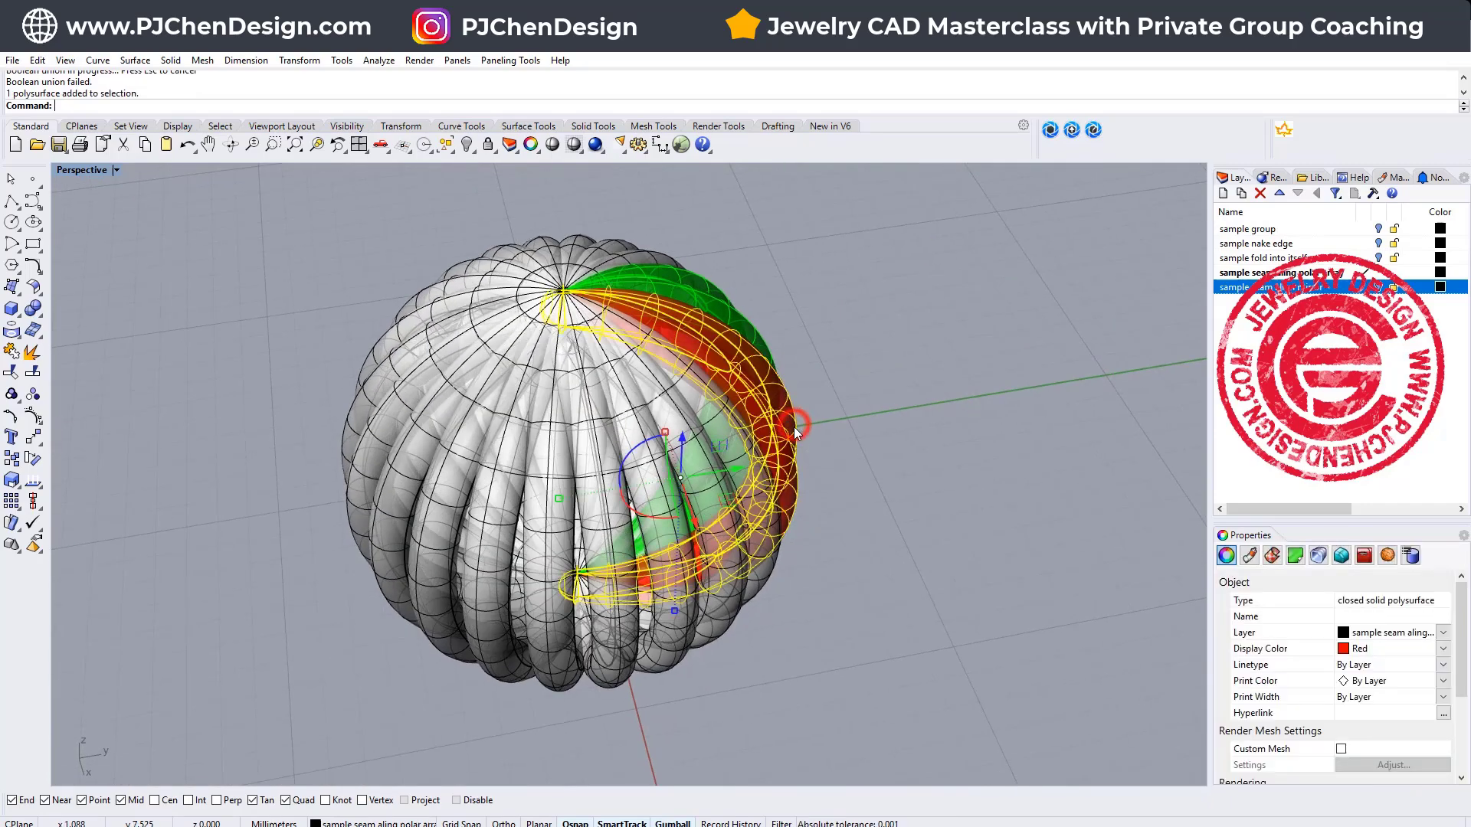
right_click_drag(695, 430, 679, 391)
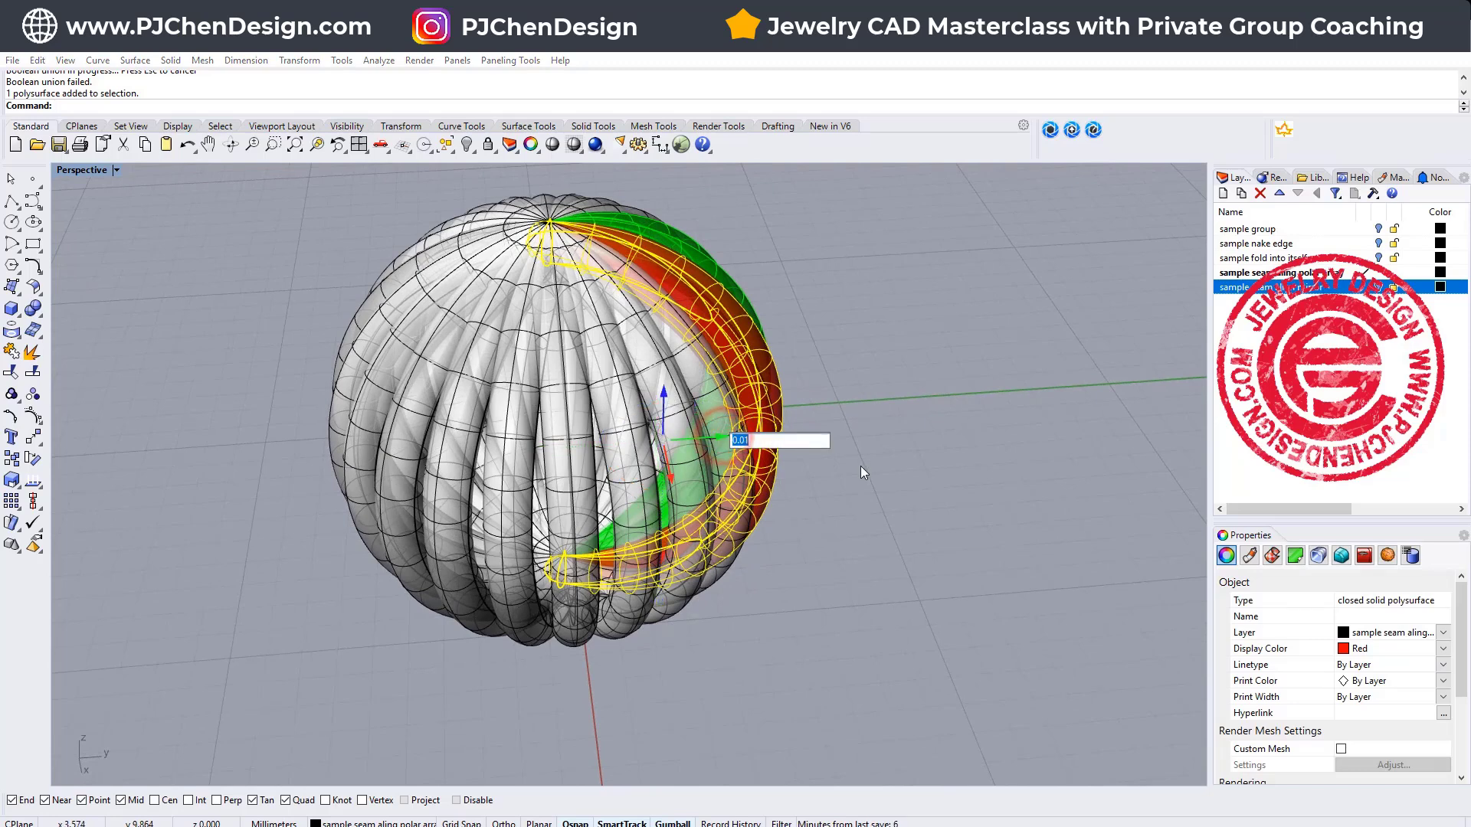
left_click(662, 393)
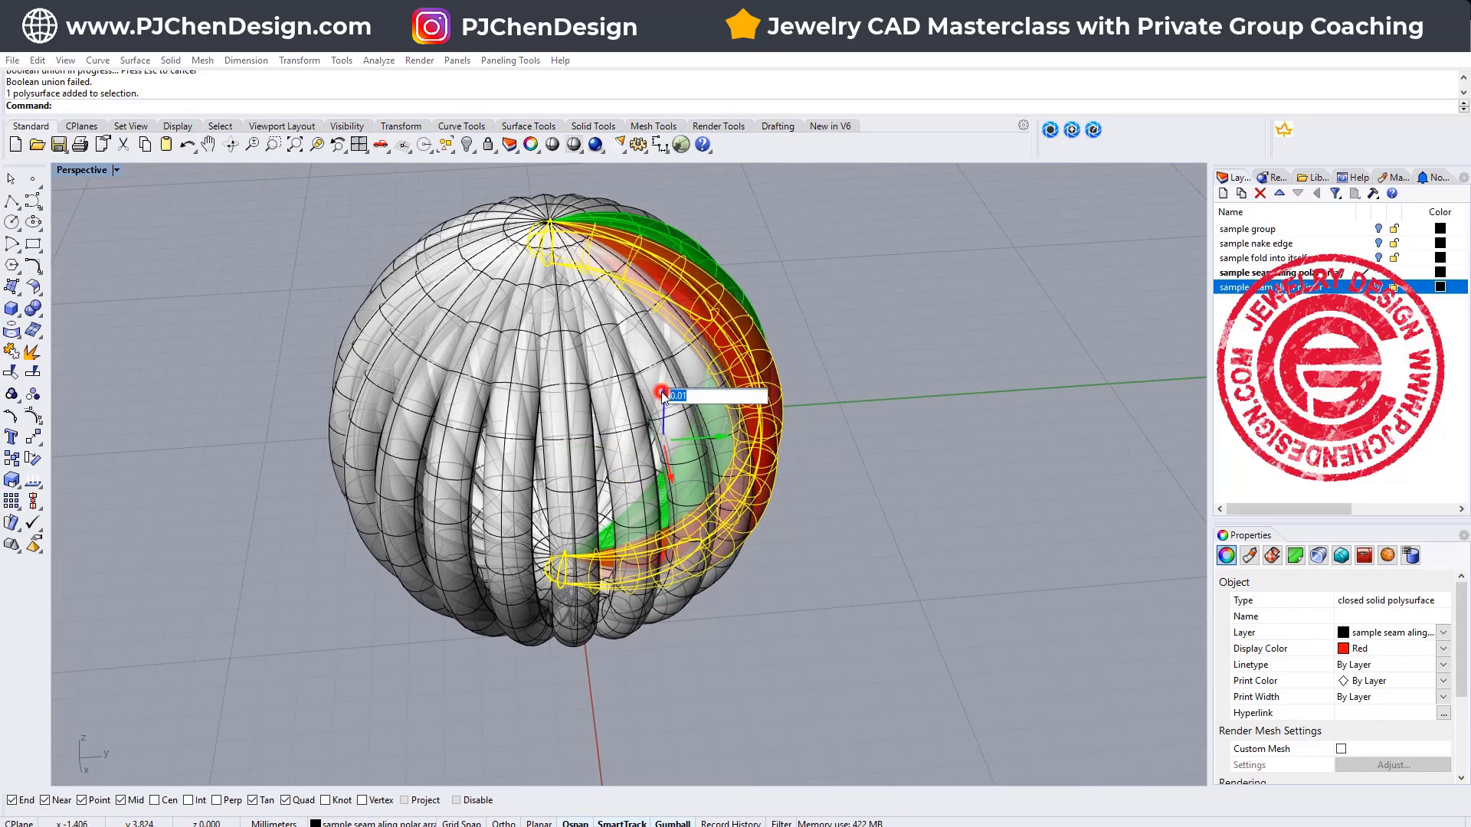
key("Escape")
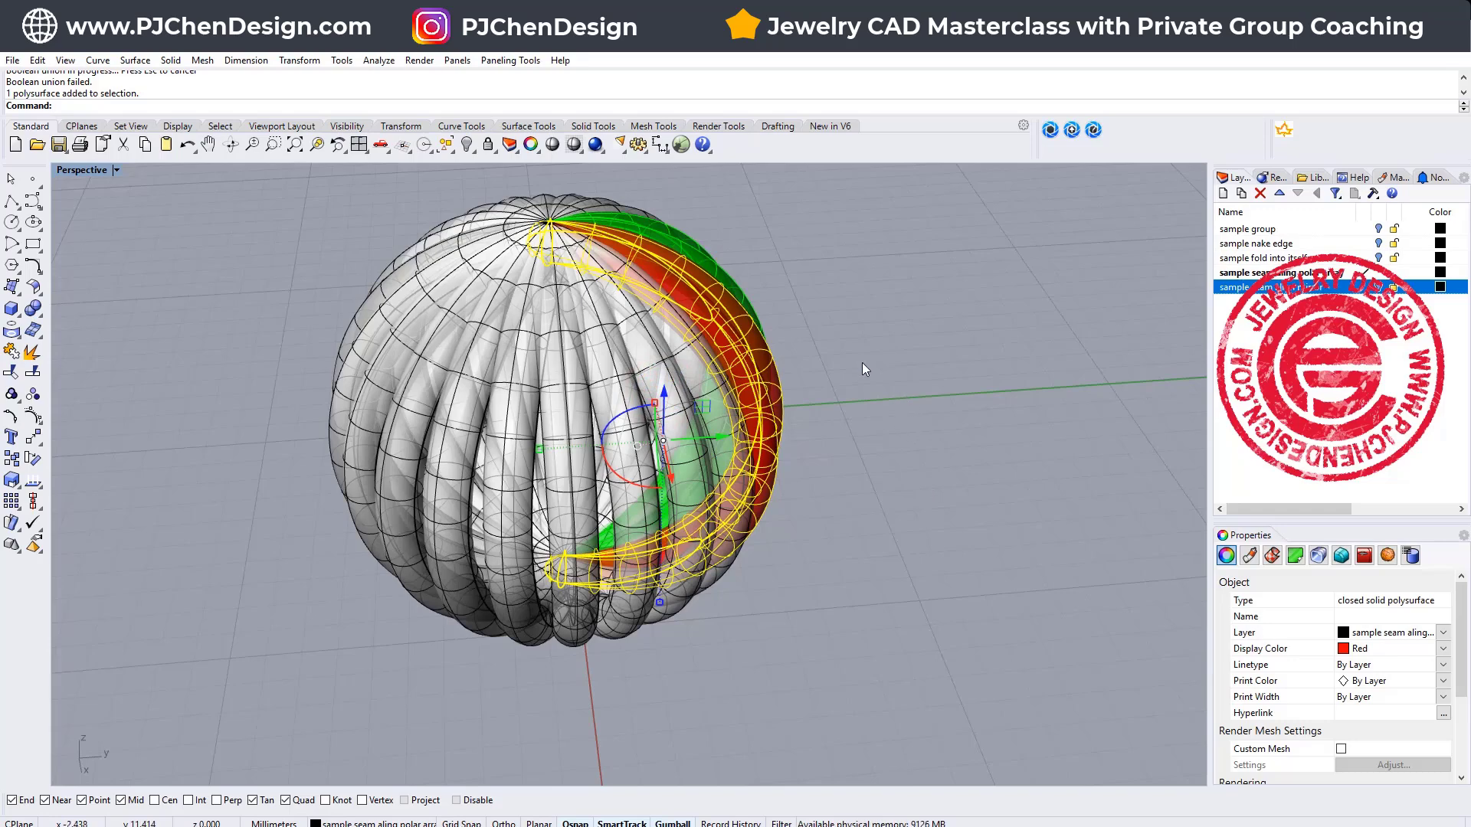
right_click_drag(863, 362, 880, 411)
left_click(880, 410)
Boolean Union the red and green pairs into one green solid
left_click(796, 432)
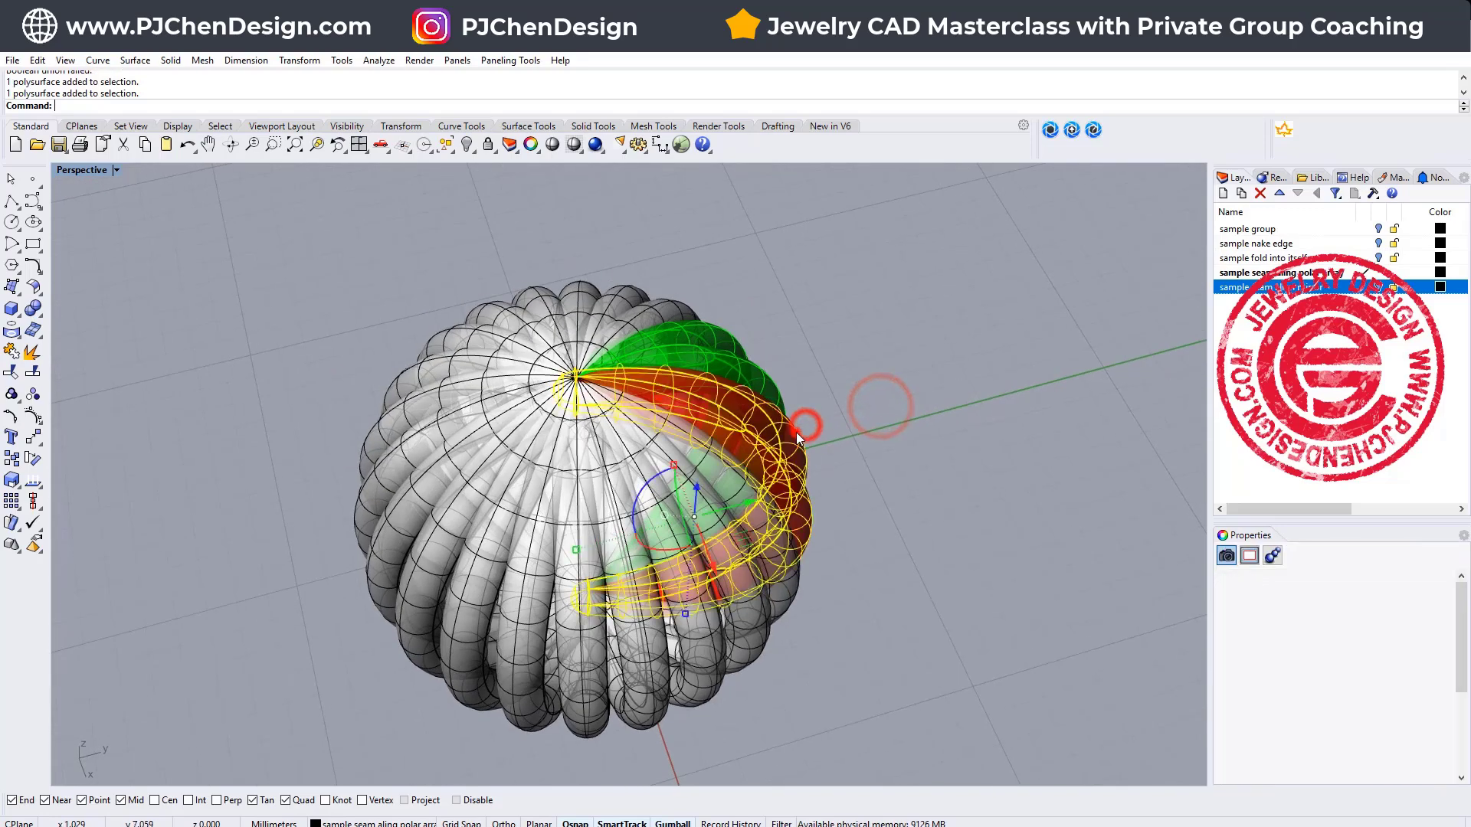
left_click(763, 373, "shift")
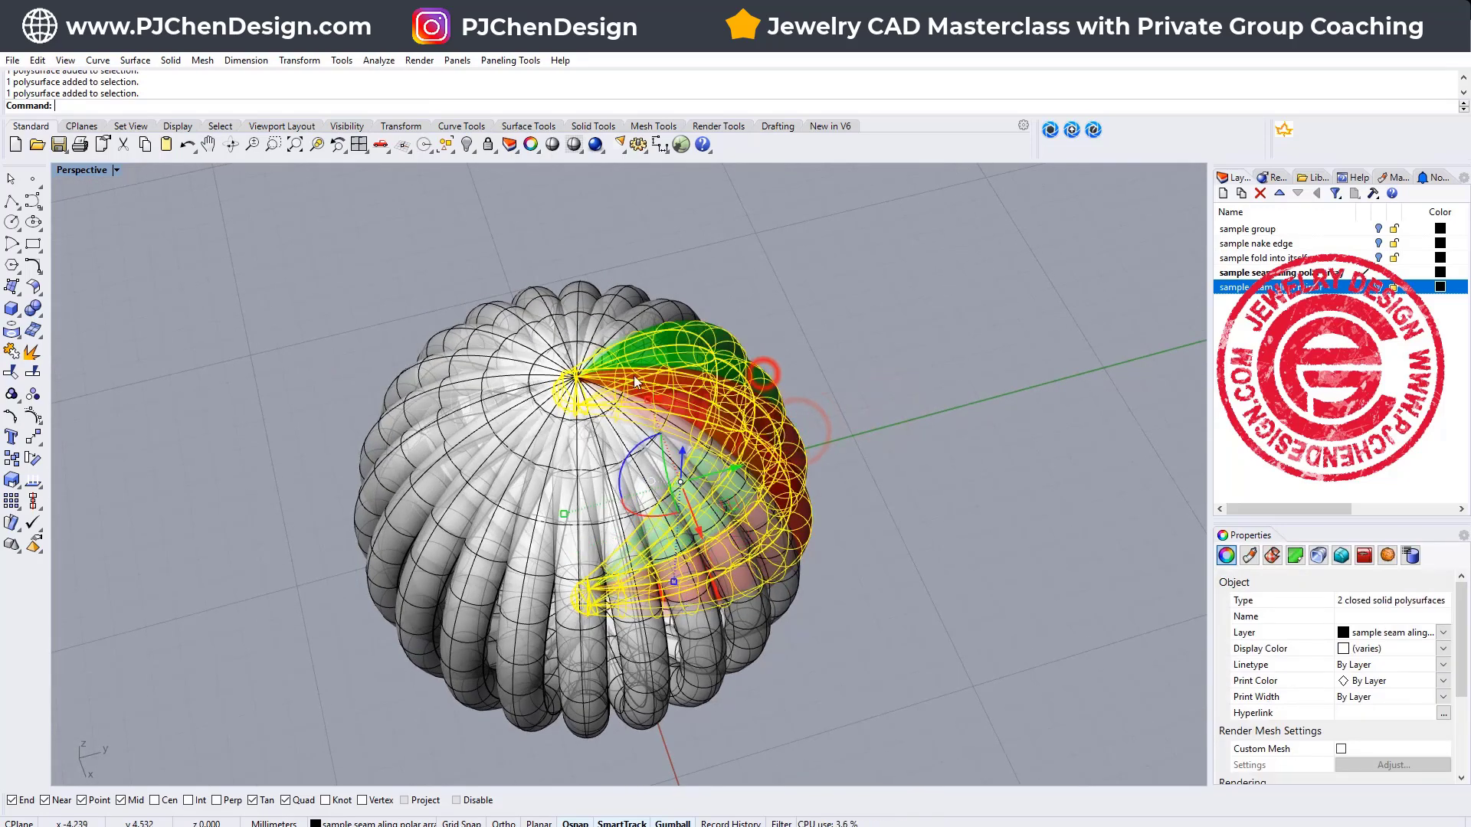
left_click(34, 308)
mouse_move(1018, 430)
right_mouse_down()
mouse_move(979, 398)
mouse_move(877, 405)
mouse_move(806, 357)
right_mouse_up()
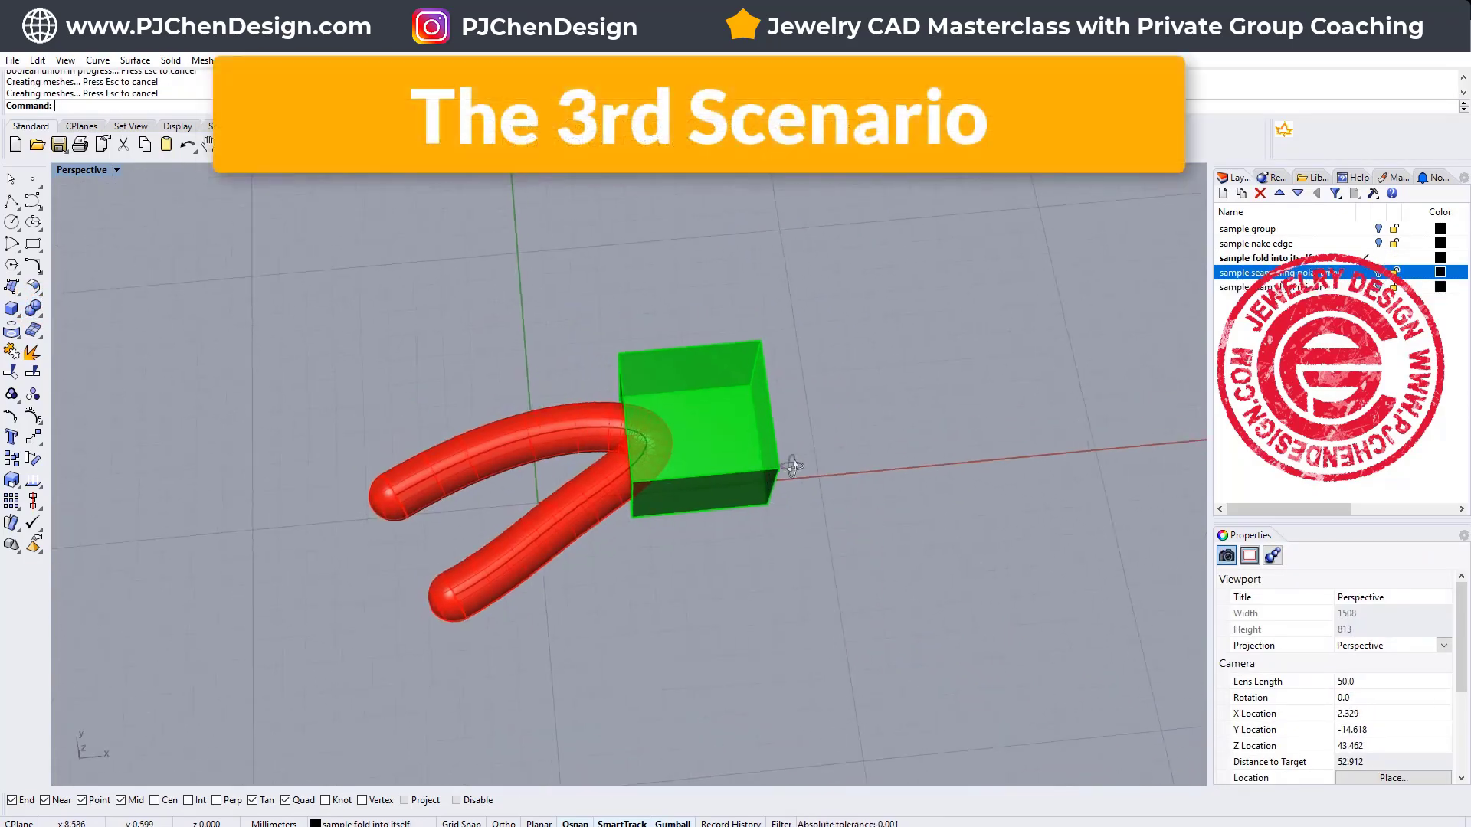
right_click_drag(791, 466, 821, 449)
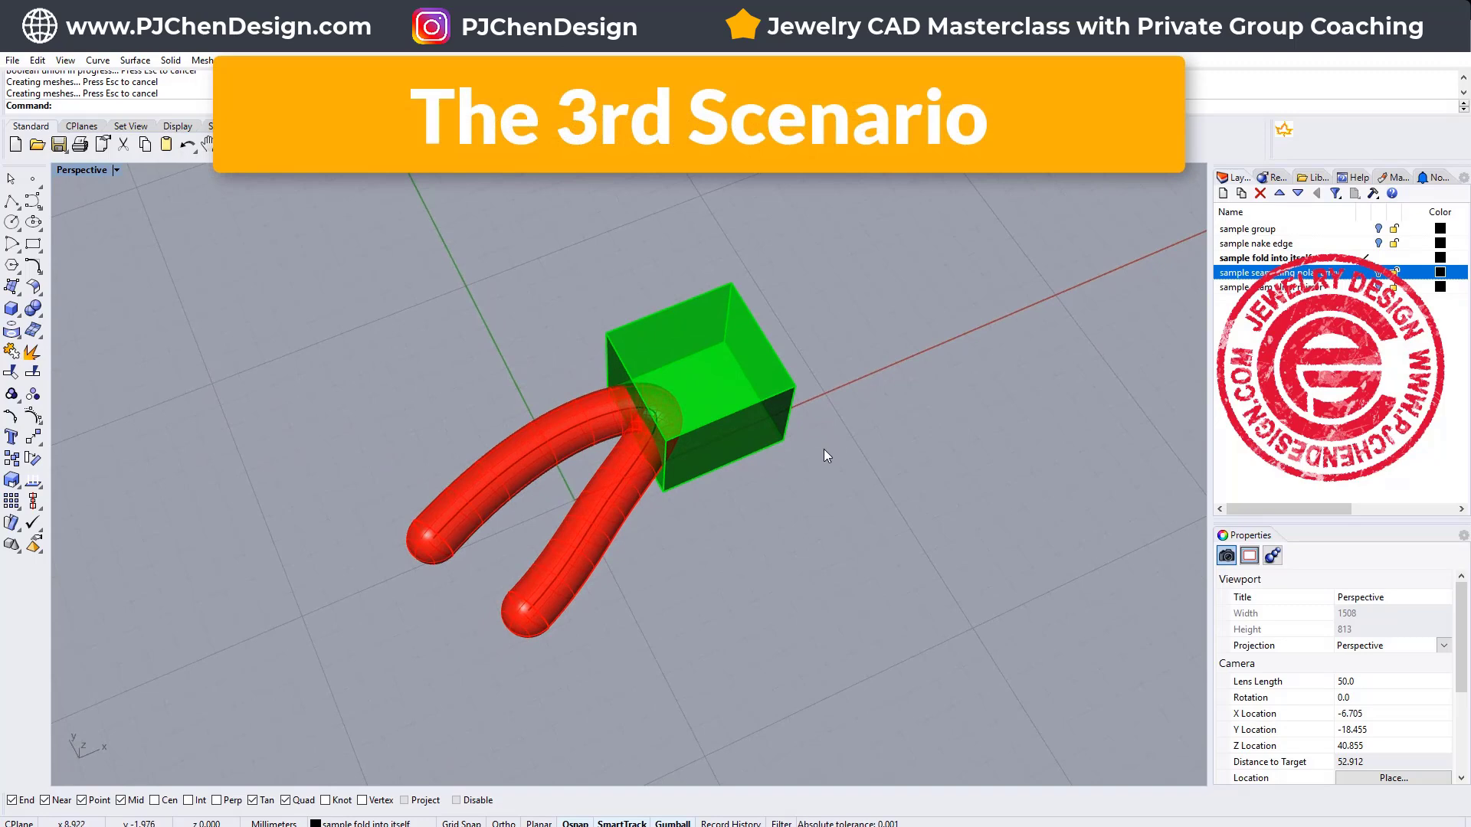
scroll(732, 420, "up", 2)
scroll(731, 419, "up", 2)
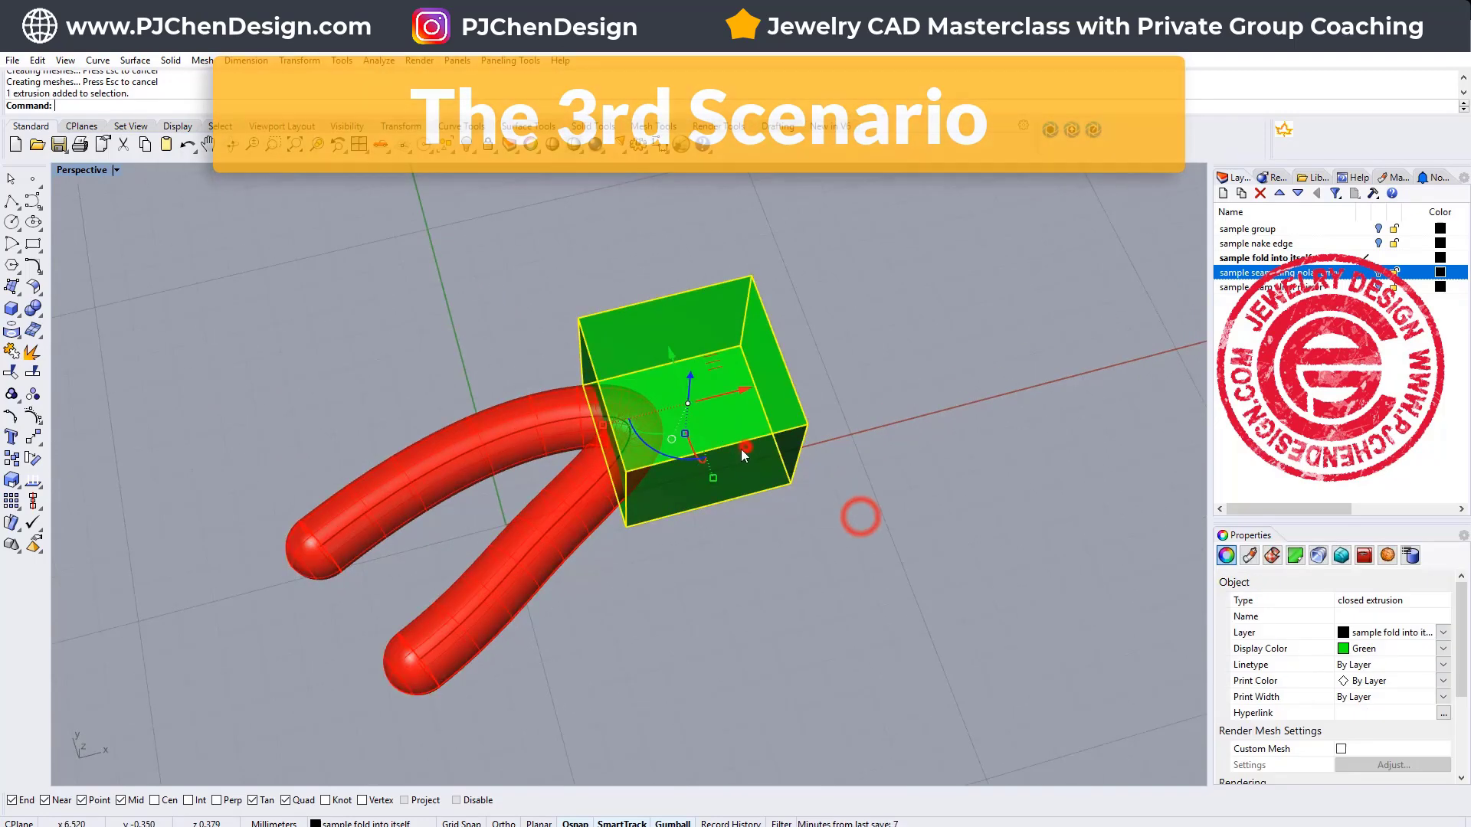
left_click(566, 535)
left_click(821, 534)
left_click(753, 467)
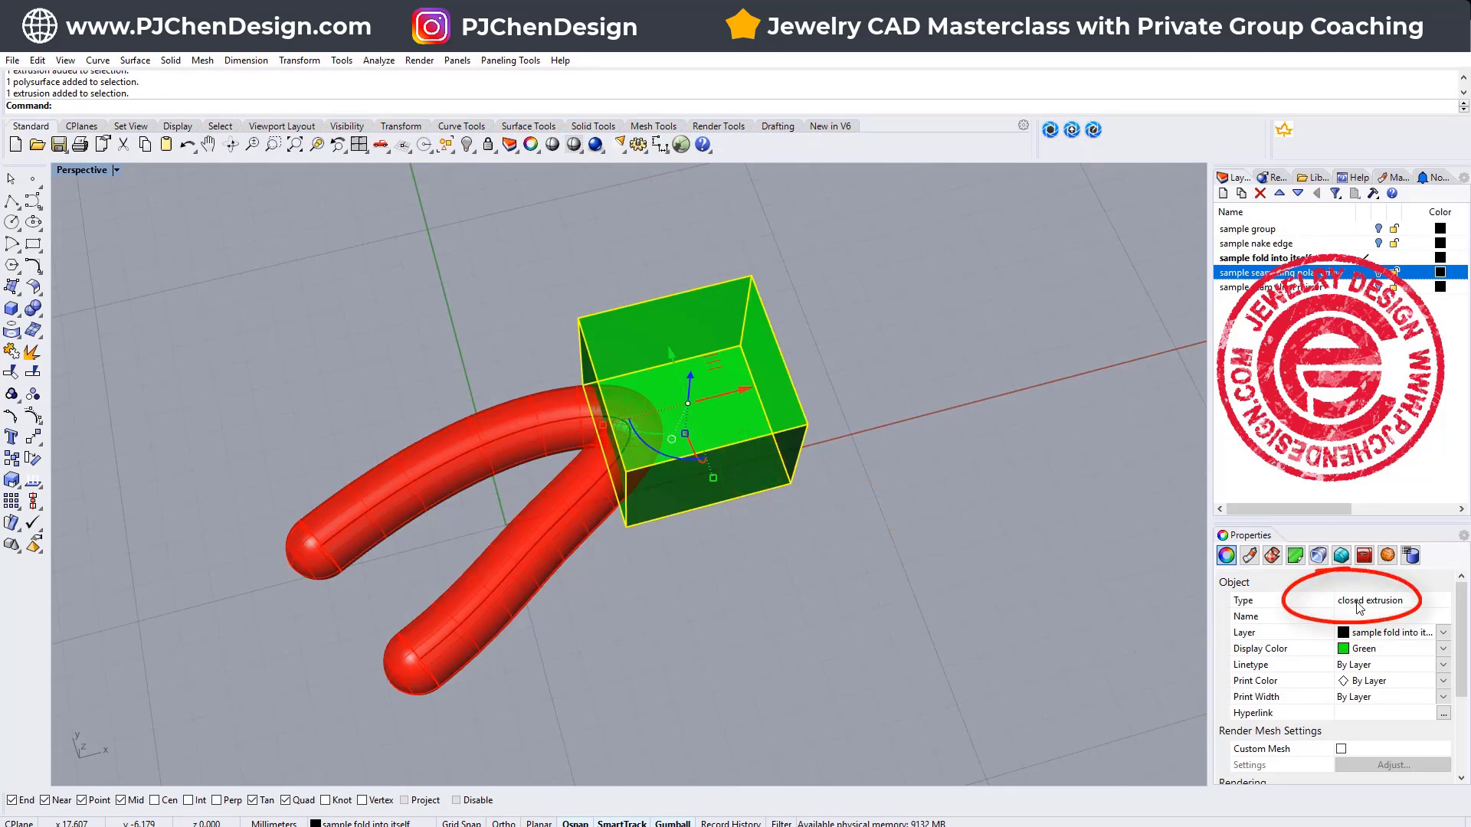
left_click(574, 545)
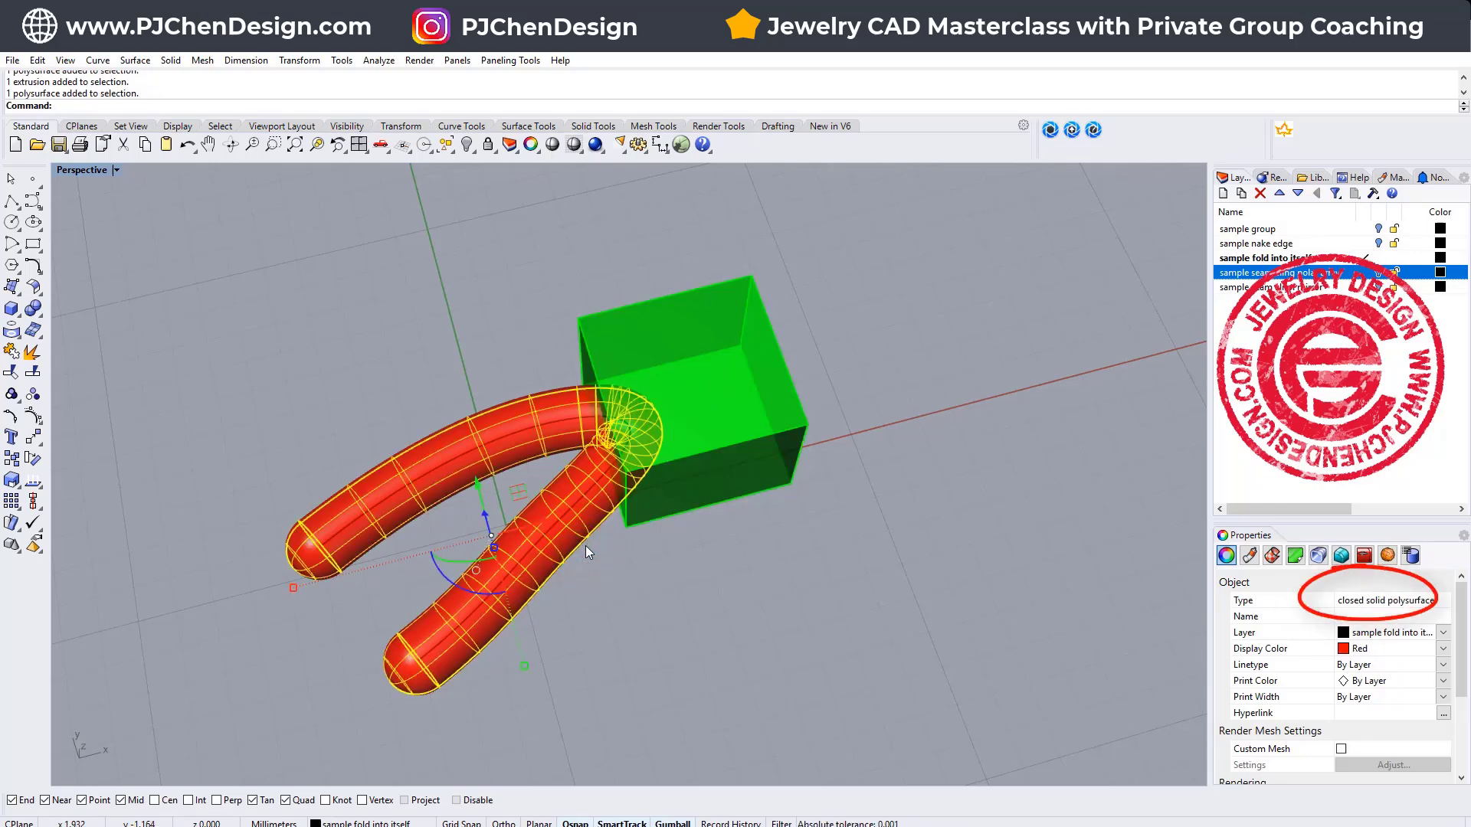
left_click(609, 546)
right_click_drag(715, 553, 815, 545)
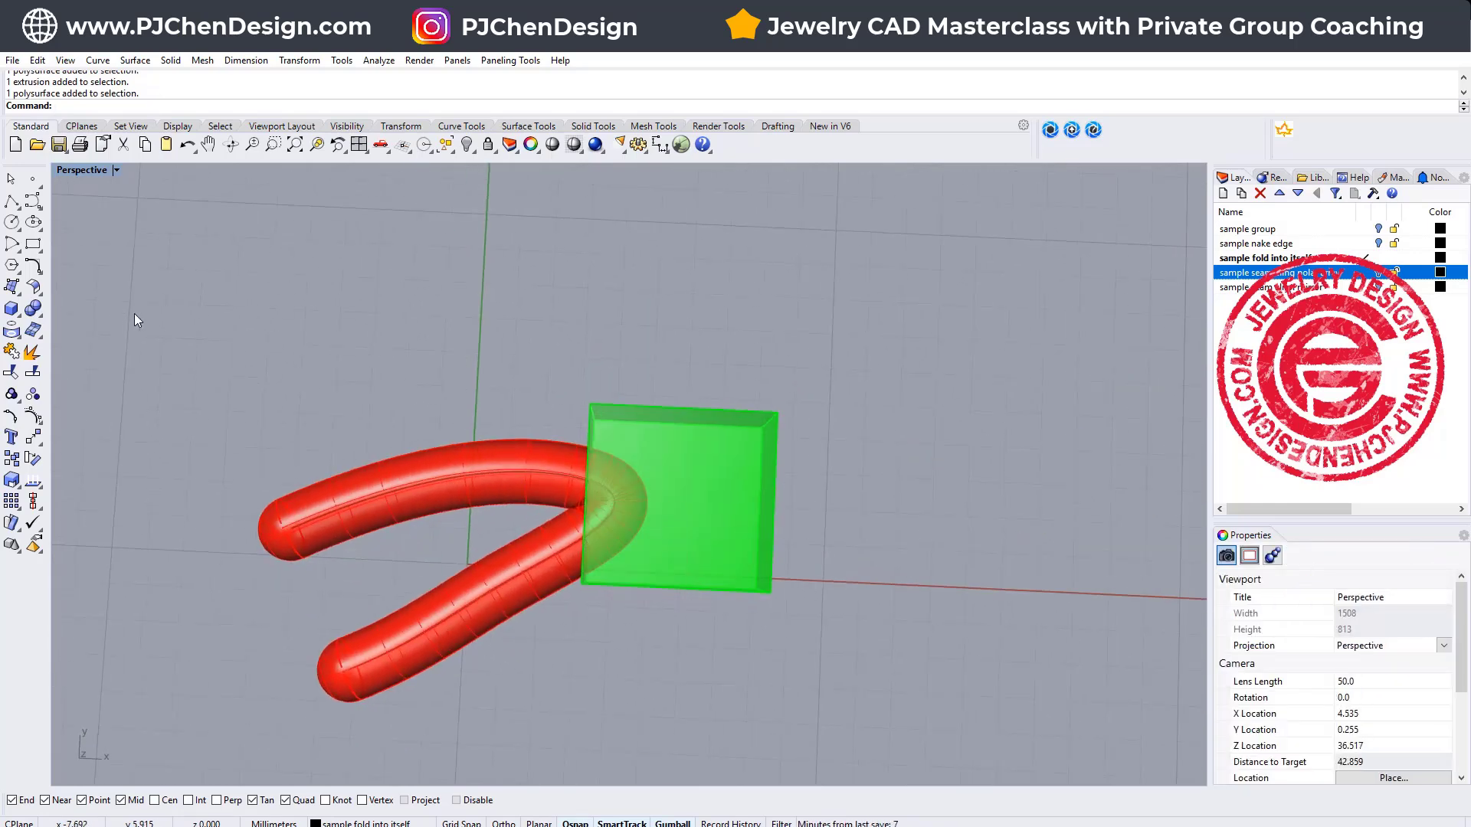
left_click(34, 310)
left_click(706, 468)
left_click(503, 458)
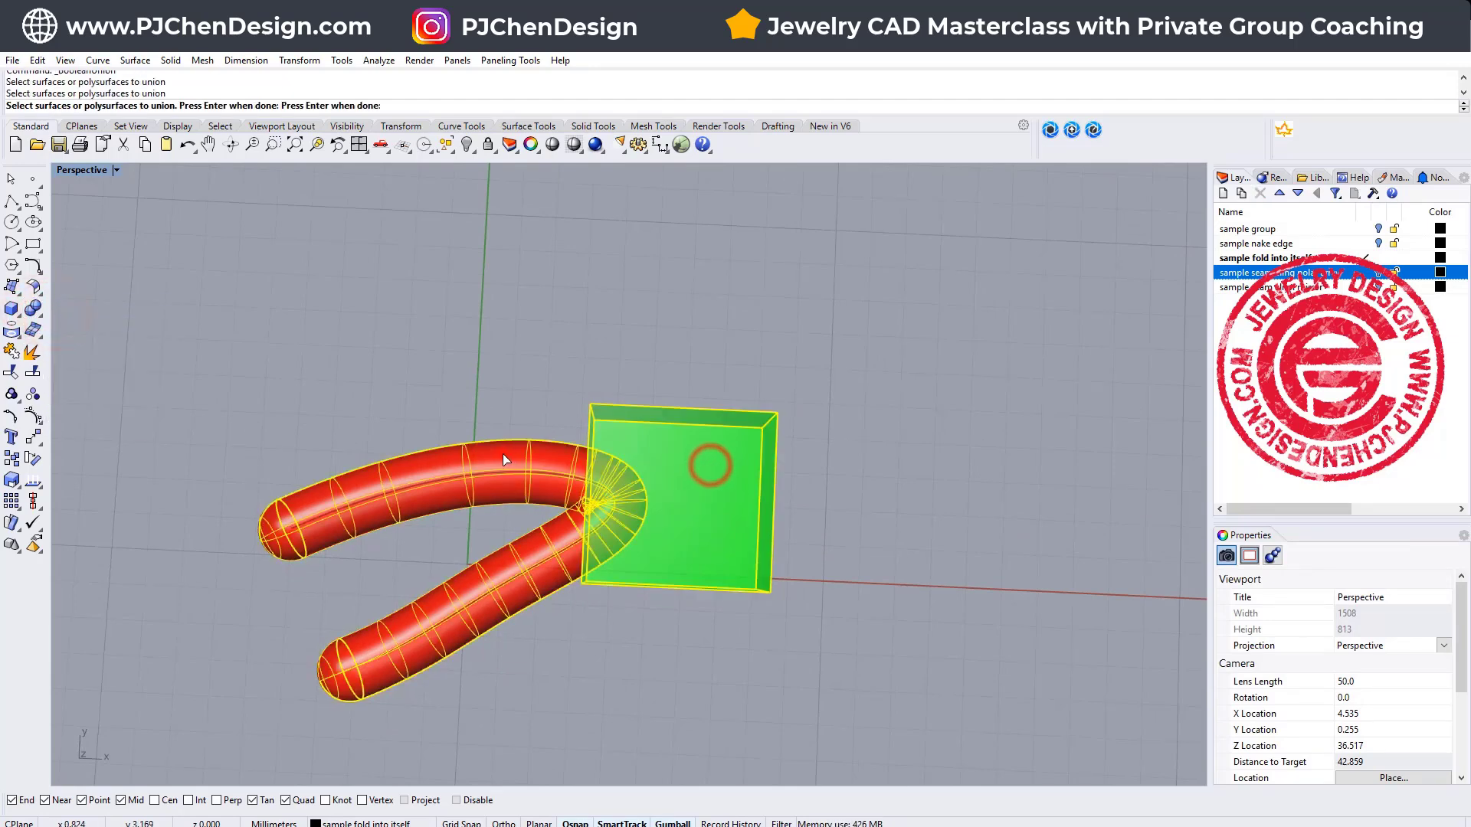
key("Return")
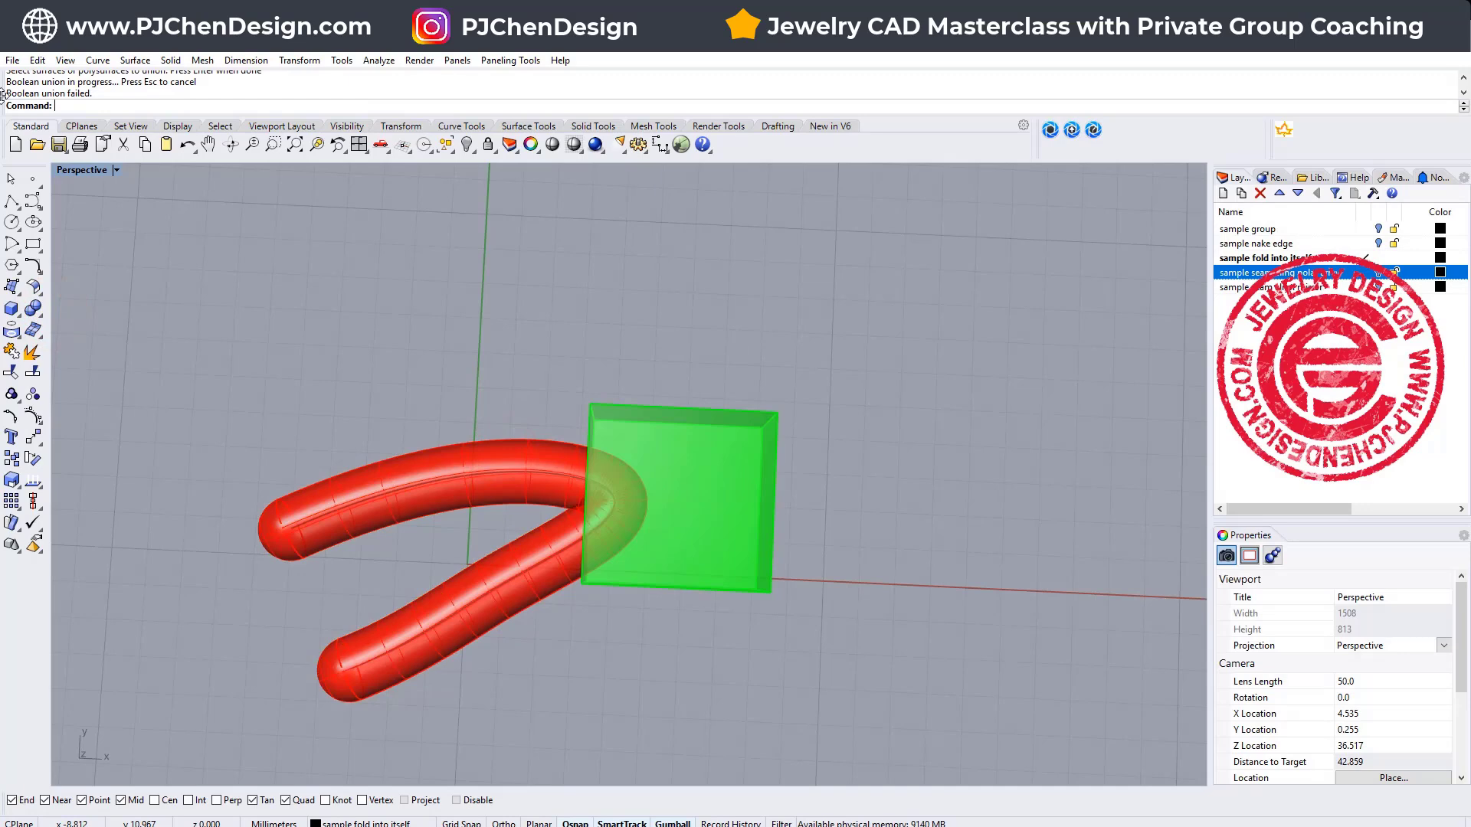
mouse_move(718, 540)
right_mouse_down()
mouse_move(729, 361)
mouse_move(953, 360)
mouse_move(955, 494)
mouse_move(656, 516)
mouse_move(725, 545)
right_mouse_up()
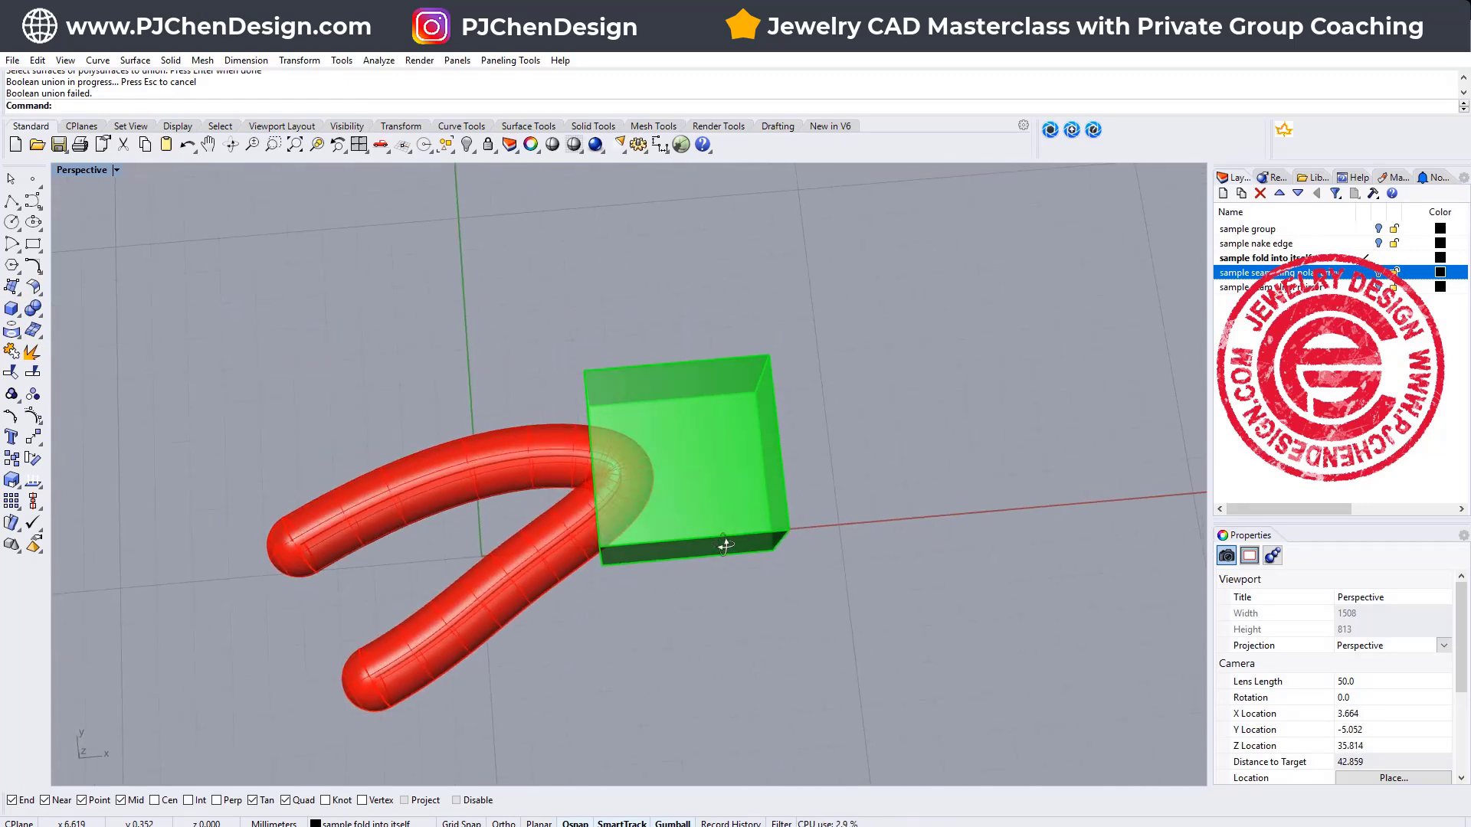
Drag the green box further right along the tube and union the tube and box into one solid
left_click_drag(709, 475, 775, 462)
left_click(924, 513)
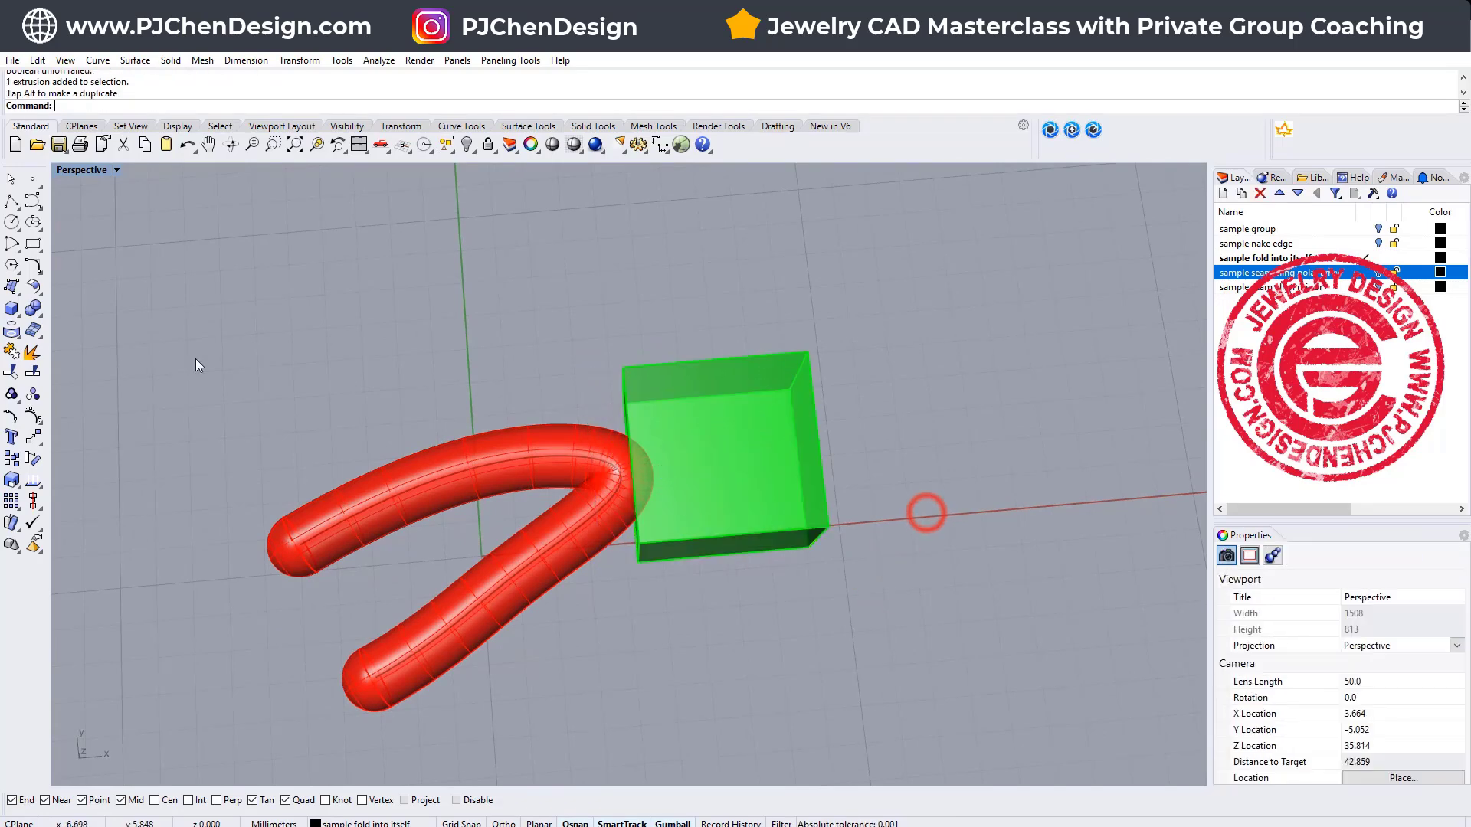
left_click(31, 307)
left_click(549, 441)
left_click(712, 442)
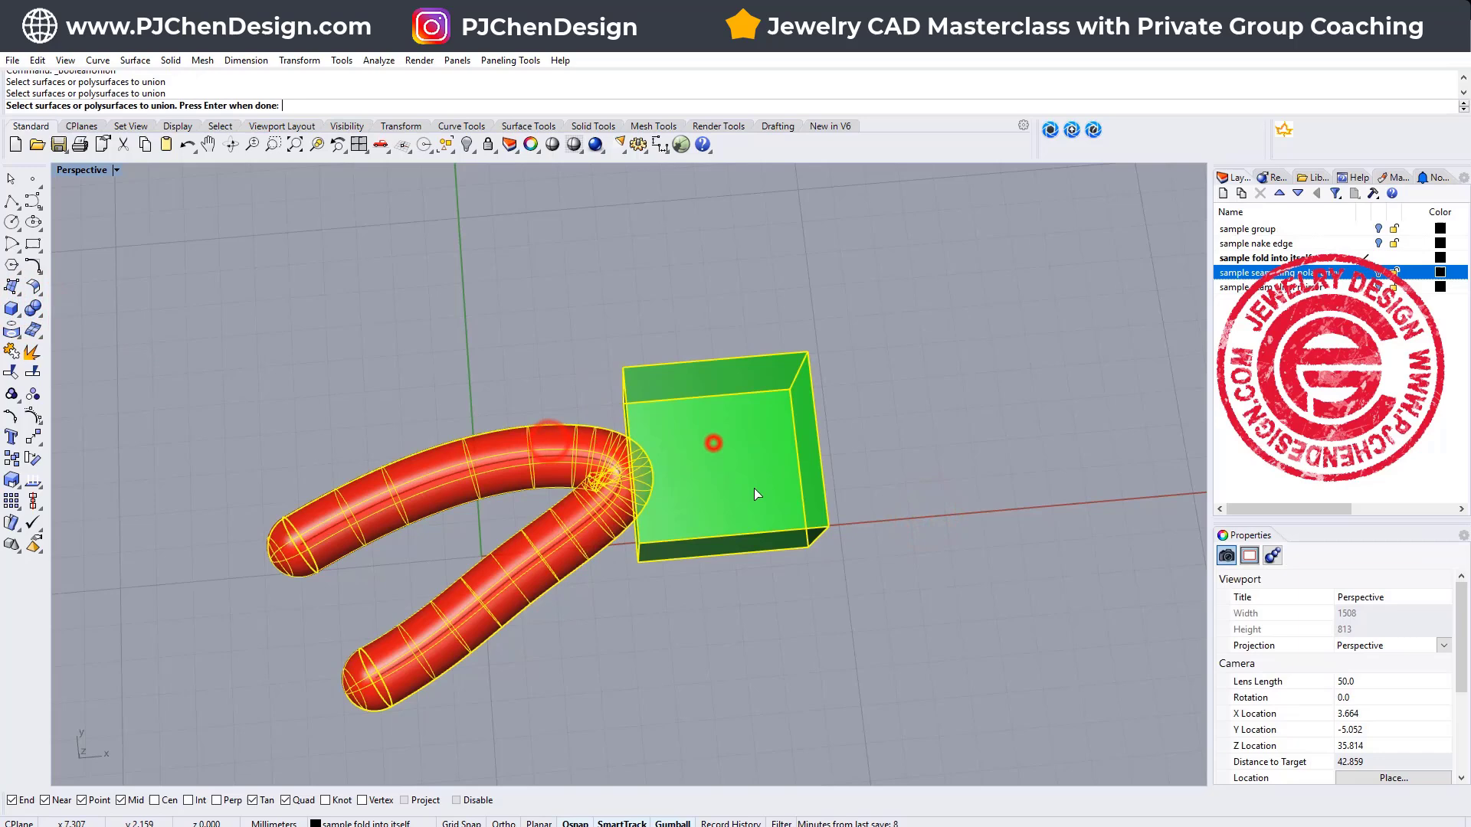
right_click(845, 559)
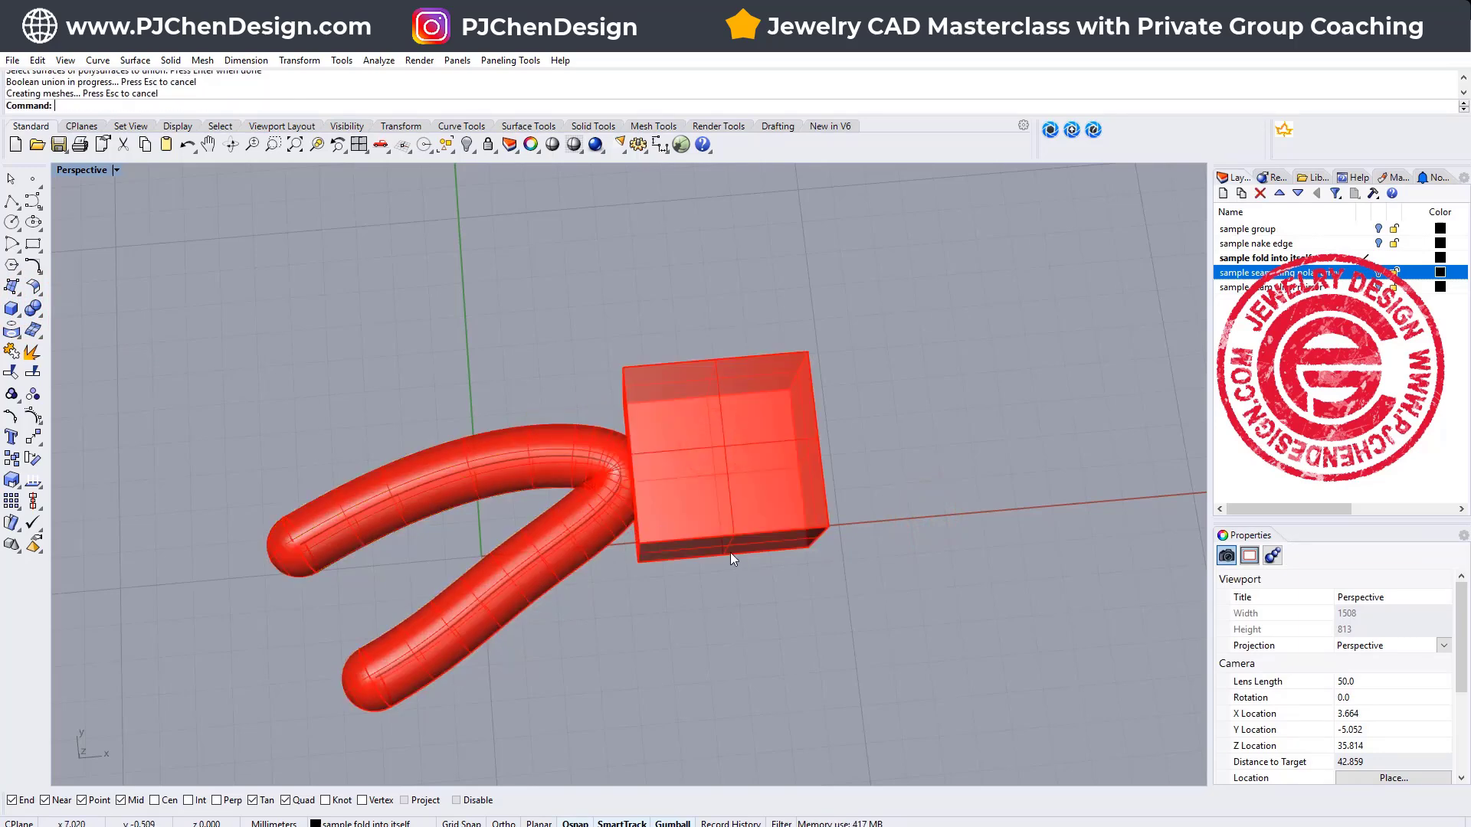
Inspect the united result and undo the union, separating tube and box again
mouse_move(738, 553)
right_mouse_down()
mouse_move(728, 506)
mouse_move(734, 535)
mouse_move(765, 556)
right_mouse_up()
key("ctrl+z")
Delete the green box and the red tube, leaving only the folding curve
left_click(753, 540)
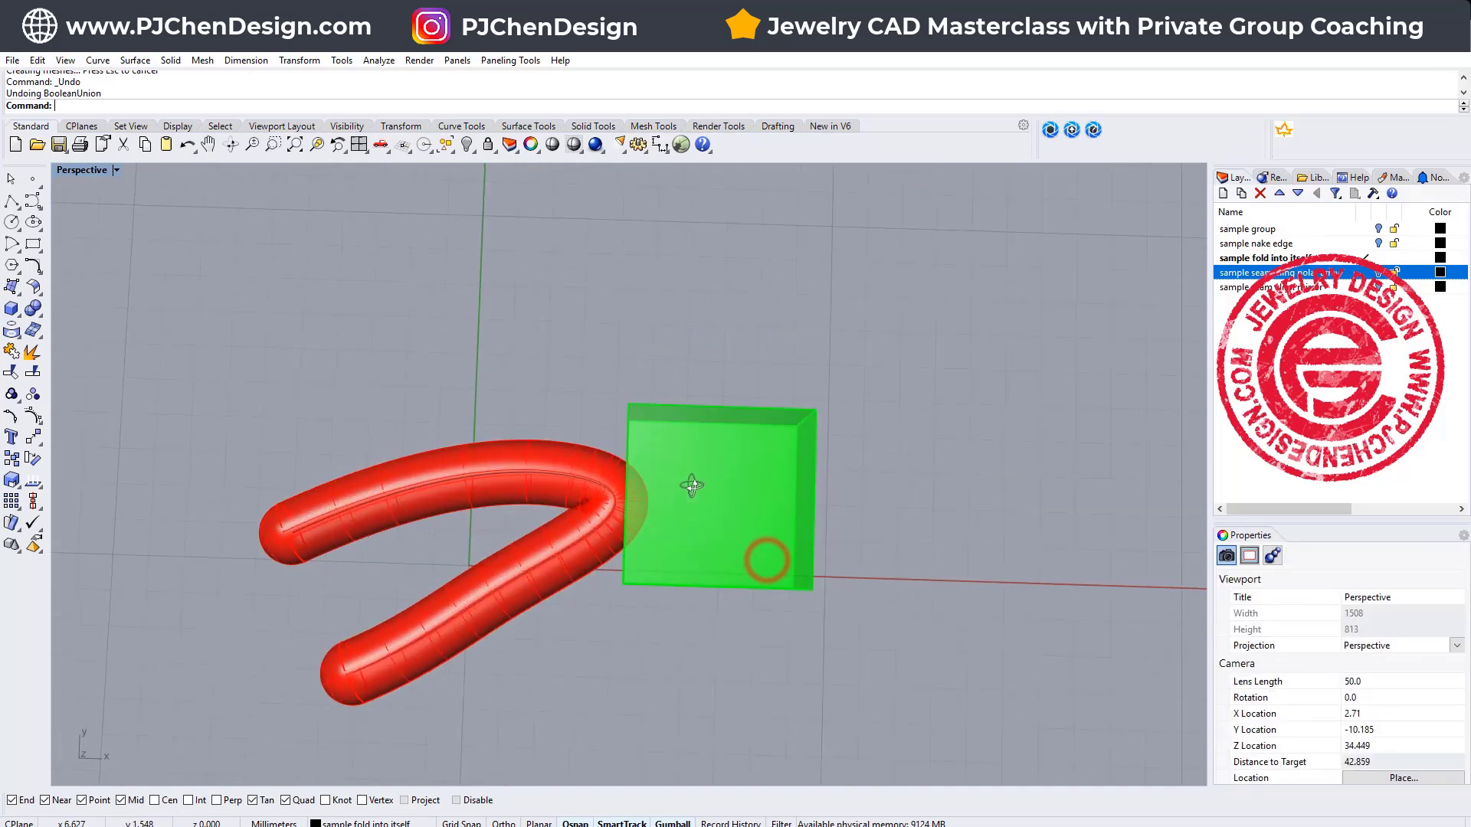
scroll(676, 502, "up", 3)
scroll(601, 506, "up", 5)
right_click_drag(600, 507, 709, 505, "shift")
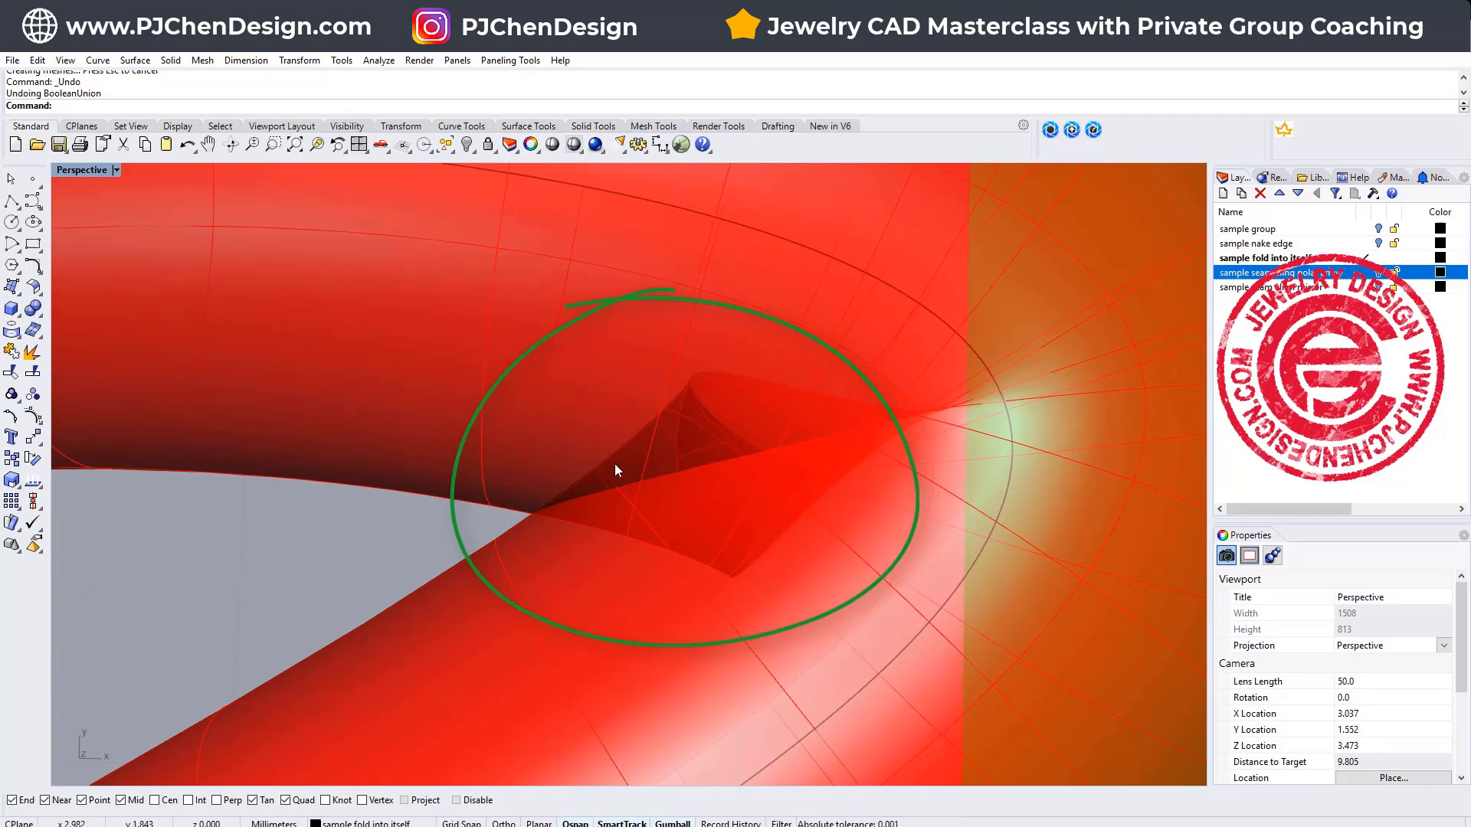
scroll(732, 487, "down", 5)
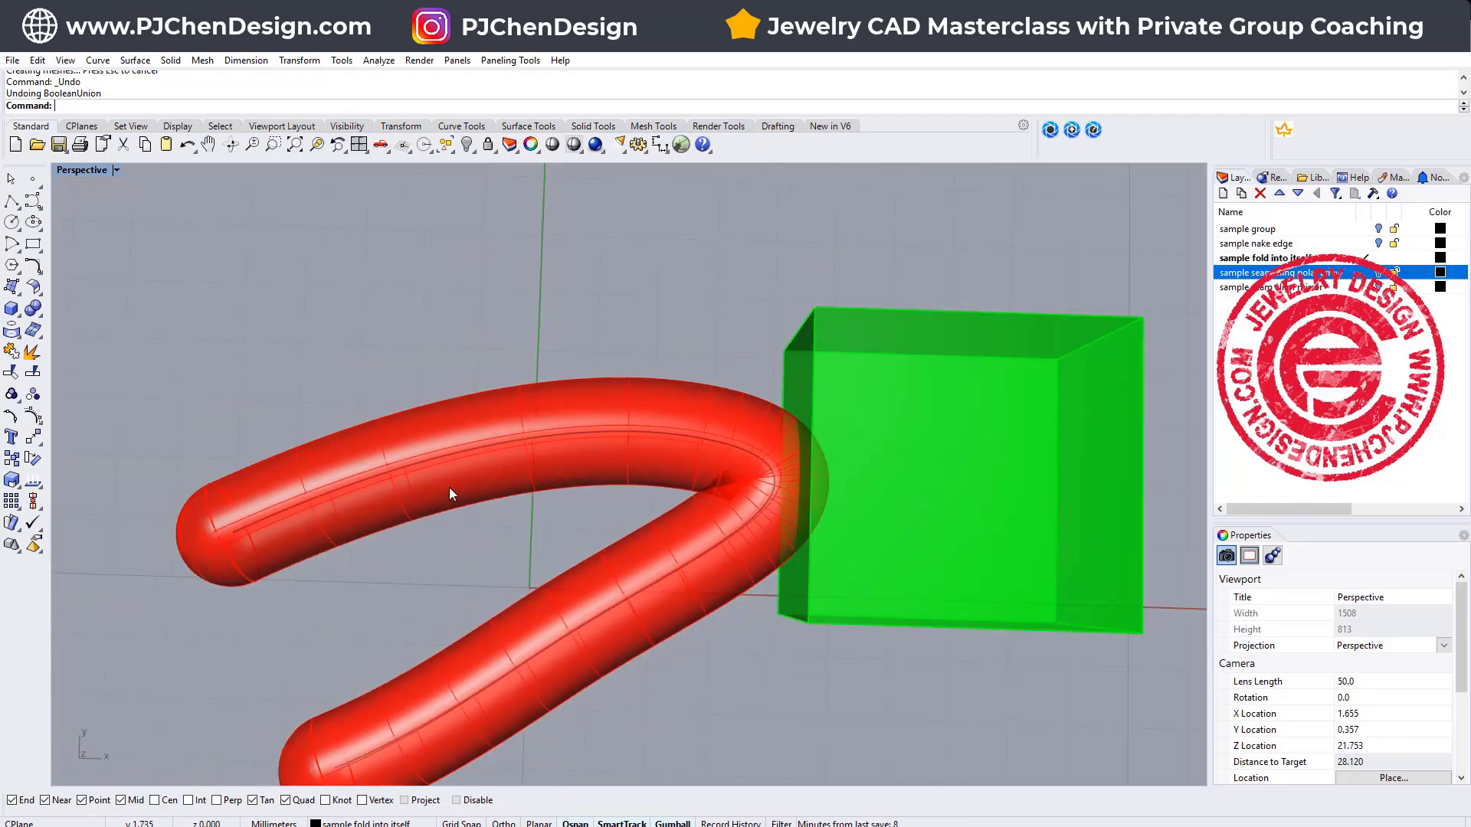
left_click(933, 476)
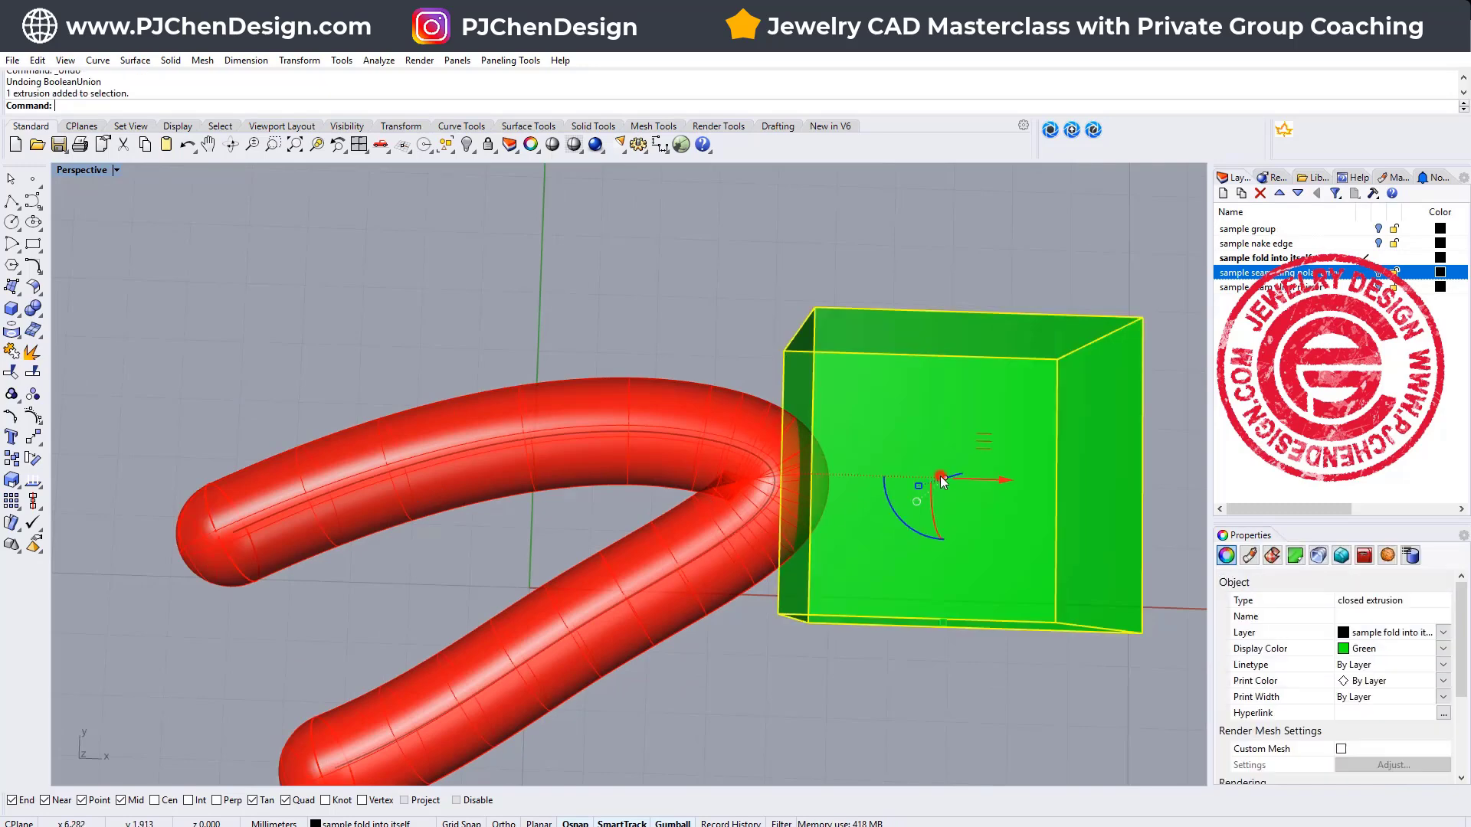
key("Delete")
left_click(784, 424)
key("Delete")
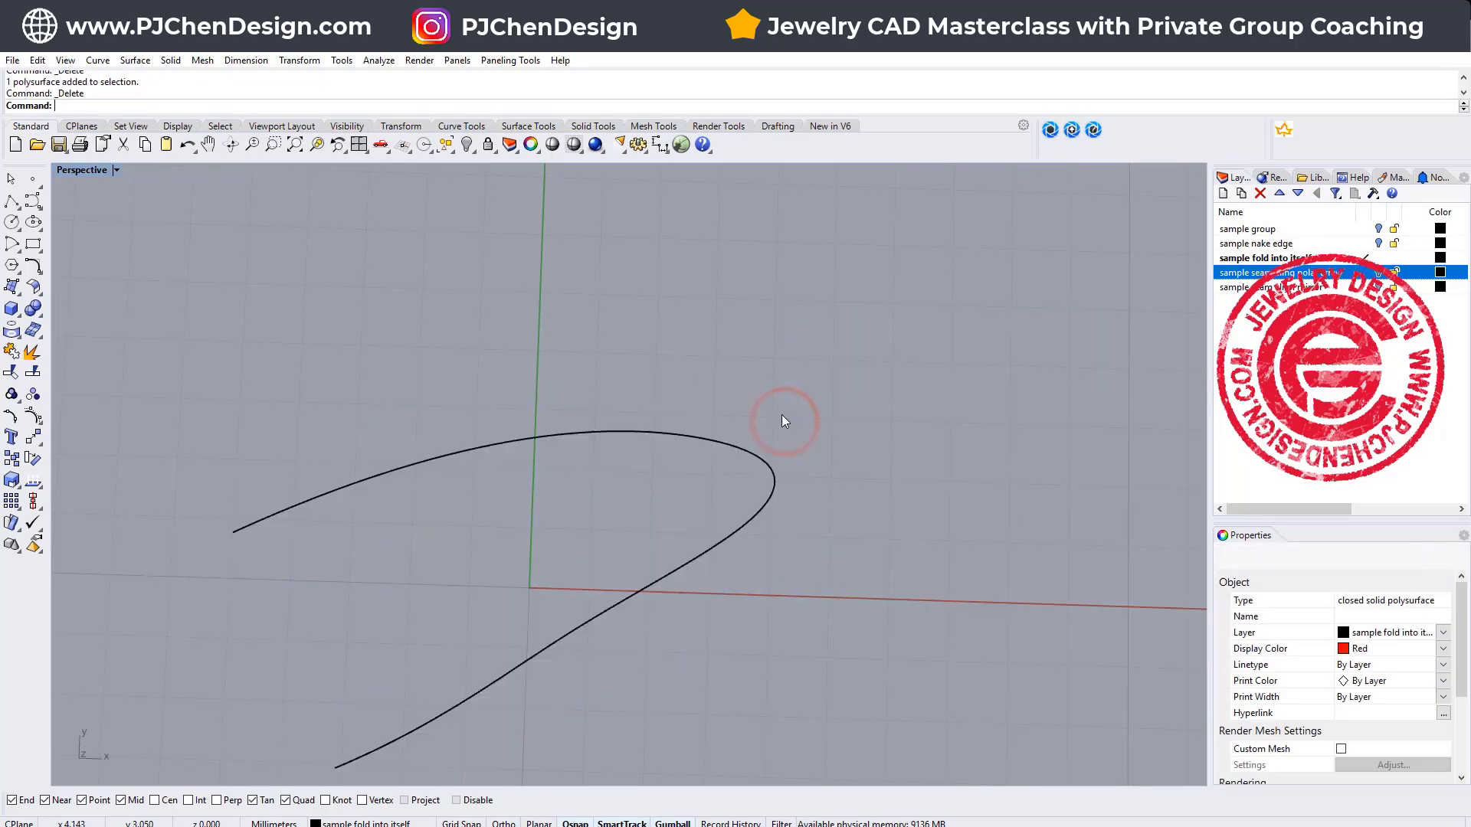
Maximize the Top view and start a Radius Dimension on the curve's tight bend
right_click_drag(773, 416, 775, 371)
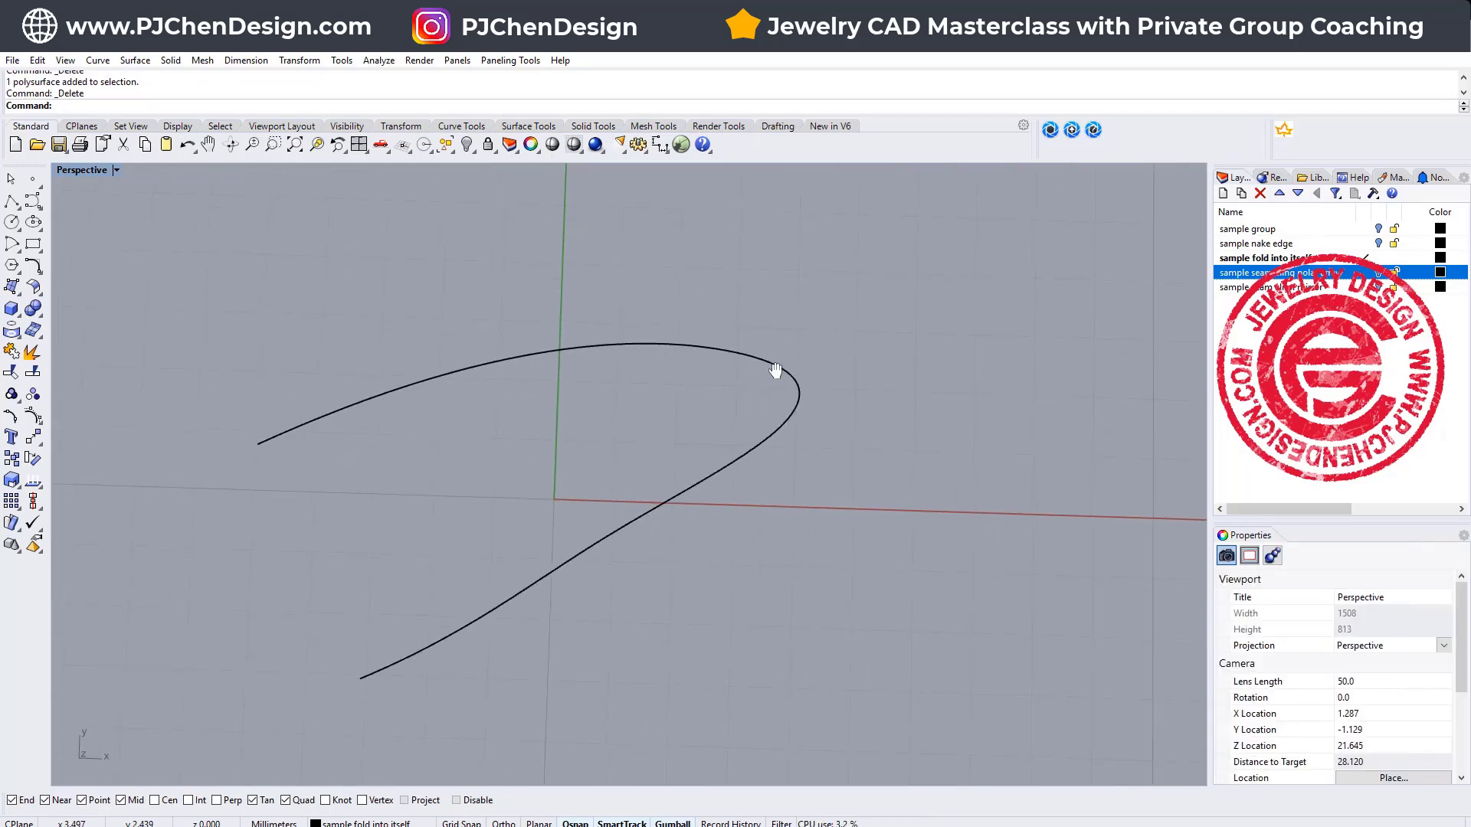
left_click(767, 362)
double_click(75, 170)
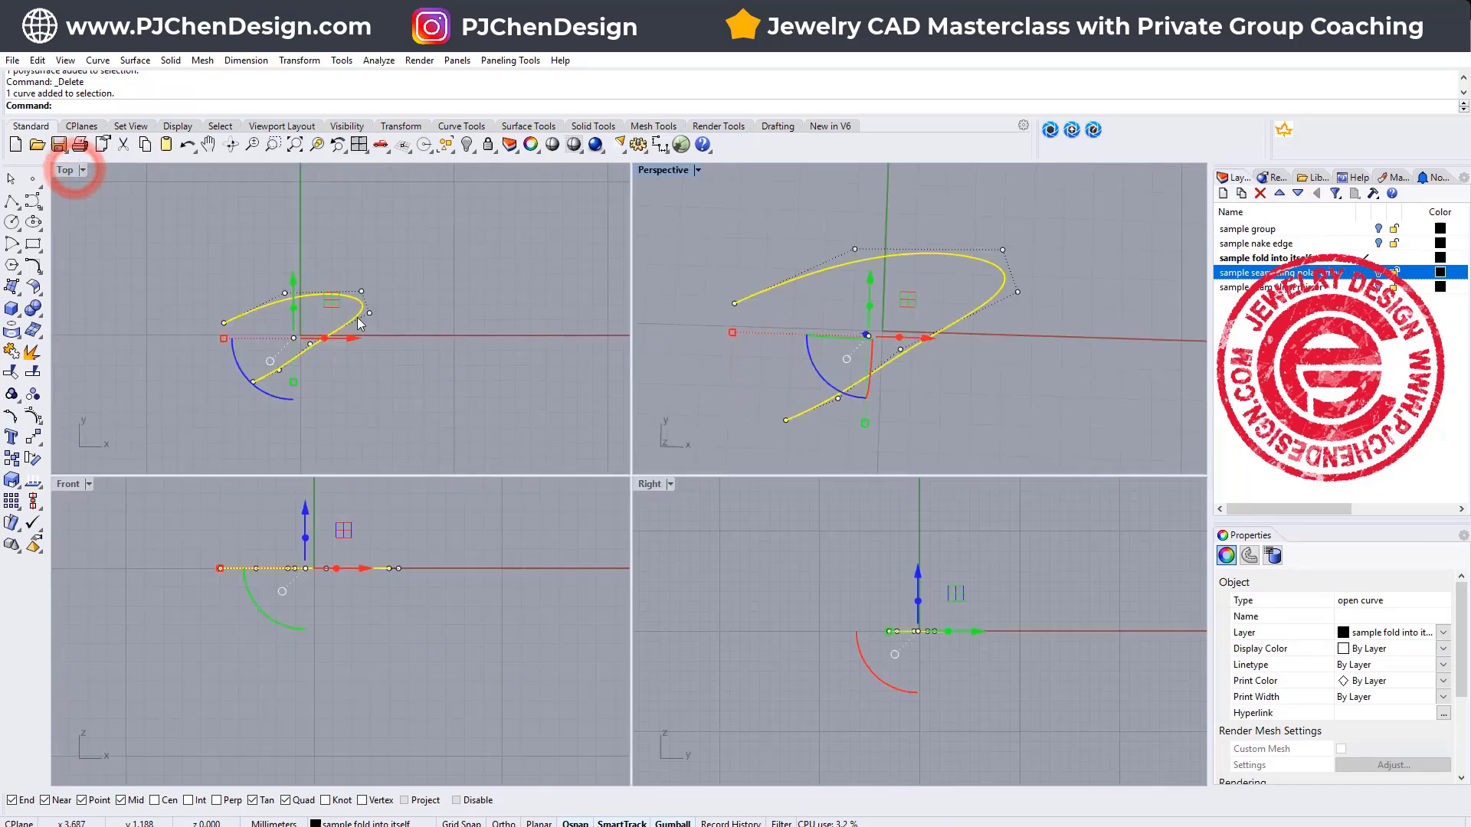
double_click(64, 171)
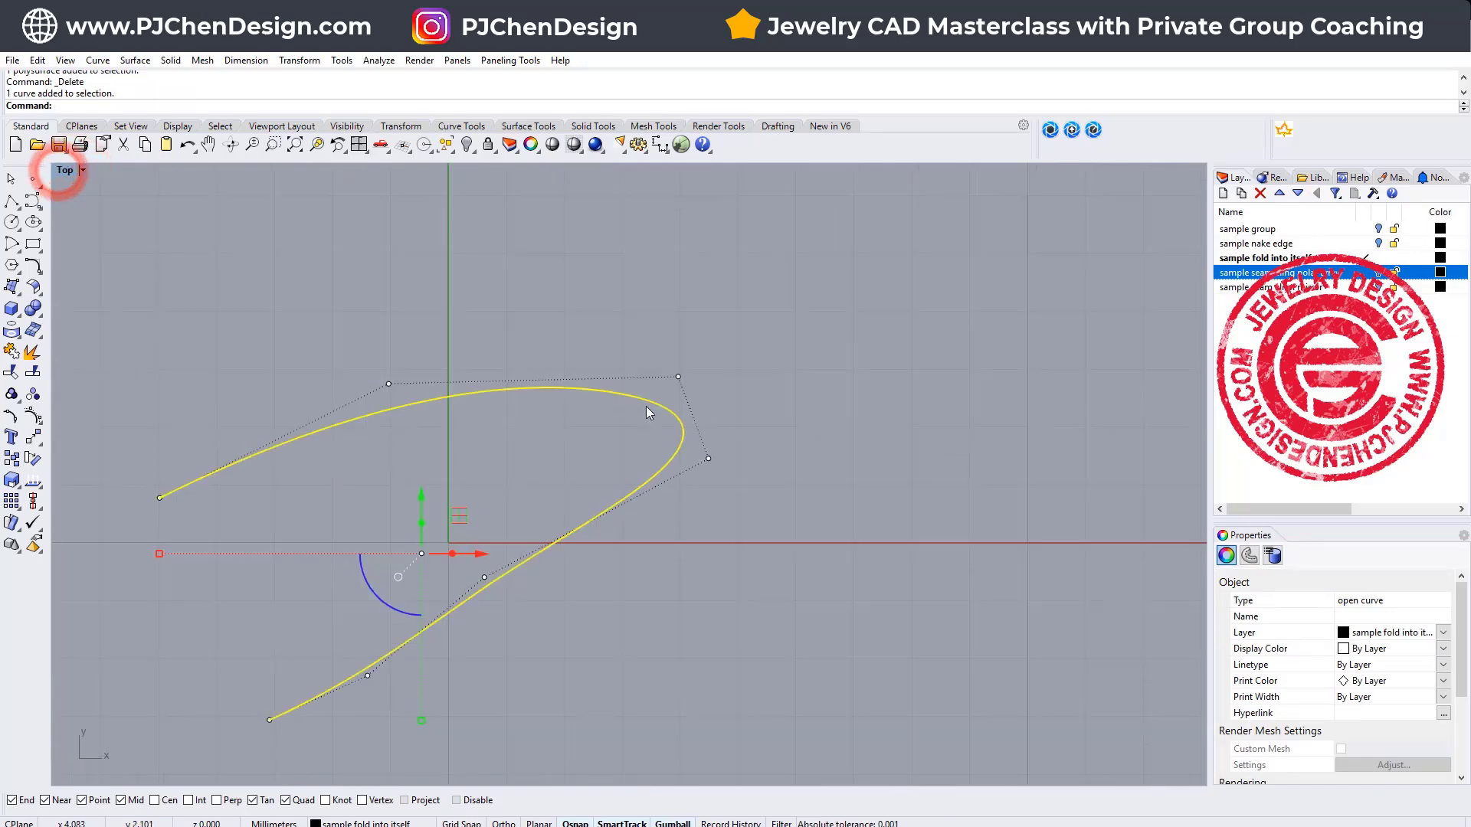
right_click_drag(661, 374, 695, 380)
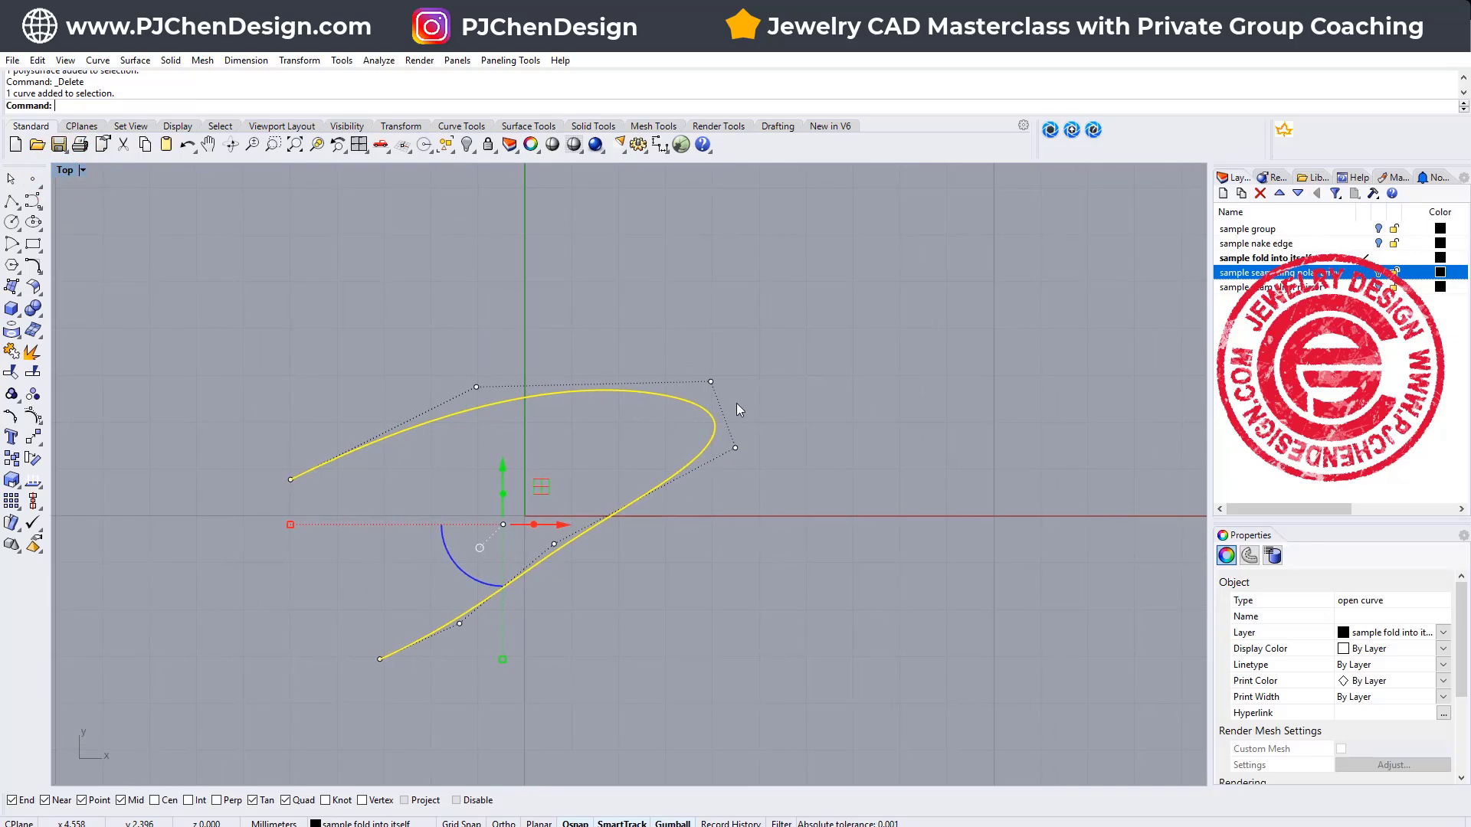
left_click(663, 146)
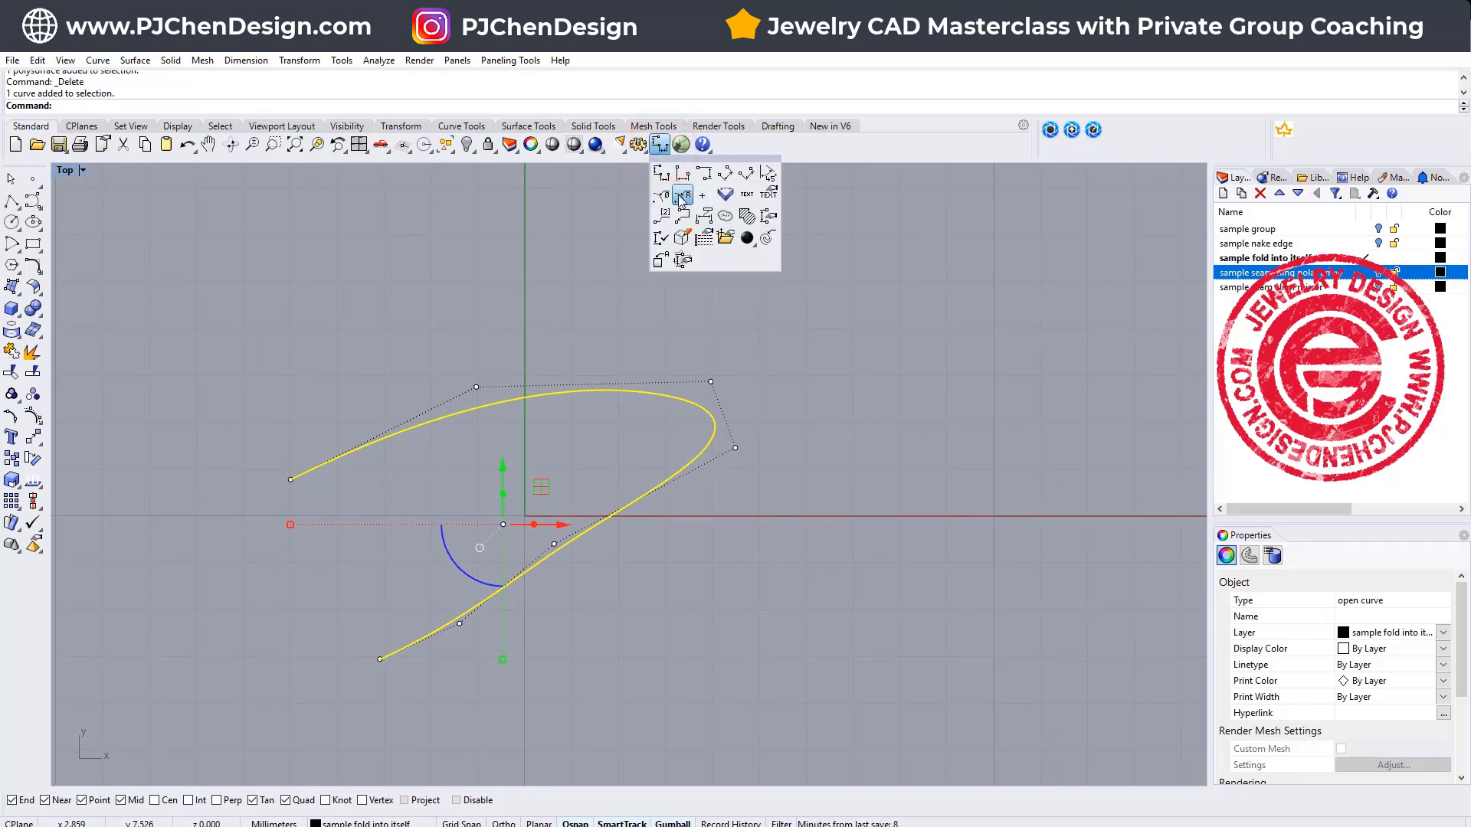
left_click(682, 193)
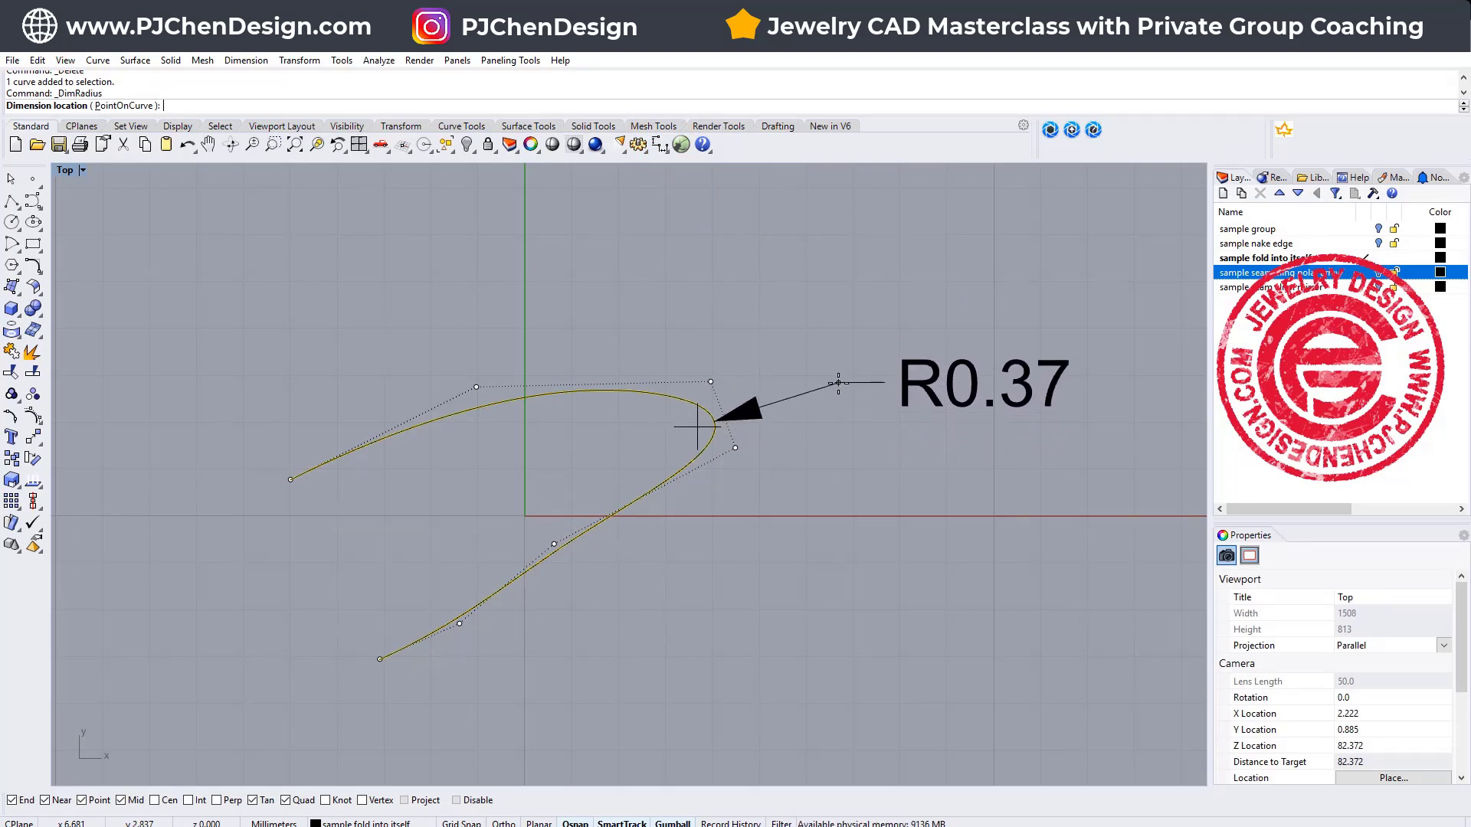
Label the R0.37 bend and build a trial pipe along the folding curve with default radii
left_click(839, 388)
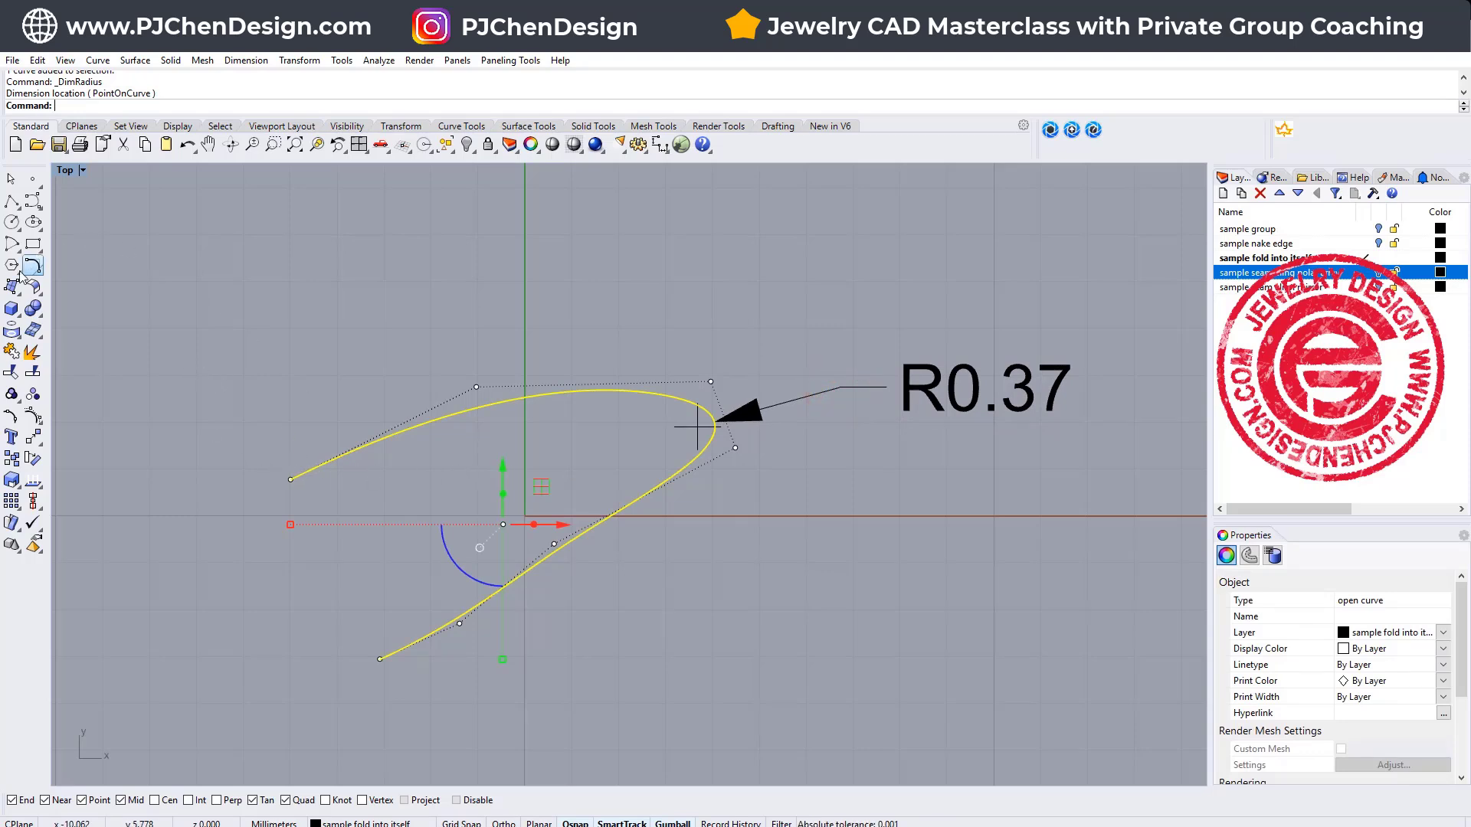
left_click_drag(12, 308, 105, 310)
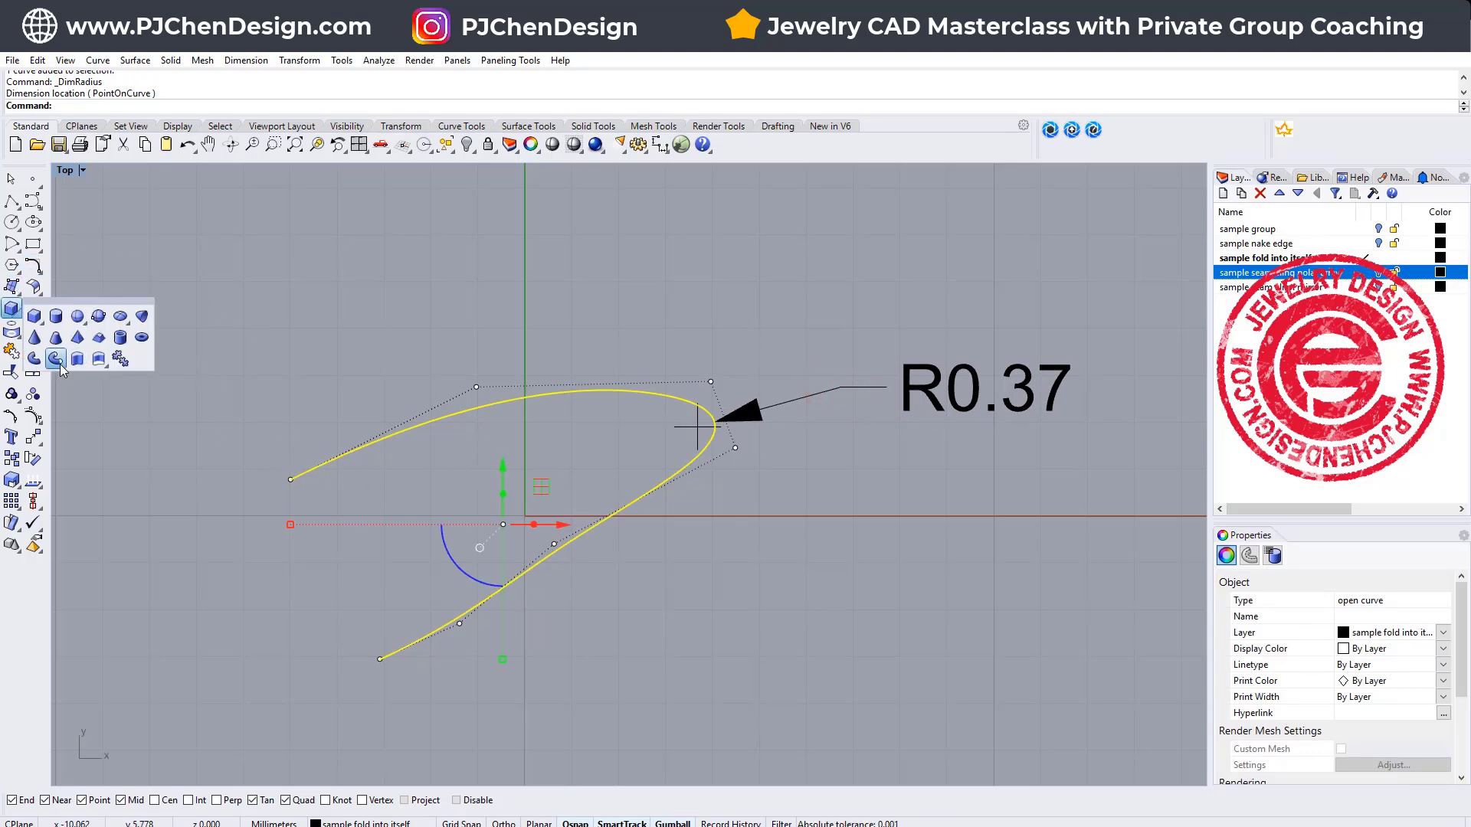
left_click(32, 351)
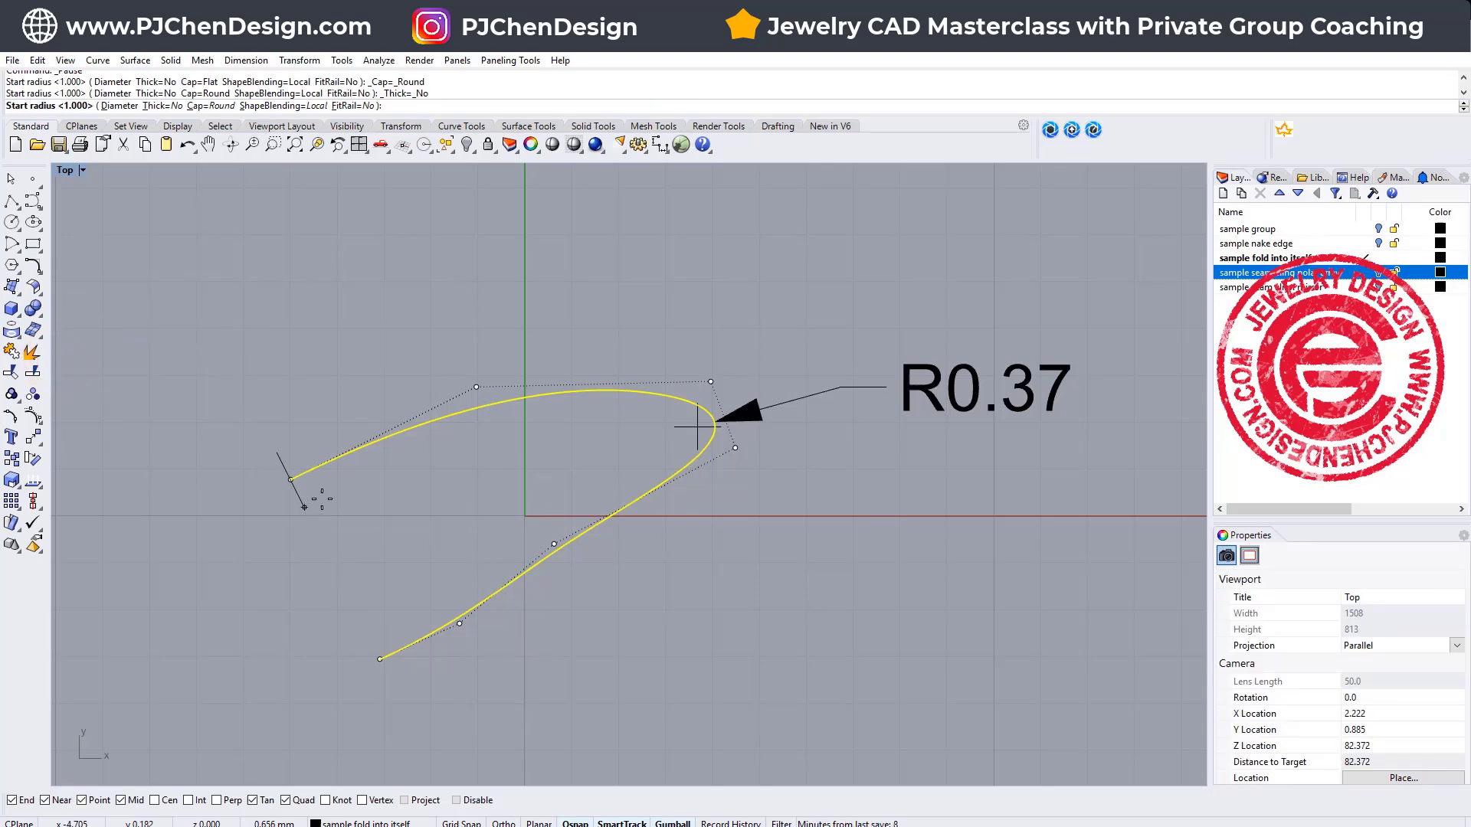
type("0")
key("Return")
key("Return")
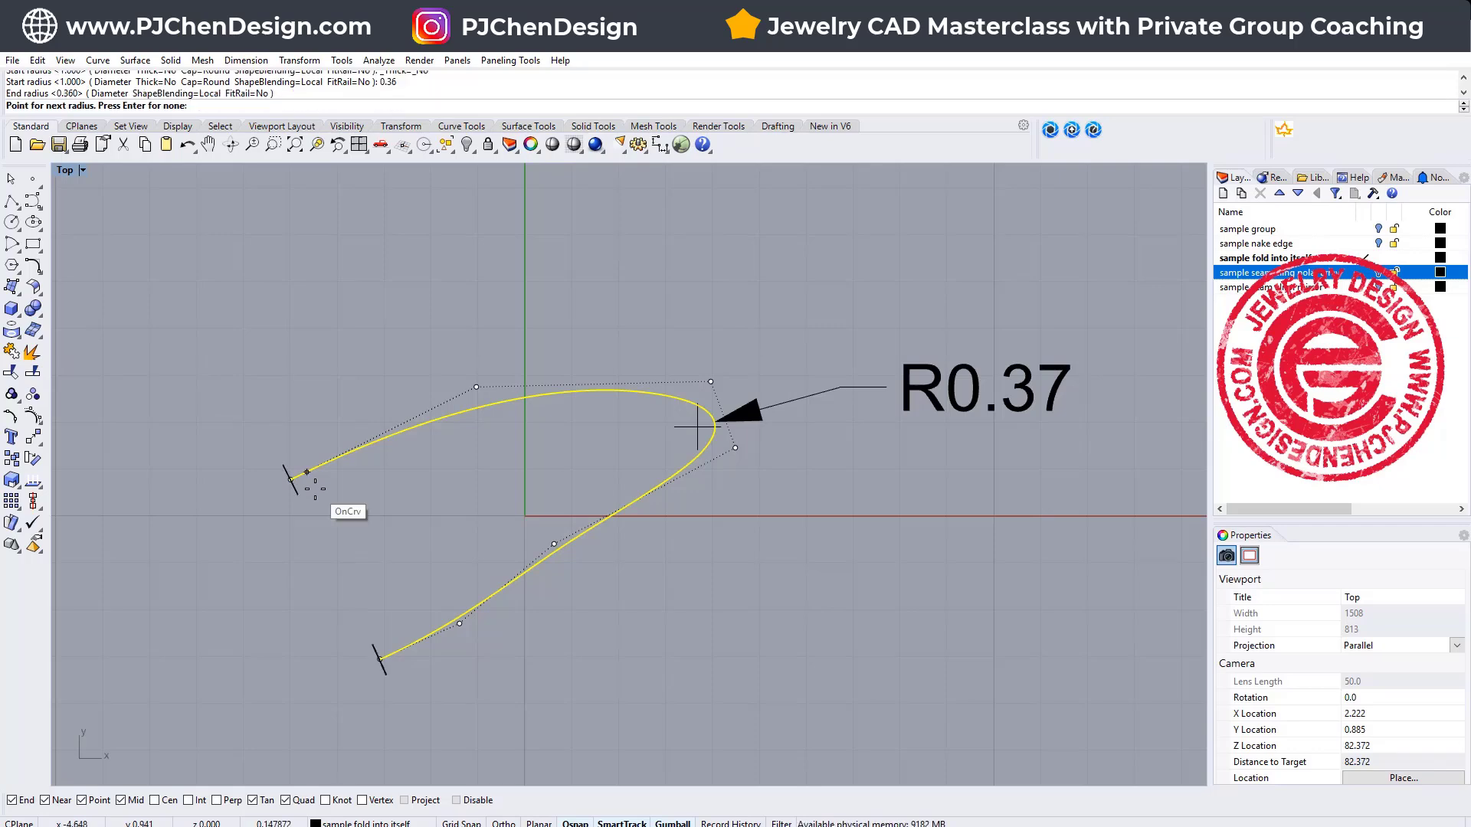
key("Return")
left_click(812, 499)
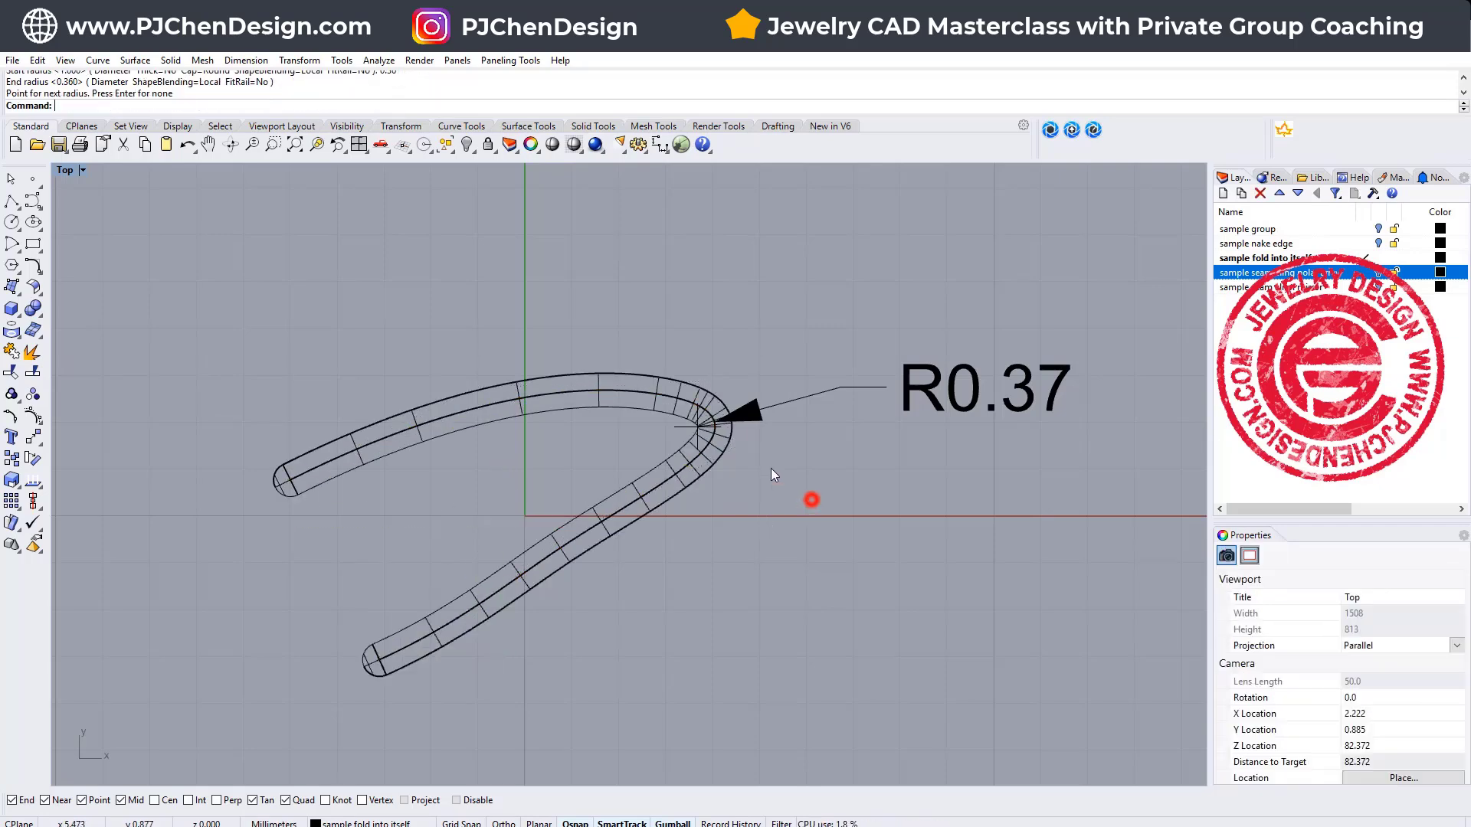
scroll(683, 419, "up", 3)
scroll(589, 351, "up", 3)
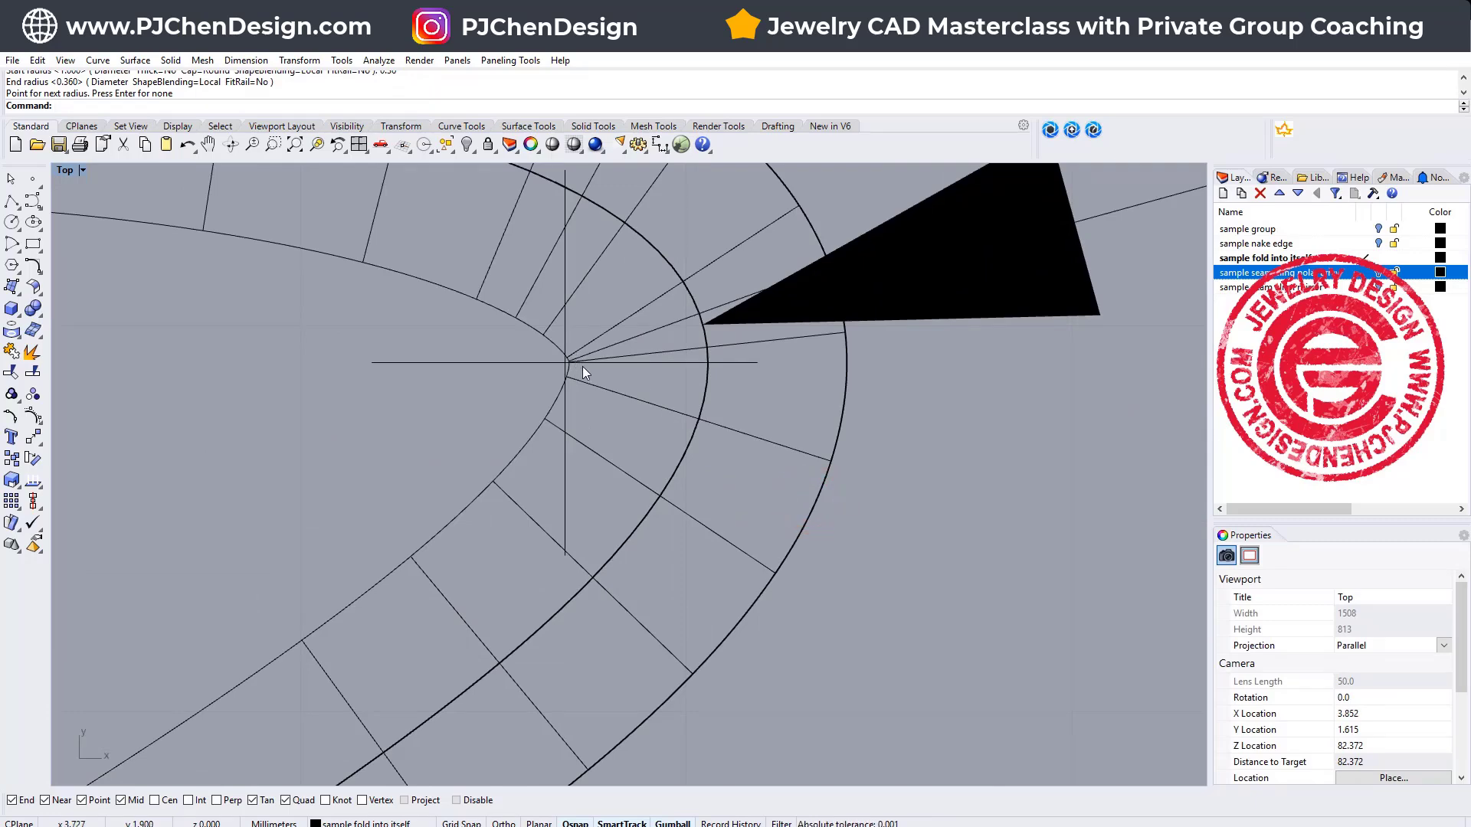
scroll(582, 367, "down", 3)
scroll(590, 379, "down", 2)
scroll(268, 371, "up", 1)
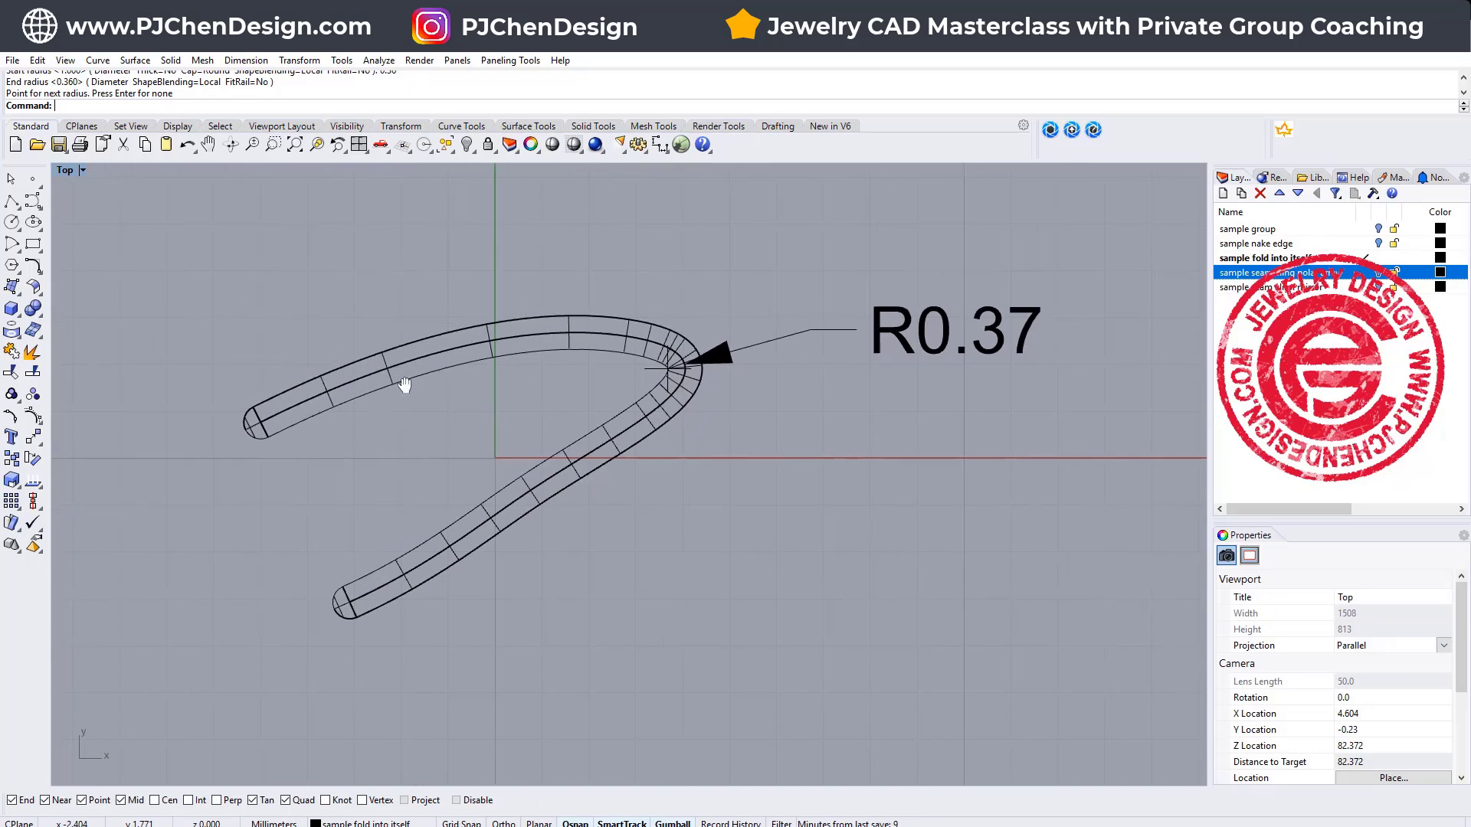
scroll(386, 387, "up", 1)
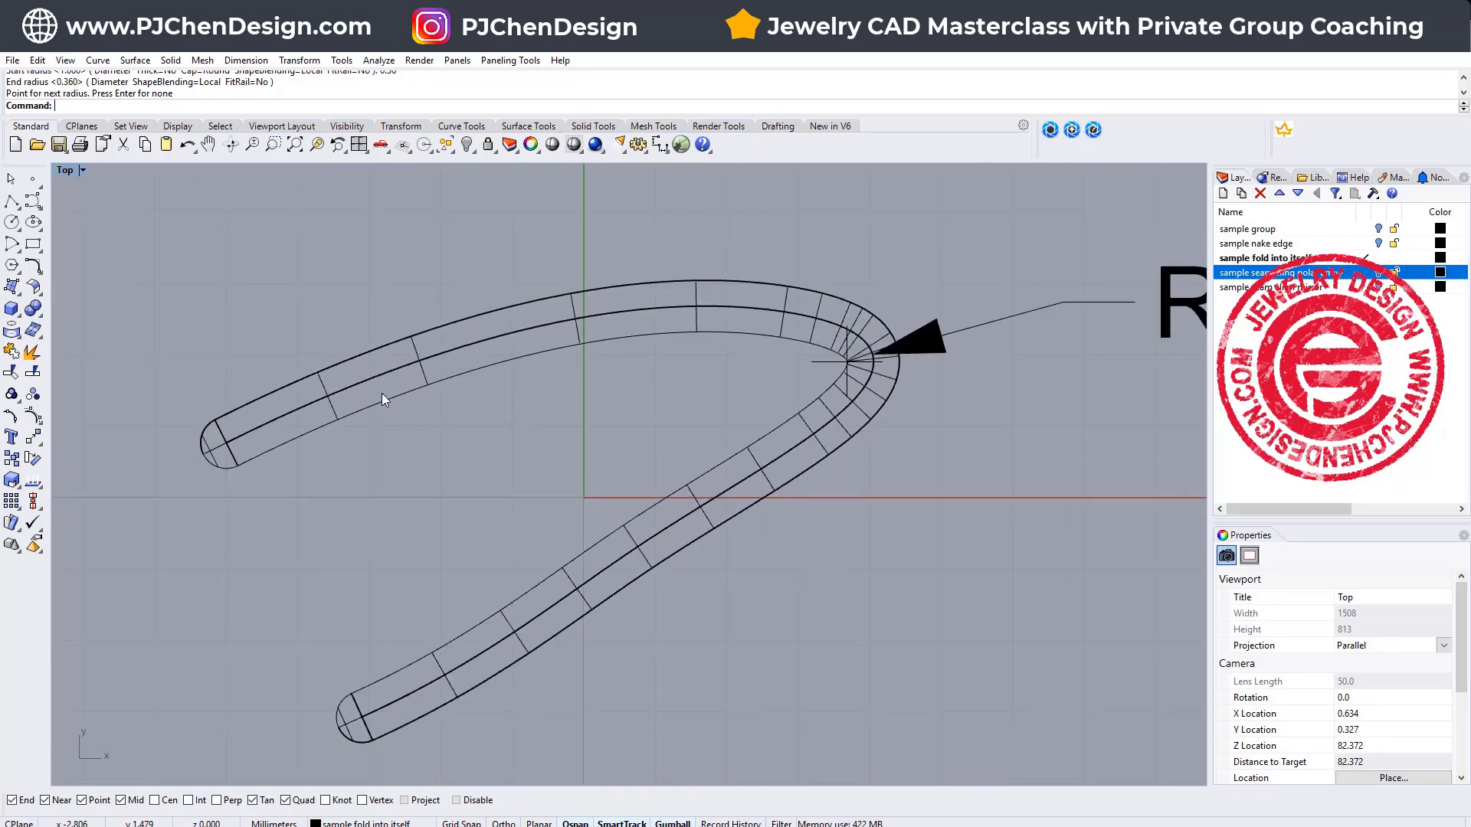
Delete the failed self-folding pipe, keeping its rail curve
left_click(380, 401)
key("Delete")
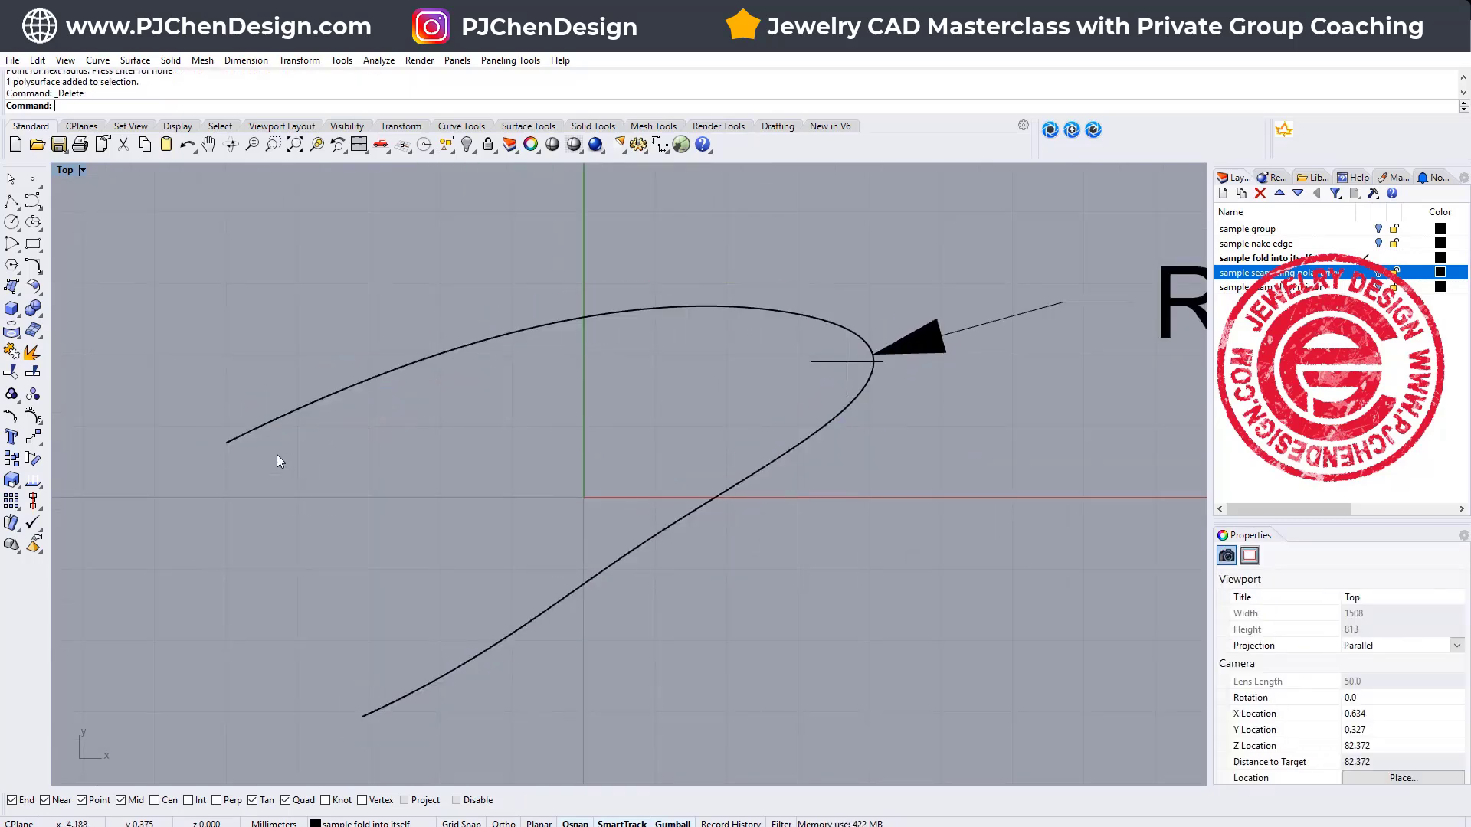
Re-pipe the rail curve with a 0.36 radius point at the tight bend so it no longer folds
left_click(261, 429)
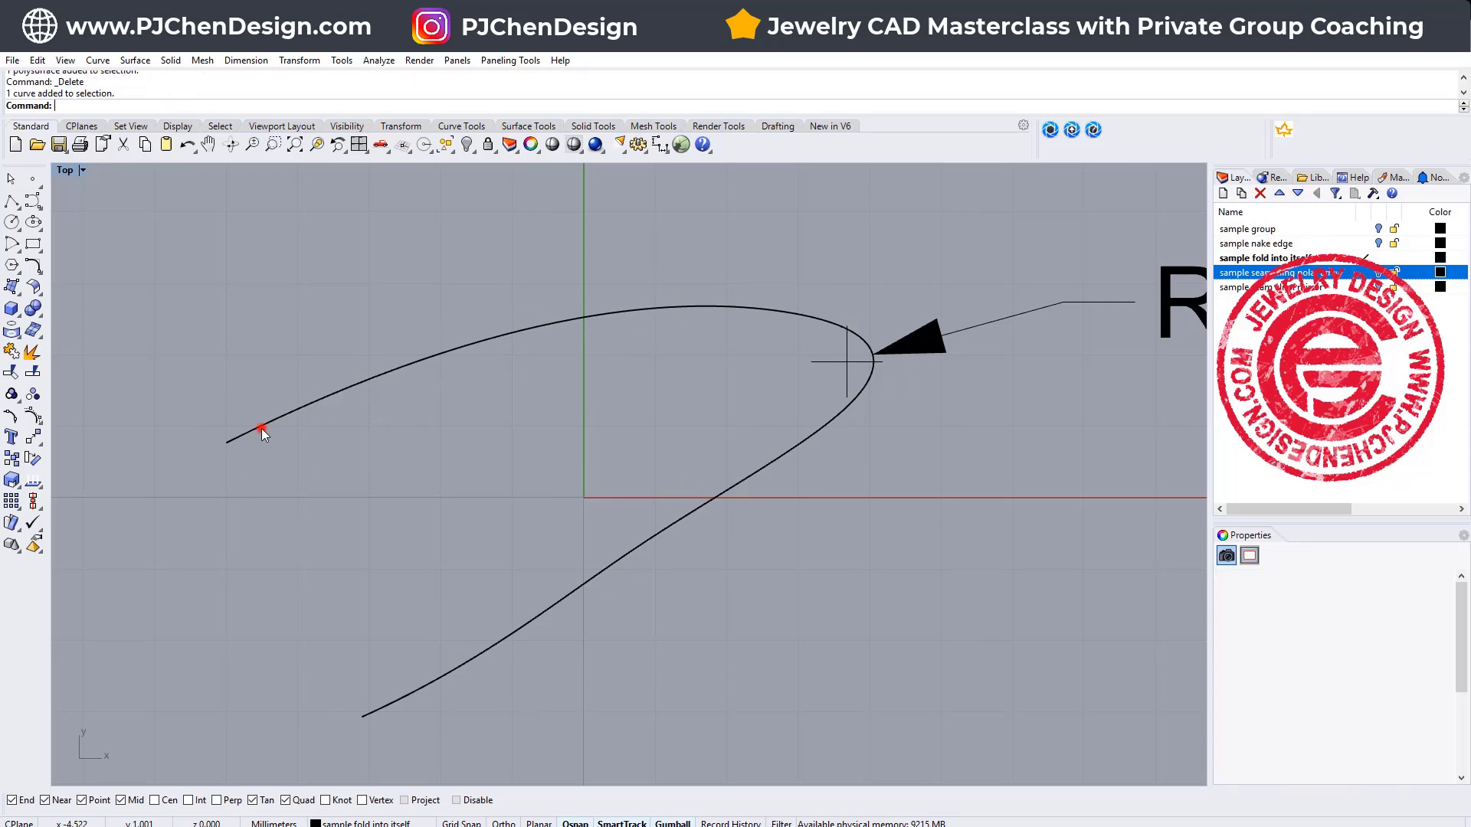
right_click(194, 297)
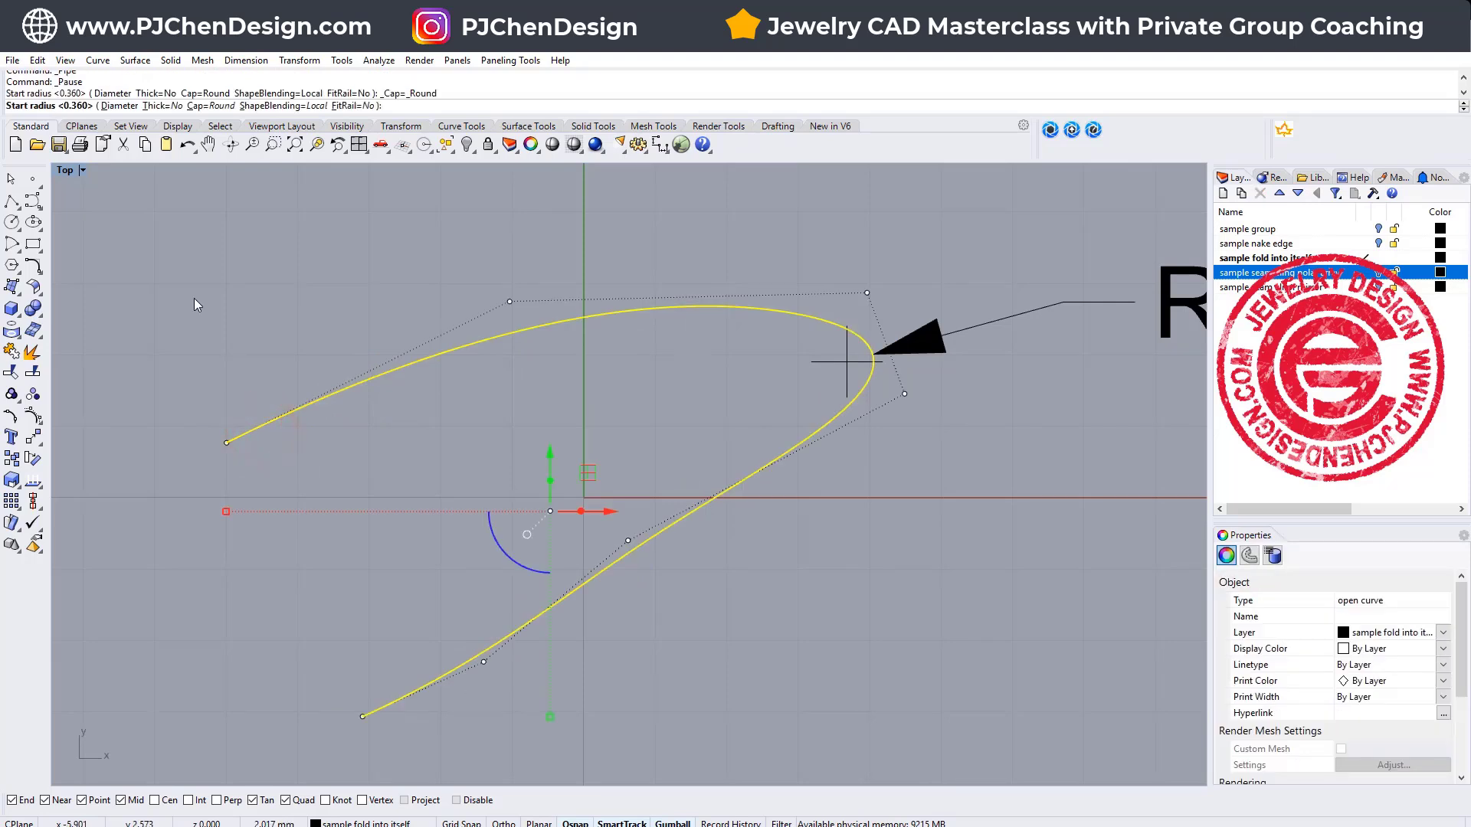
left_click(214, 379)
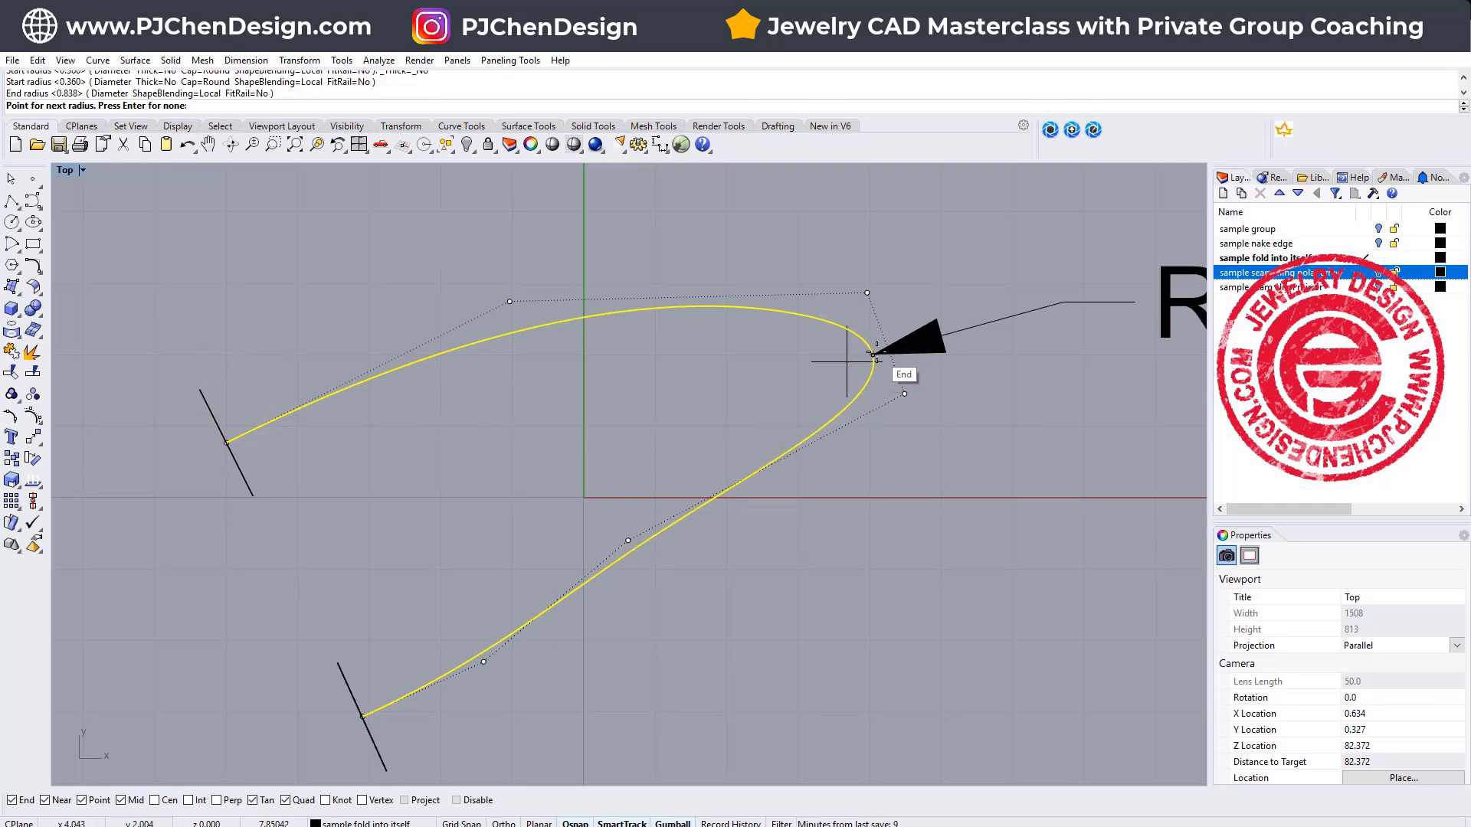
left_click(871, 354)
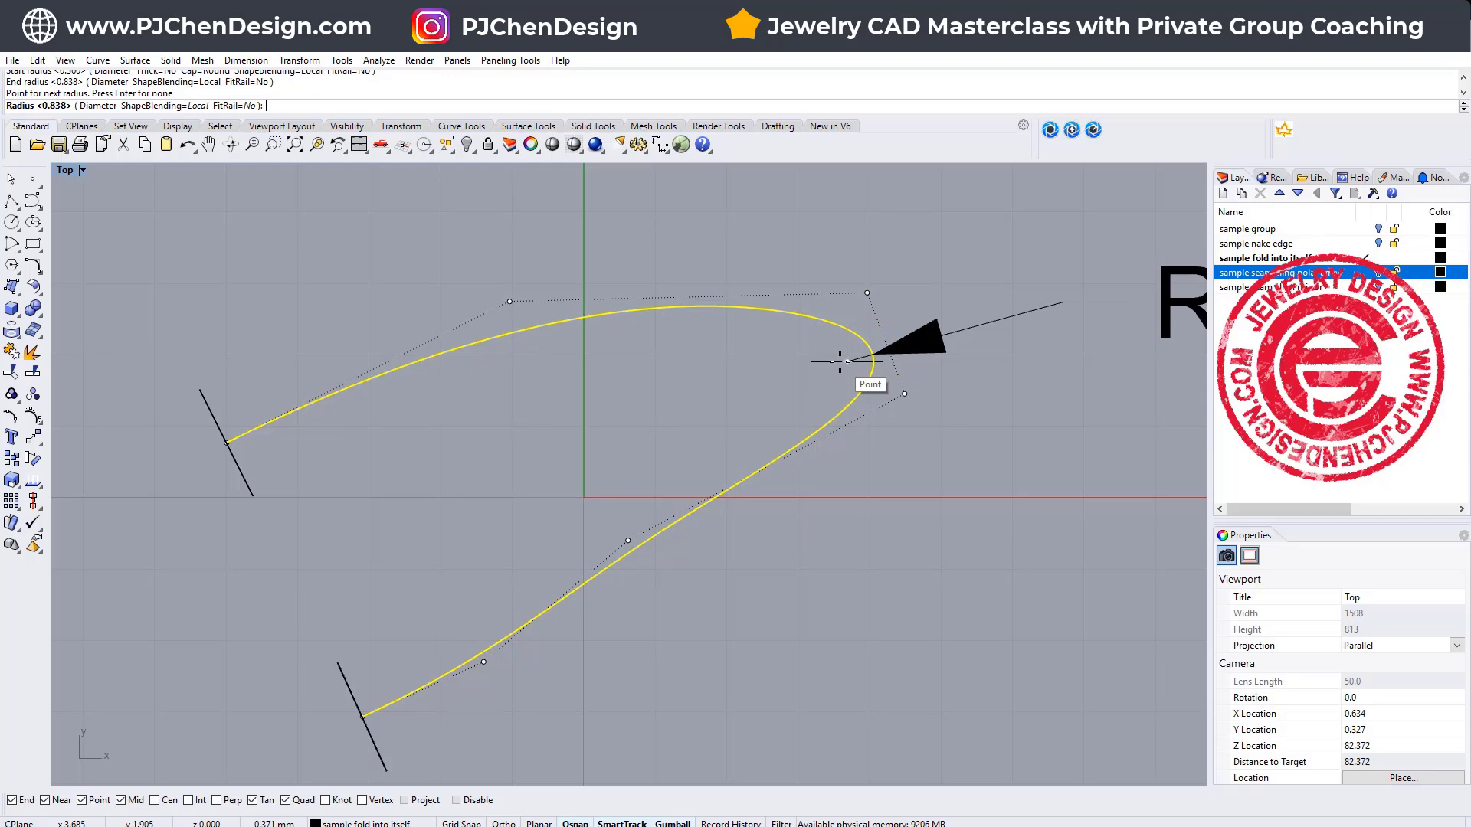
type("0.36")
key("Return")
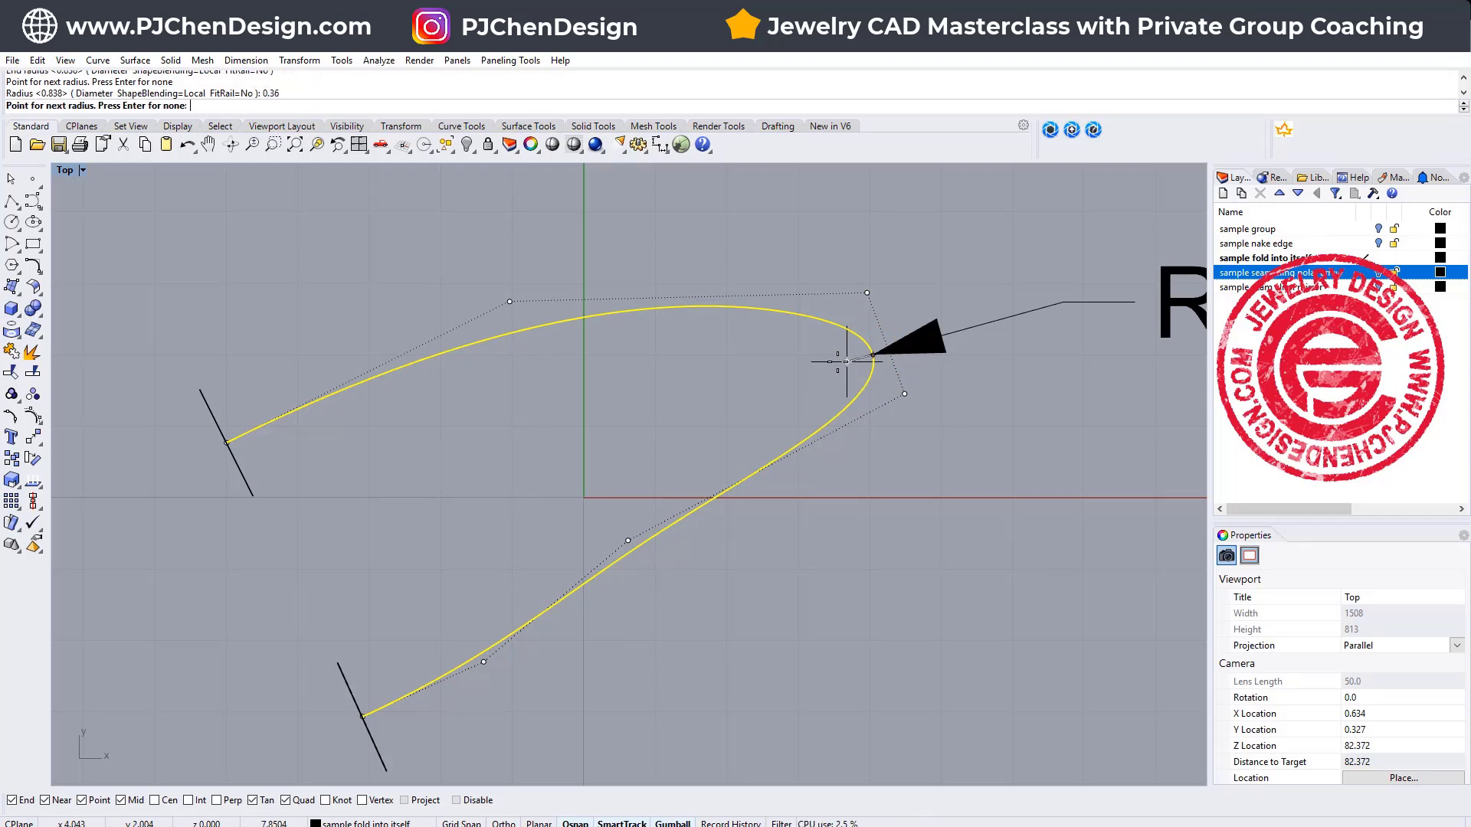
key("Return")
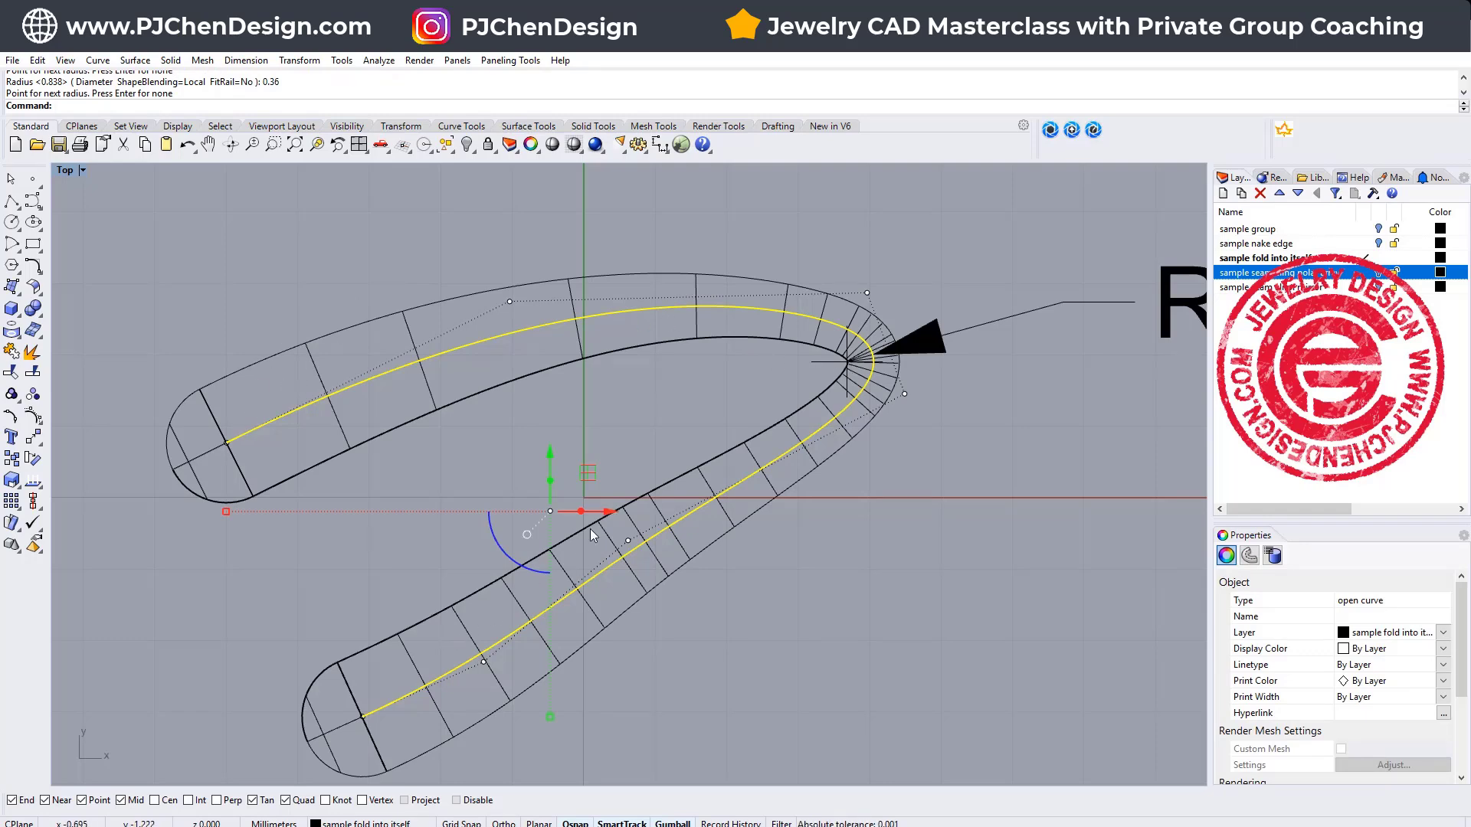
scroll(592, 535, "down", 3)
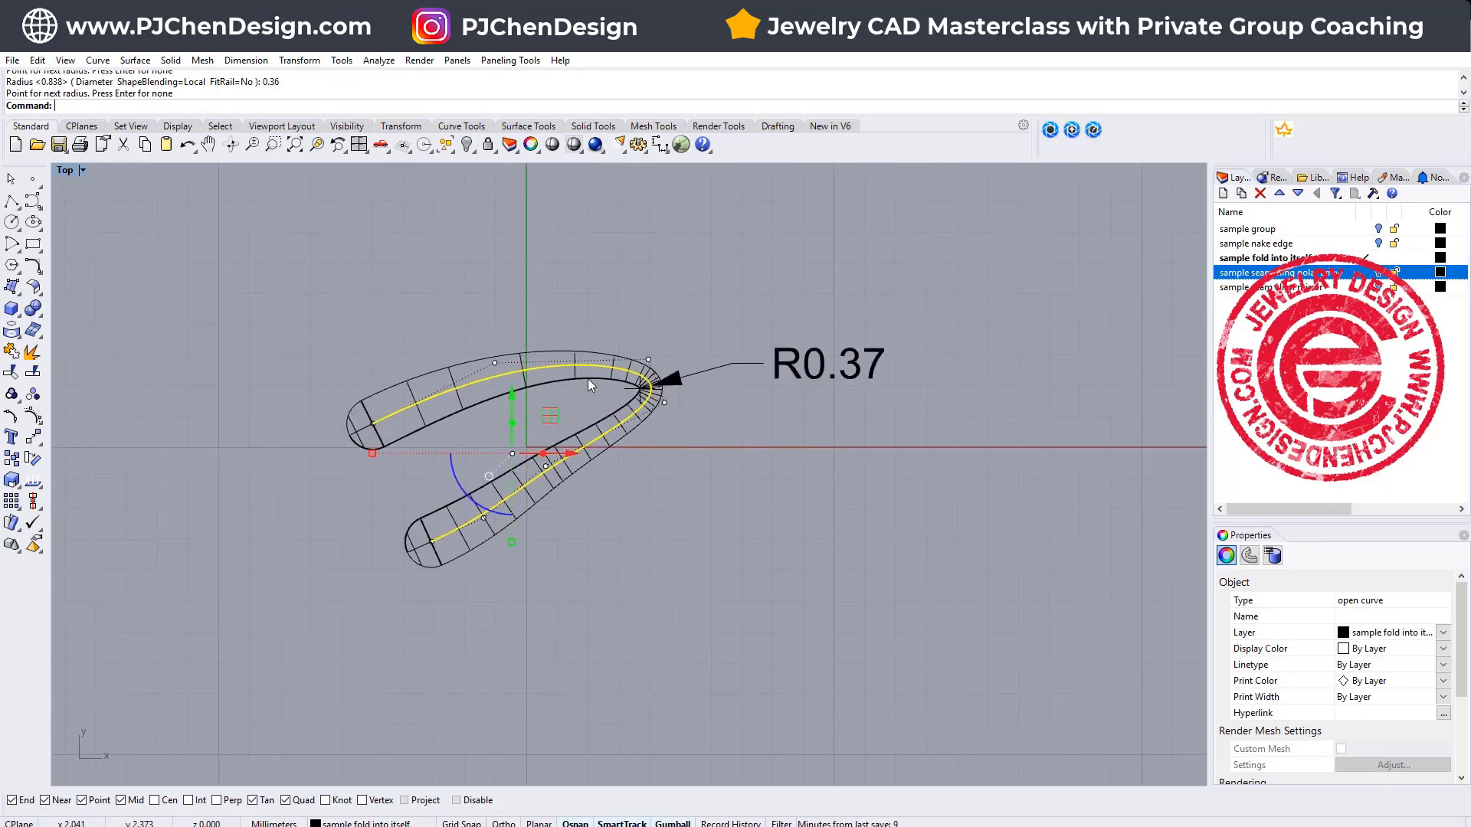
left_click(633, 294)
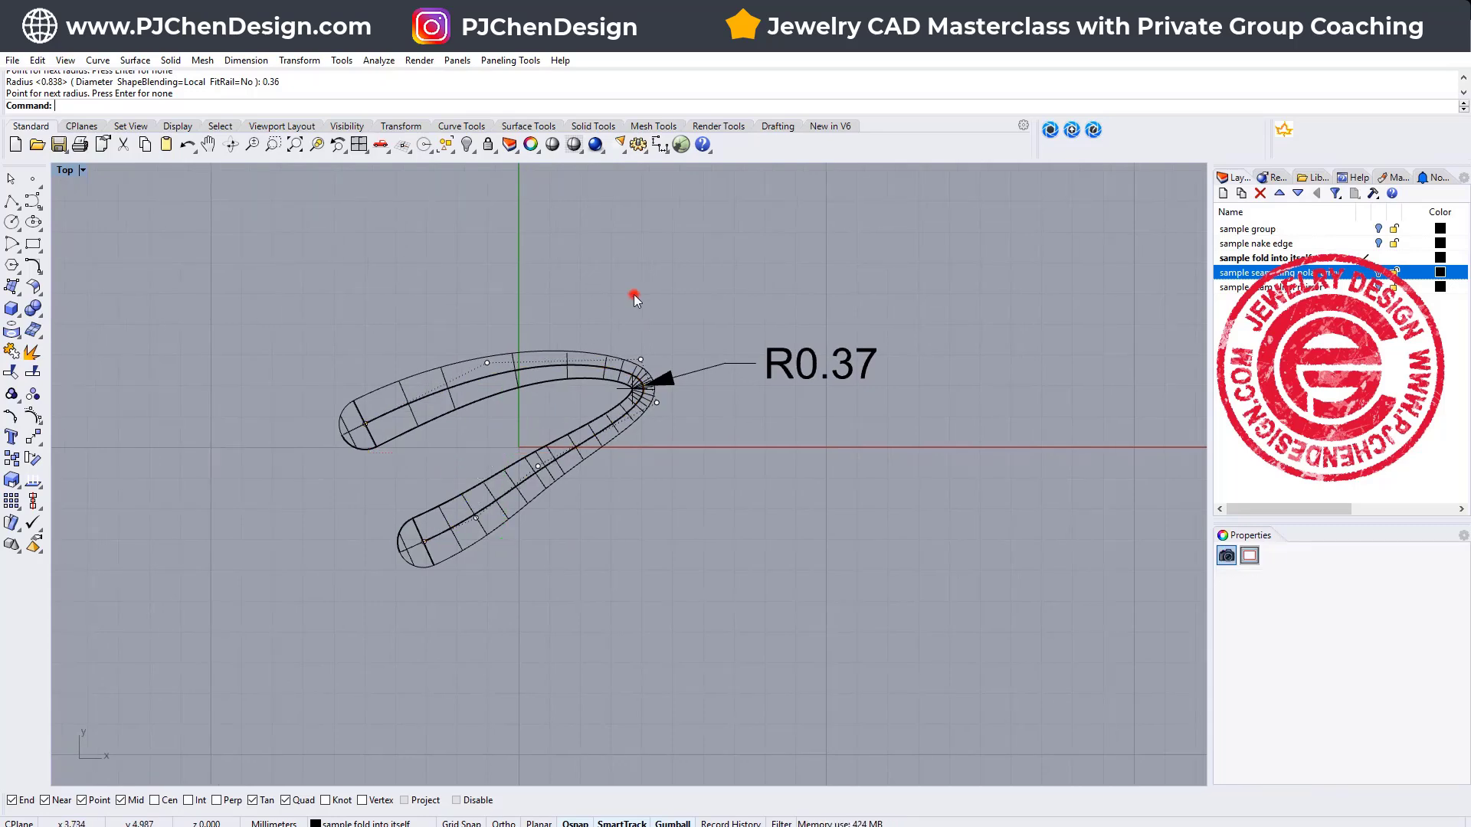
scroll(640, 293, "down", 2)
scroll(639, 360, "up", 1)
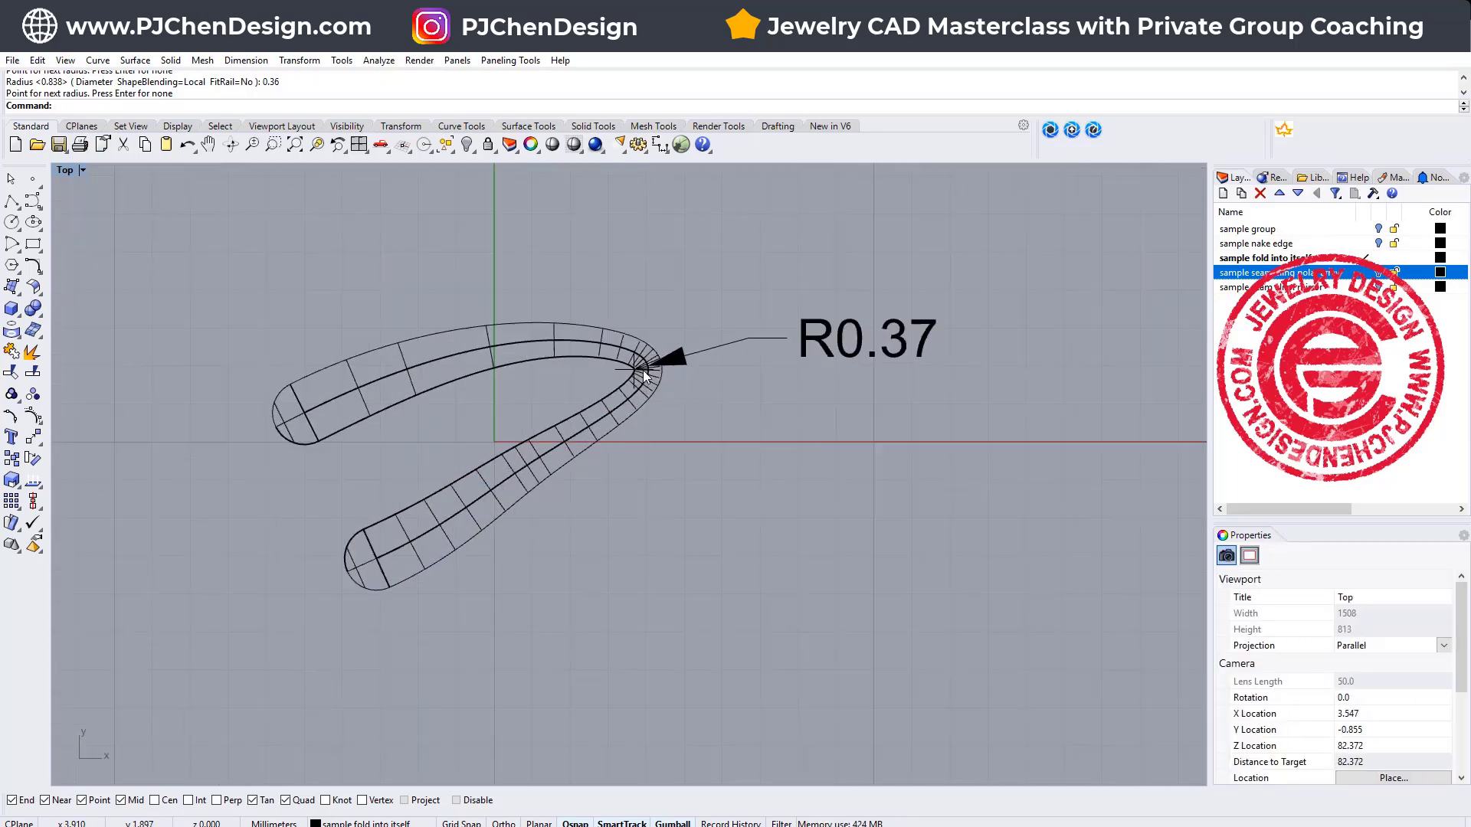
scroll(642, 370, "up", 2)
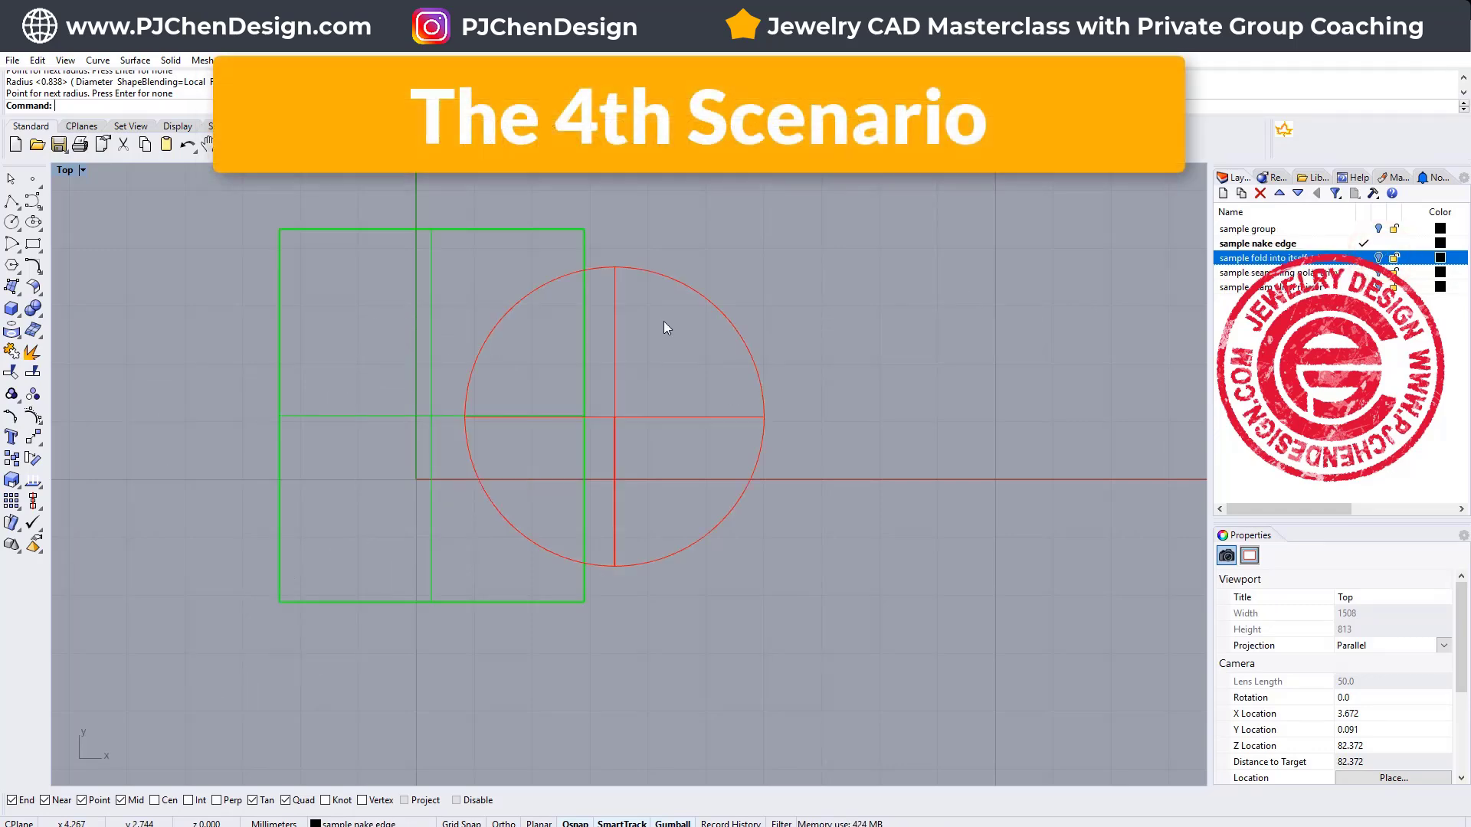
scroll(662, 327, "down", 3)
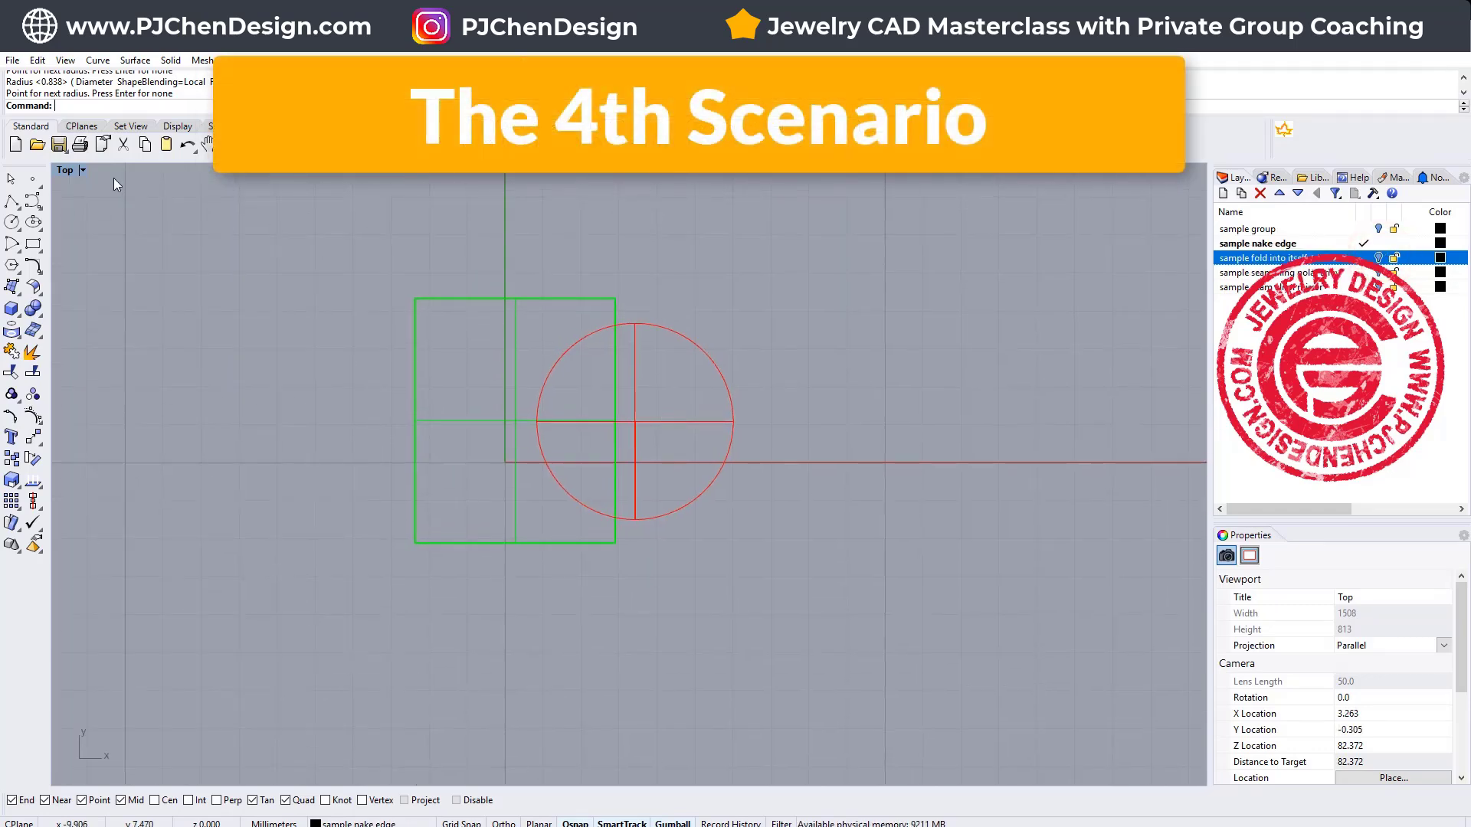
Maximize the Perspective view and check the red sphere's object type
double_click(66, 169)
double_click(658, 170)
mouse_move(622, 204)
right_mouse_down()
mouse_move(616, 408)
mouse_move(599, 409)
mouse_move(724, 379)
right_mouse_up()
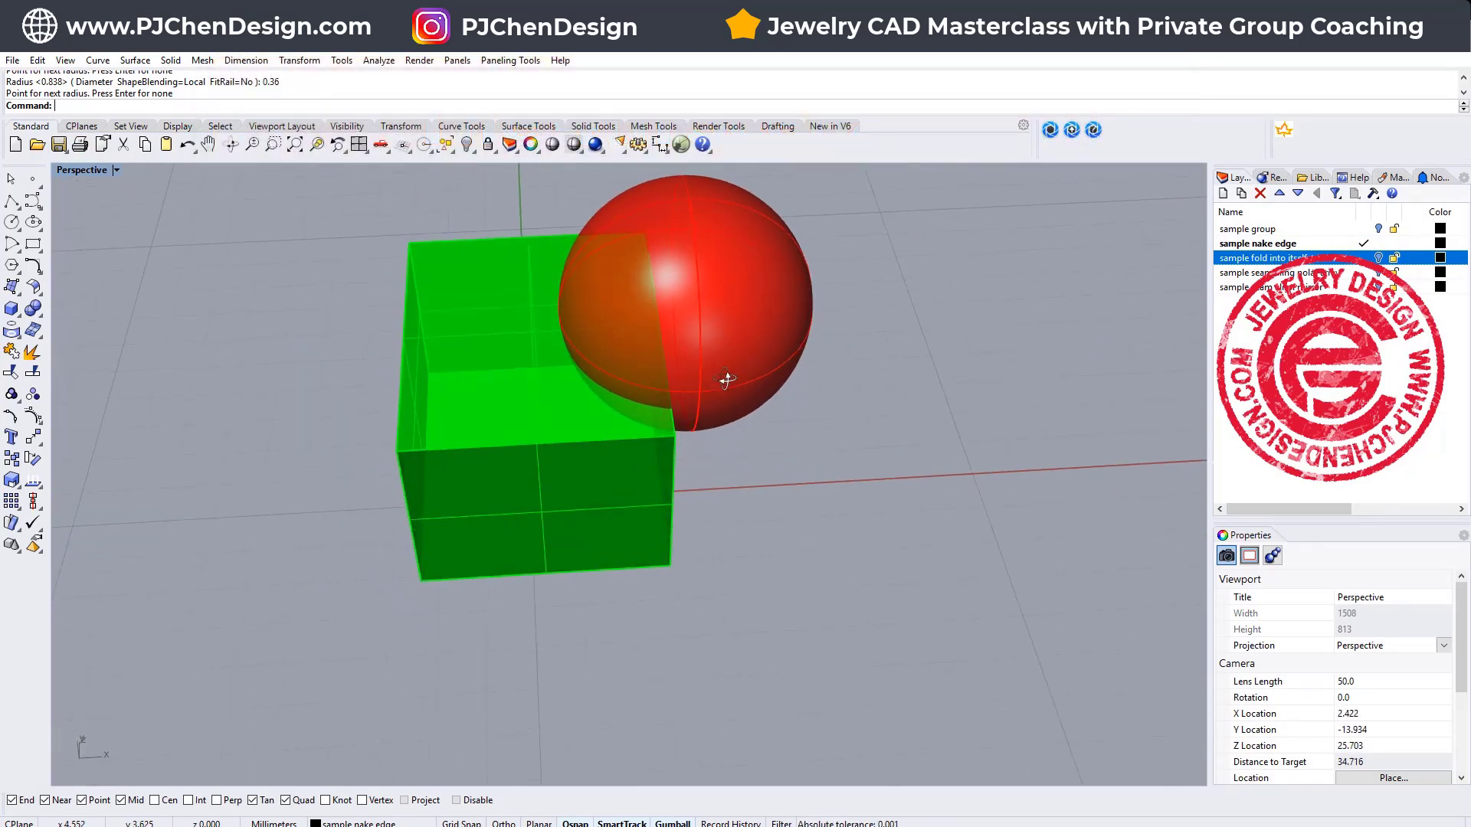
left_click(724, 385)
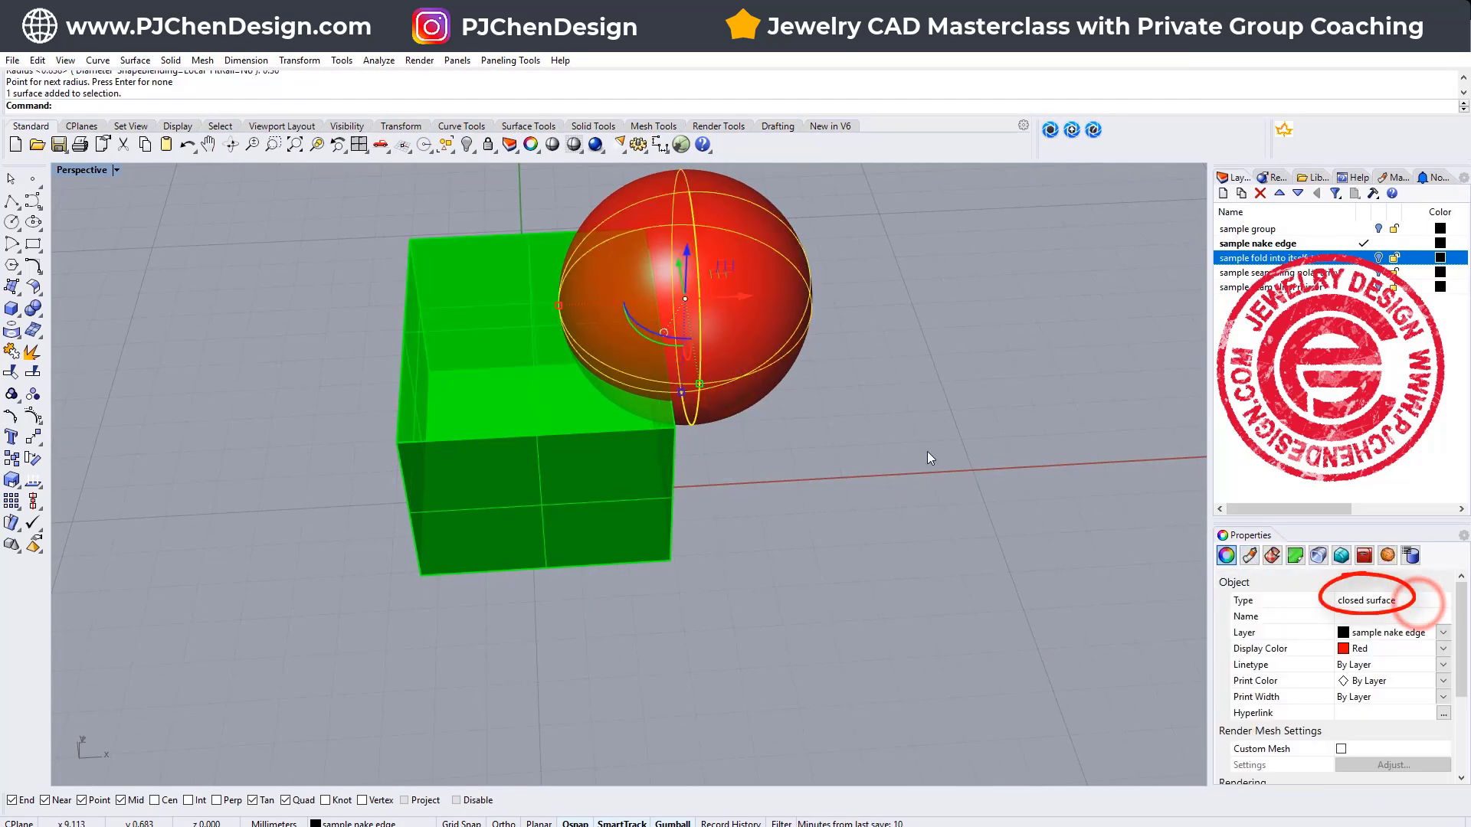
Group the sphere with the green box (Ctrl+G) and verify they select as one group
key("ctrl+a")
key("ctrl+g")
left_click(277, 385)
left_click(502, 424)
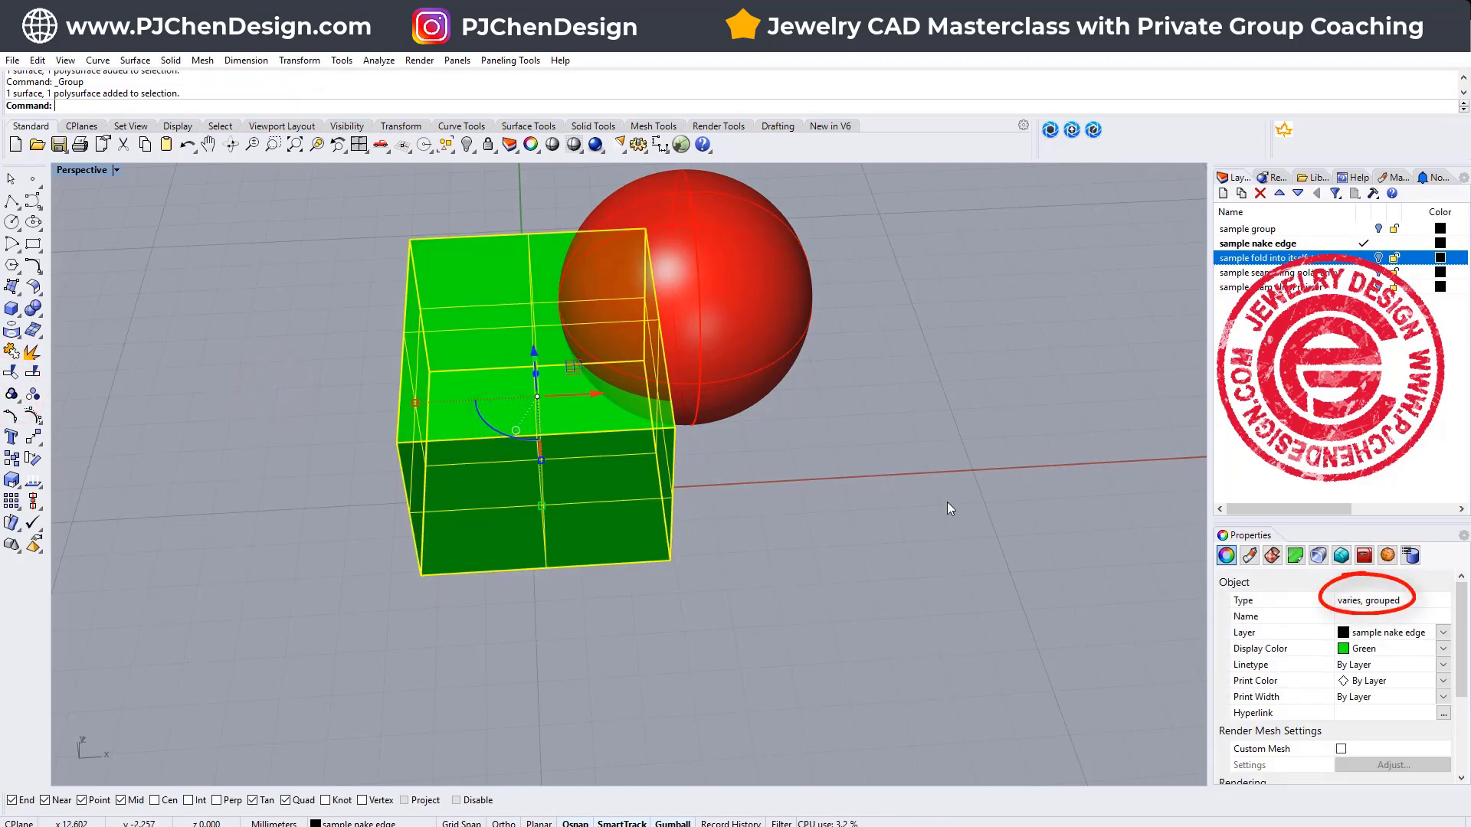
left_click(844, 479)
right_click_drag(843, 480, 706, 440)
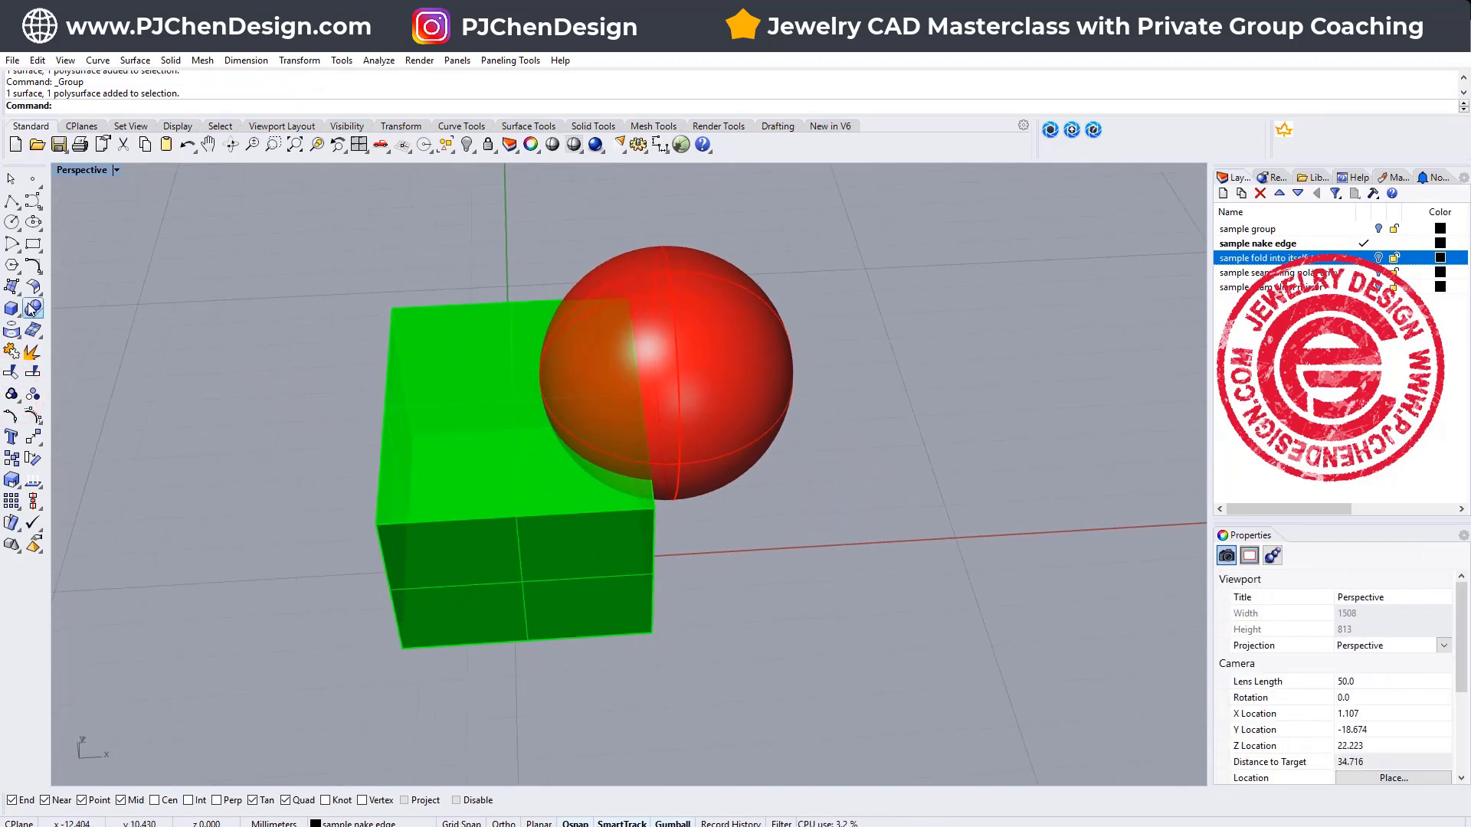
left_click(33, 308)
Run a trial Boolean union of box and sphere, inspect the result, then undo it
left_click(54, 311)
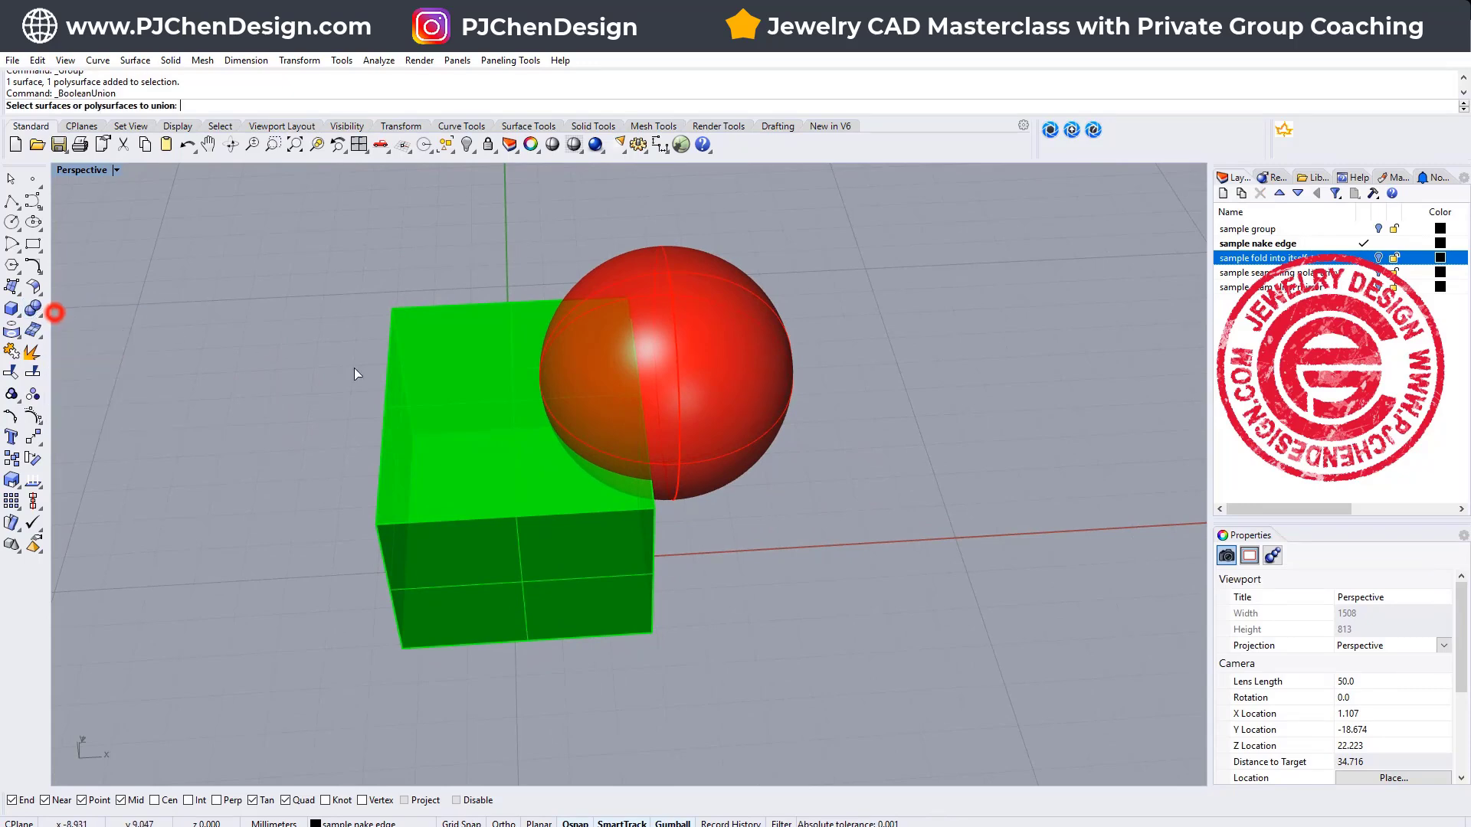
left_click(451, 414)
left_click(730, 386)
key("Return")
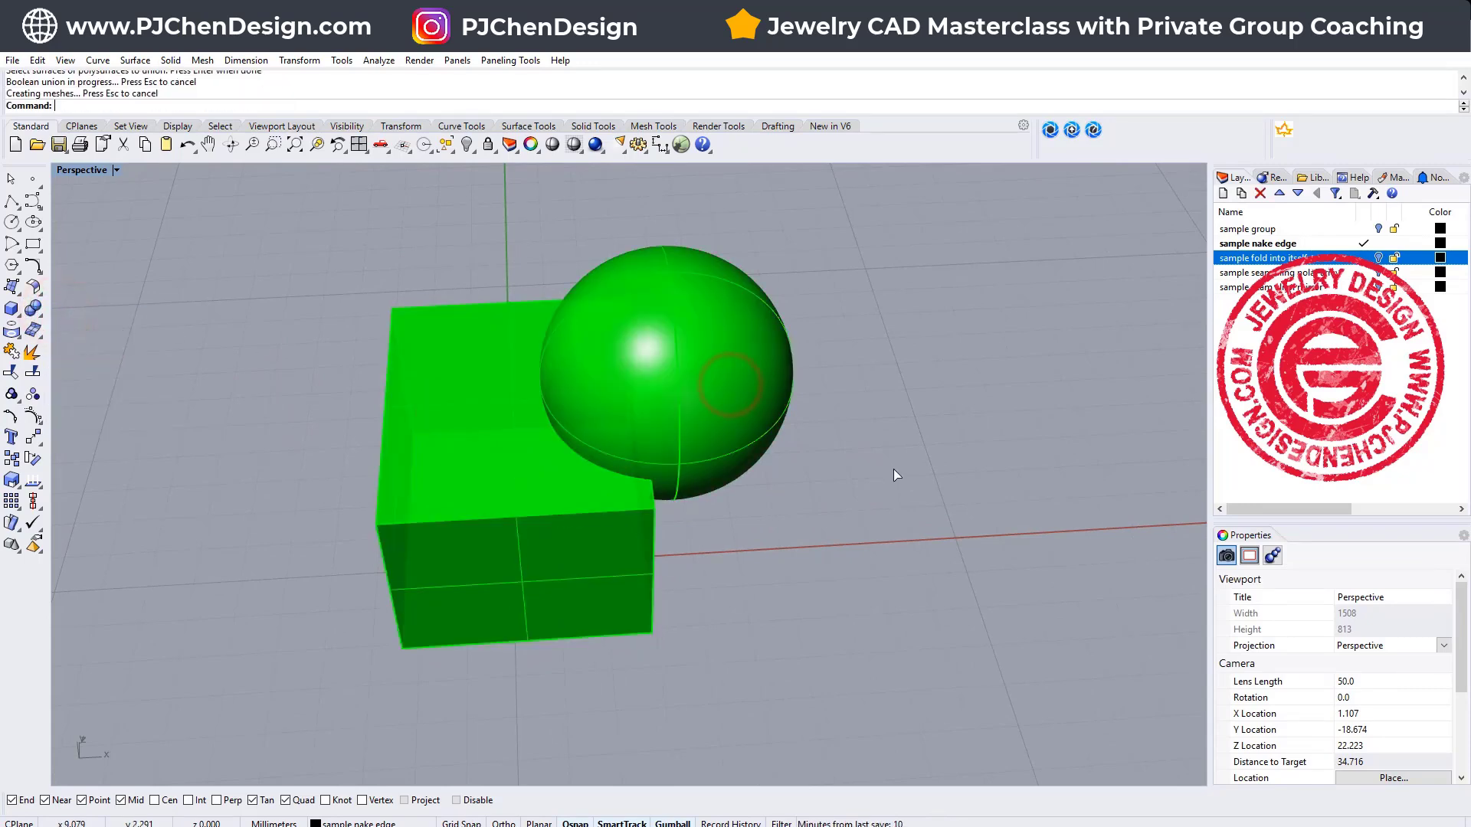
left_click(704, 411)
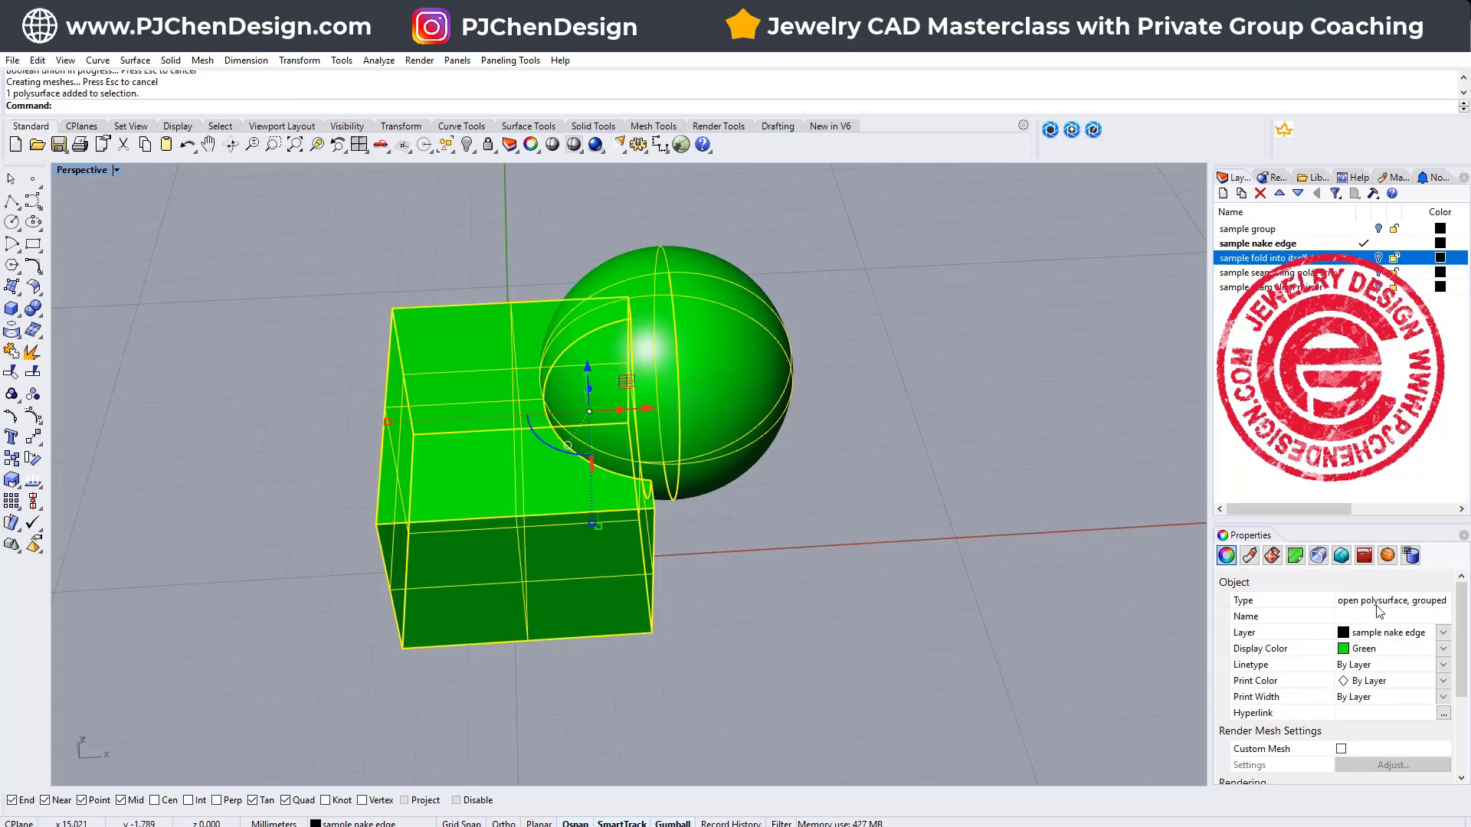
key("ctrl+z")
Ungroup the box and sphere back into separate objects
left_click(885, 394)
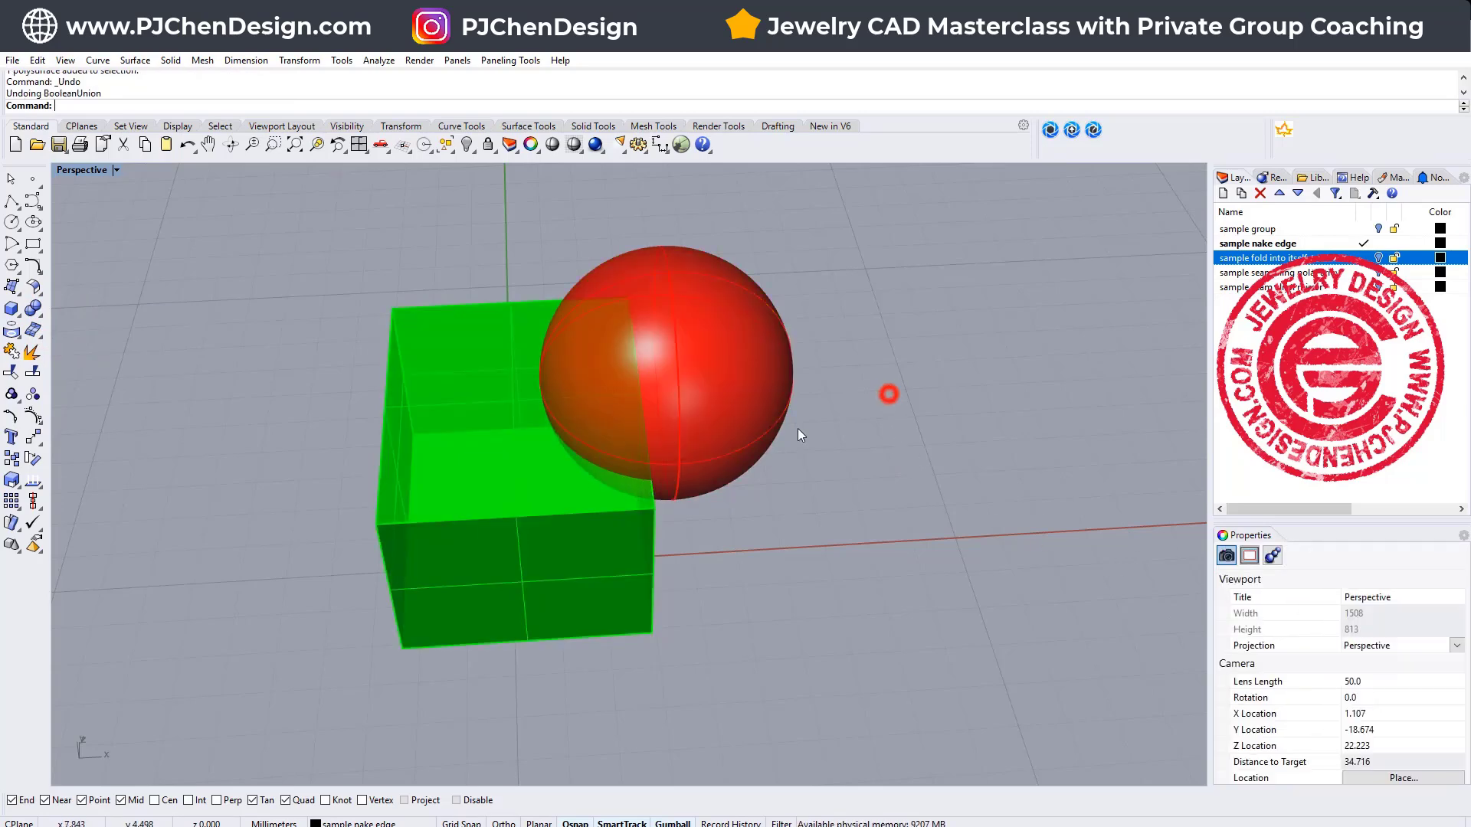
right_click_drag(886, 394, 805, 416)
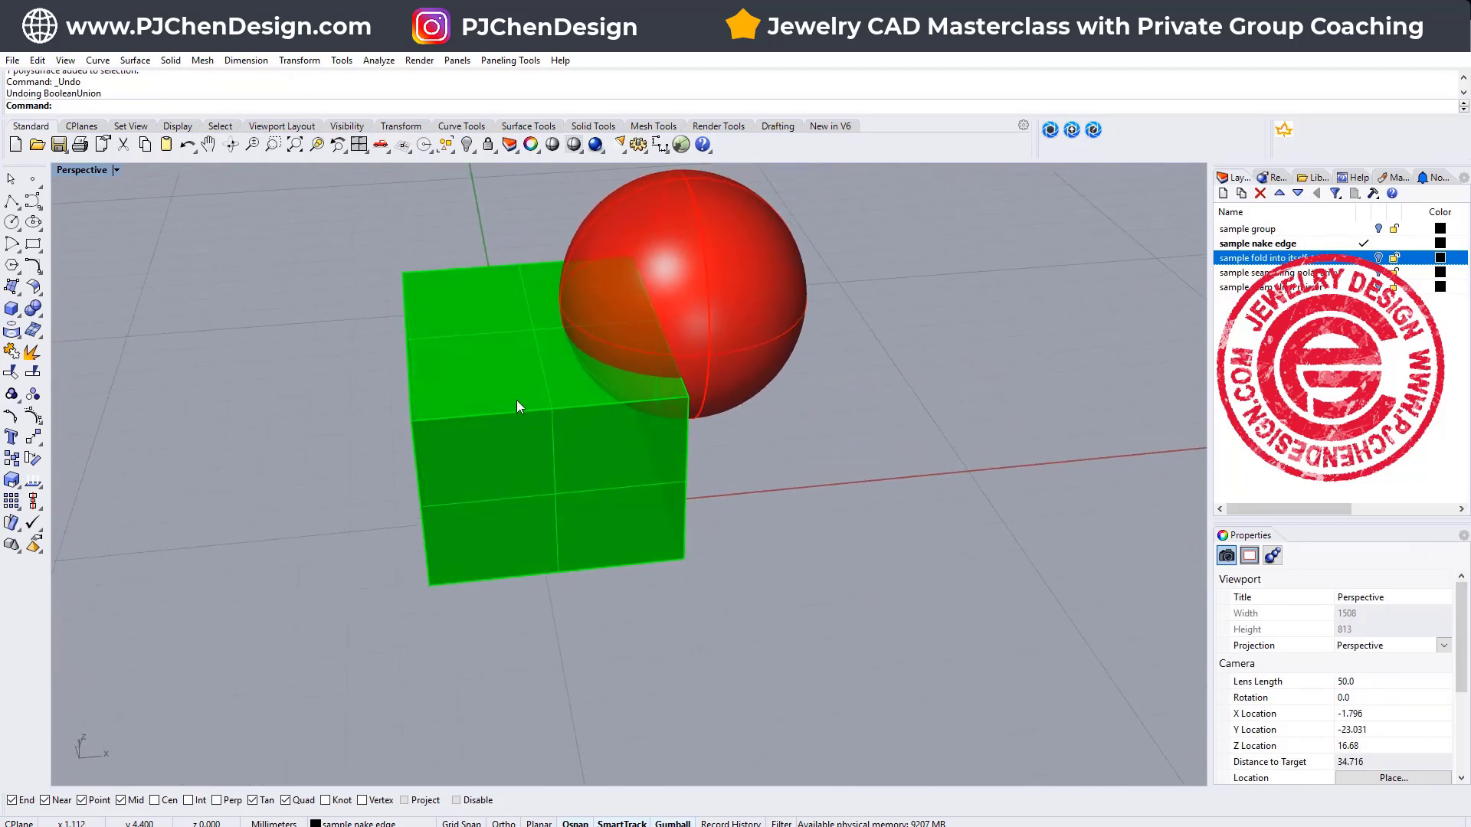
left_click(484, 392)
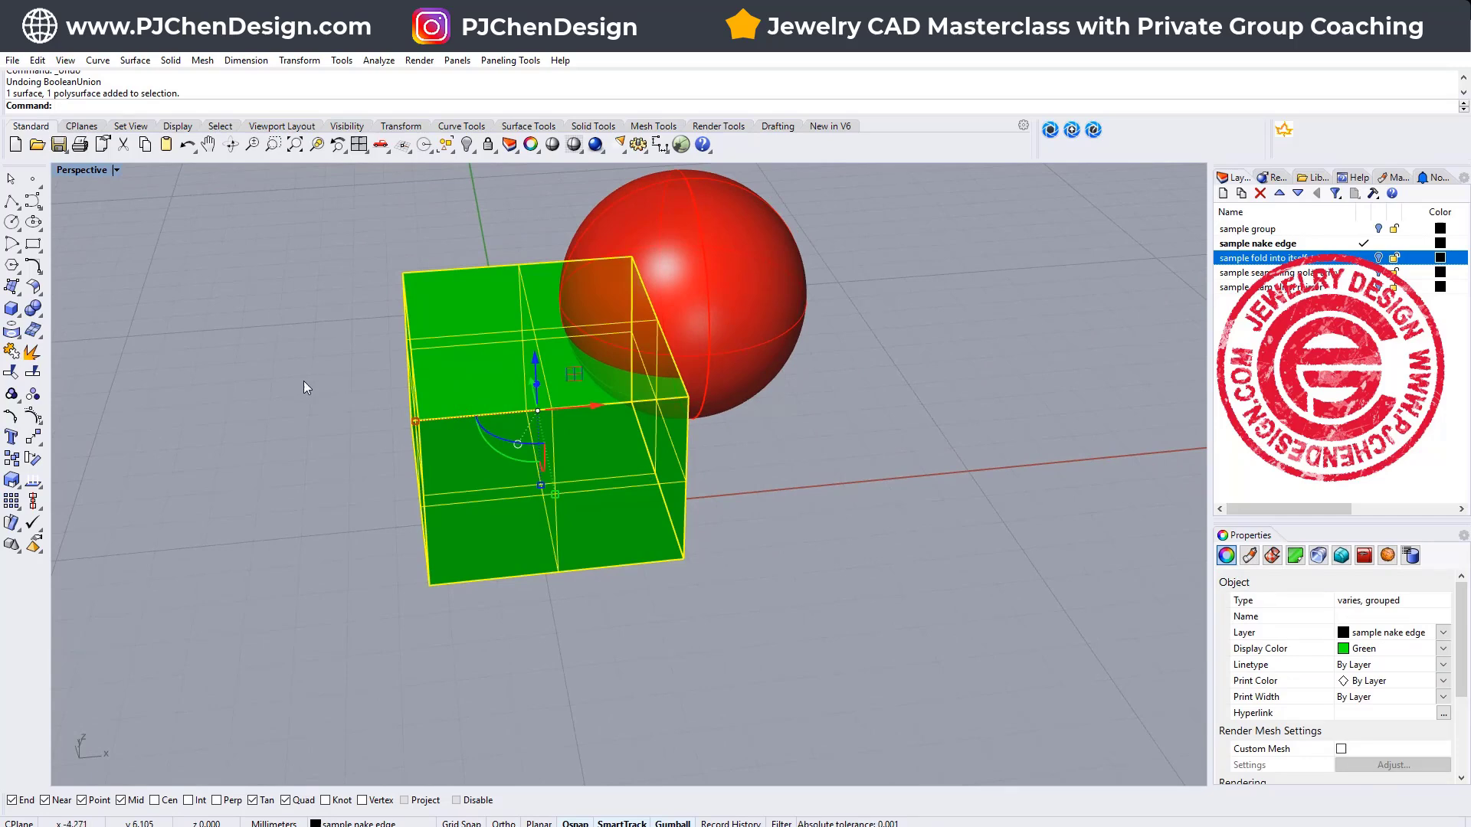
left_click(33, 393)
mouse_move(690, 494)
right_mouse_down()
mouse_move(977, 491)
mouse_move(778, 476)
right_mouse_up()
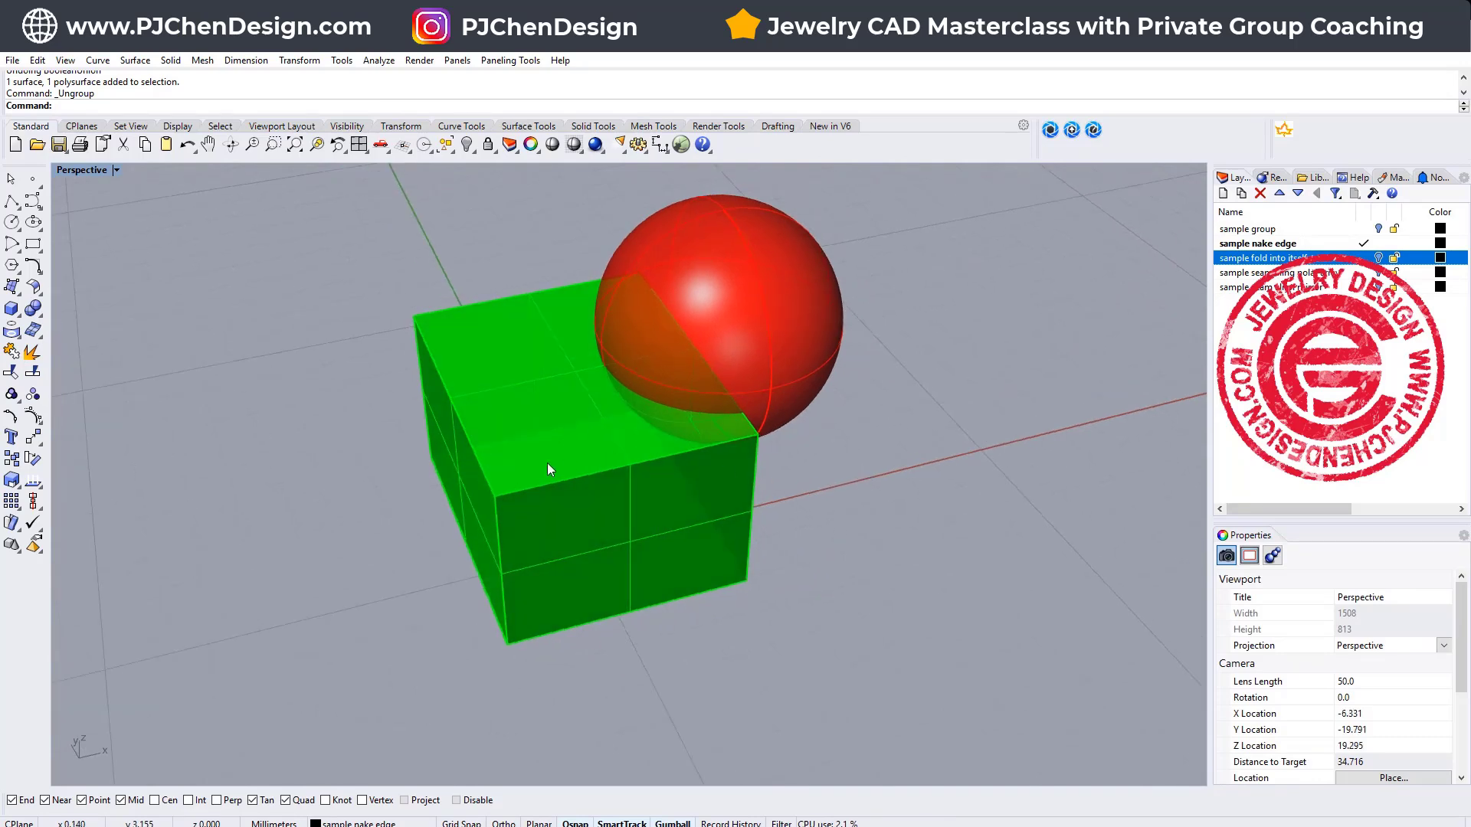
left_click(530, 361)
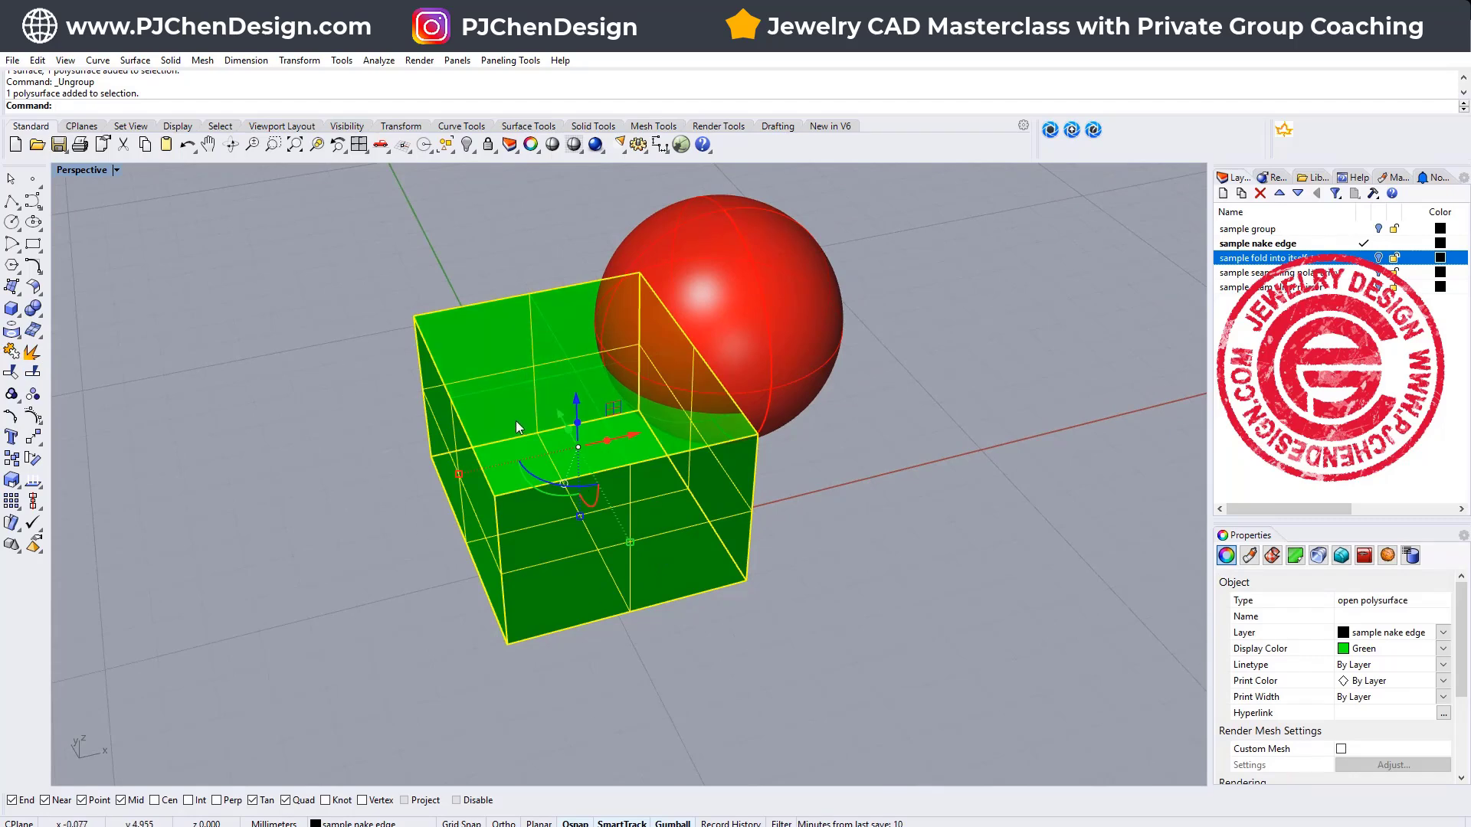
left_click(504, 386, "ctrl+shift")
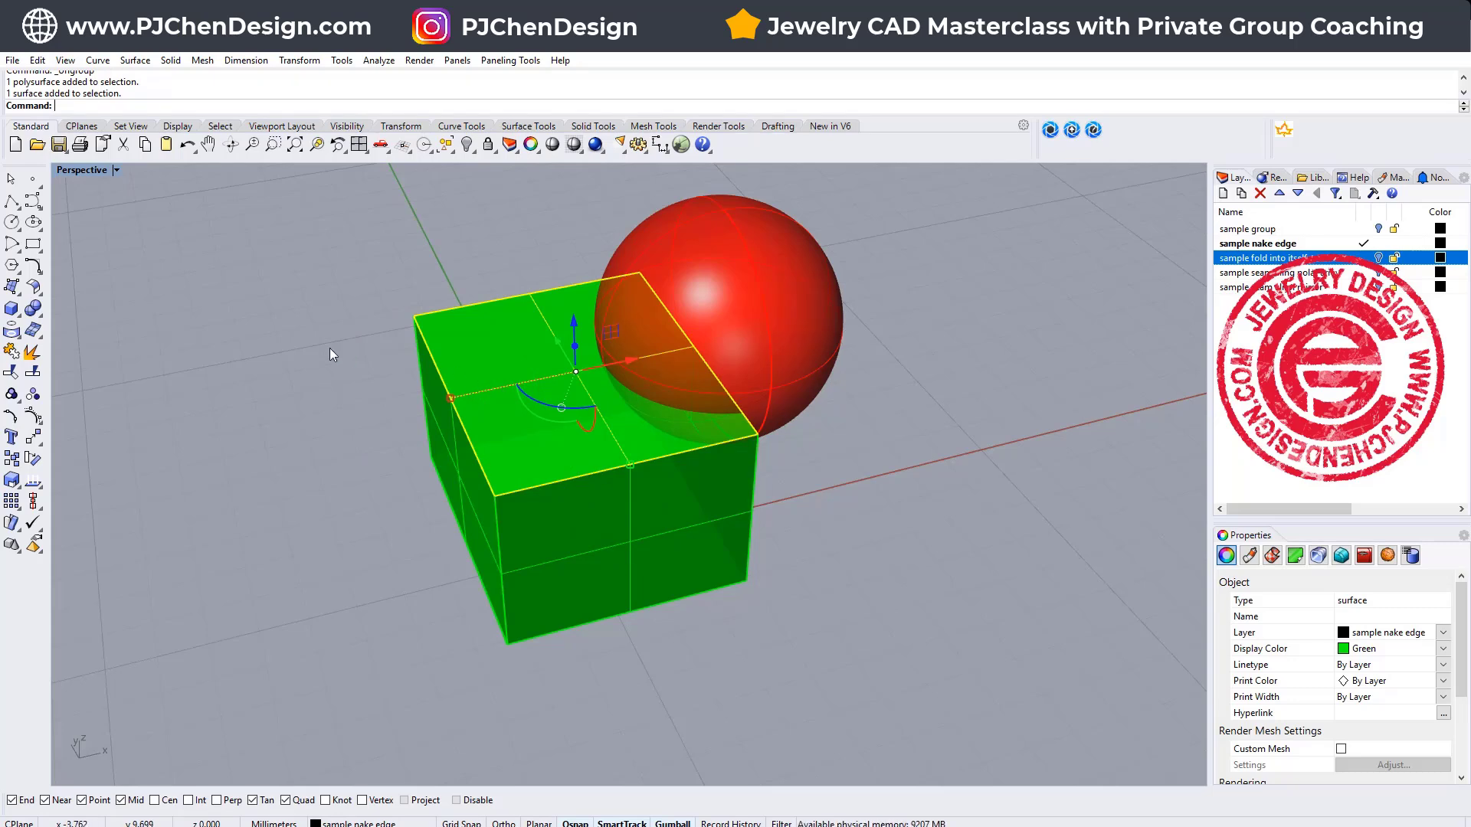
left_click(330, 347)
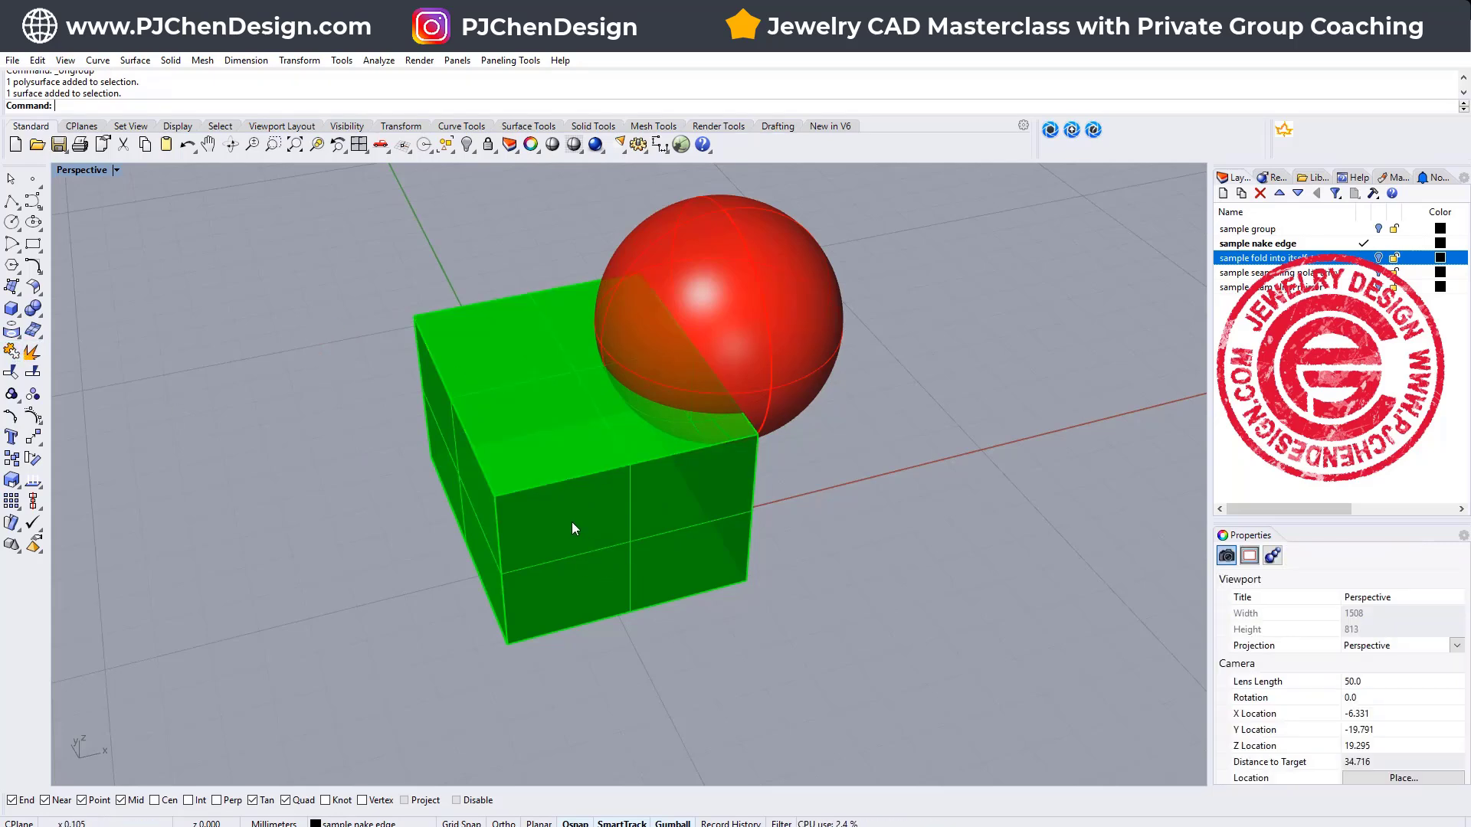
left_click(518, 649)
left_click(12, 351)
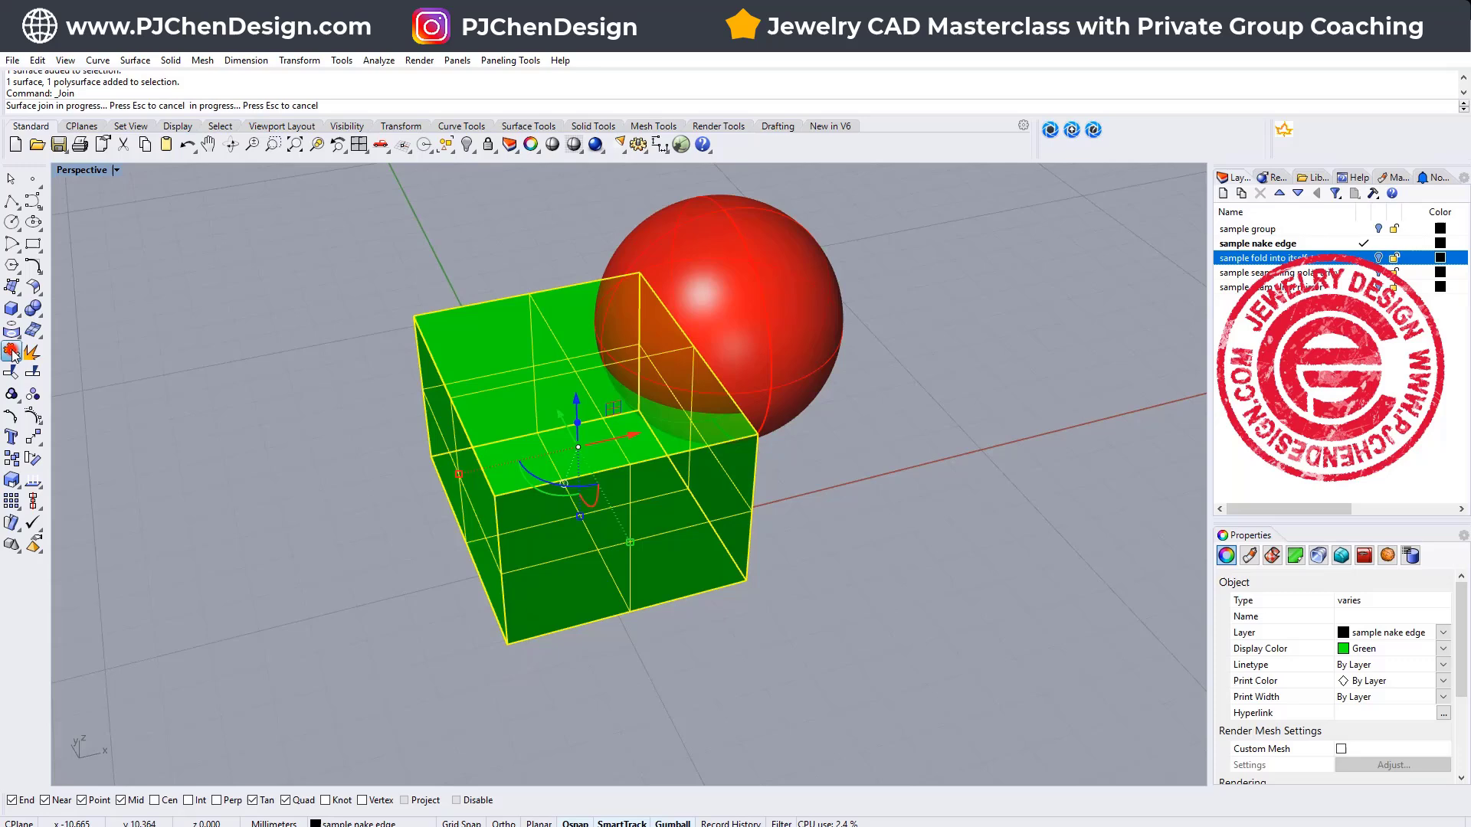
left_click(238, 431)
left_click(733, 350)
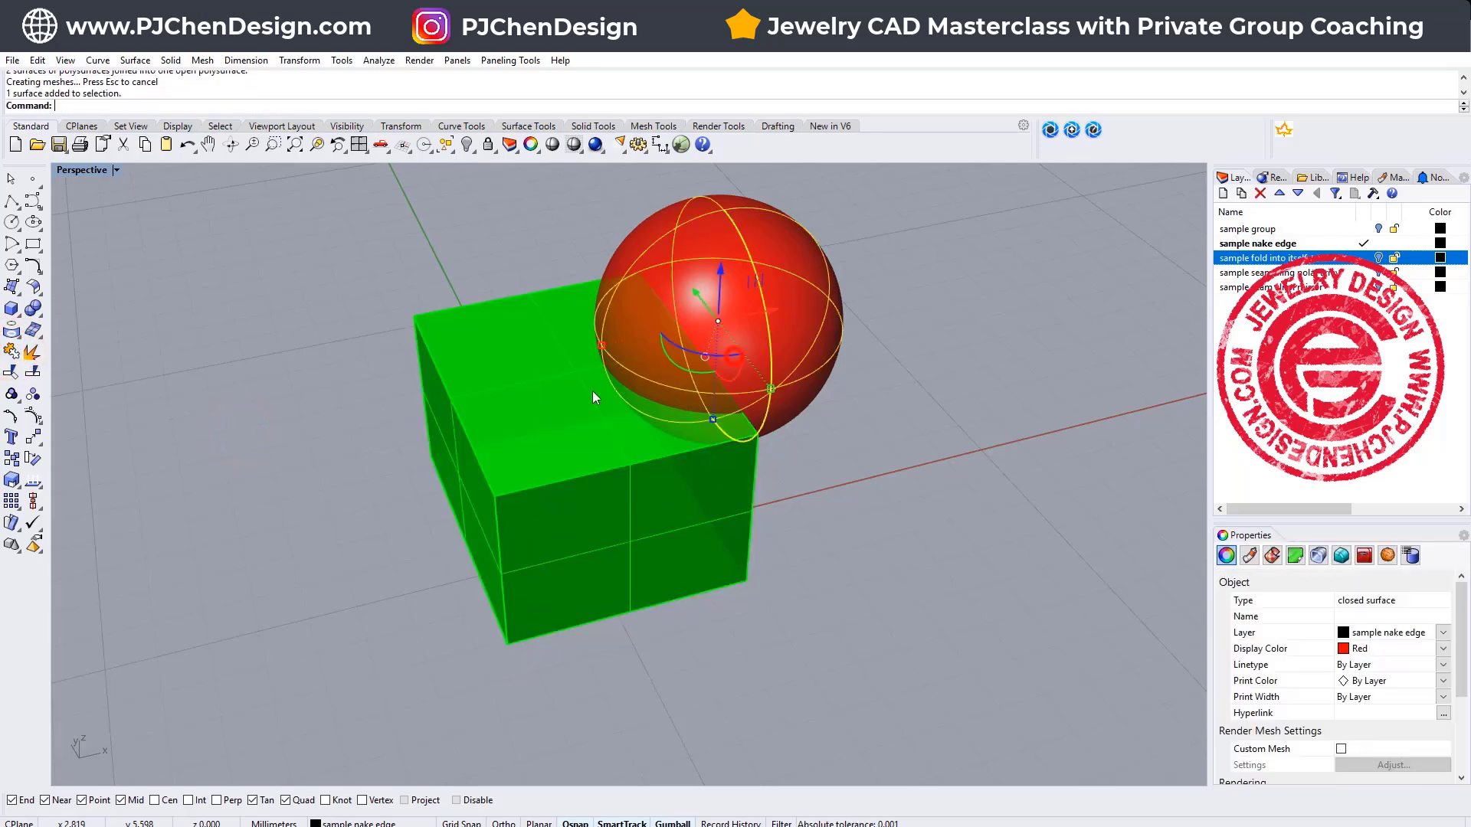
left_click(585, 395)
left_click(938, 454)
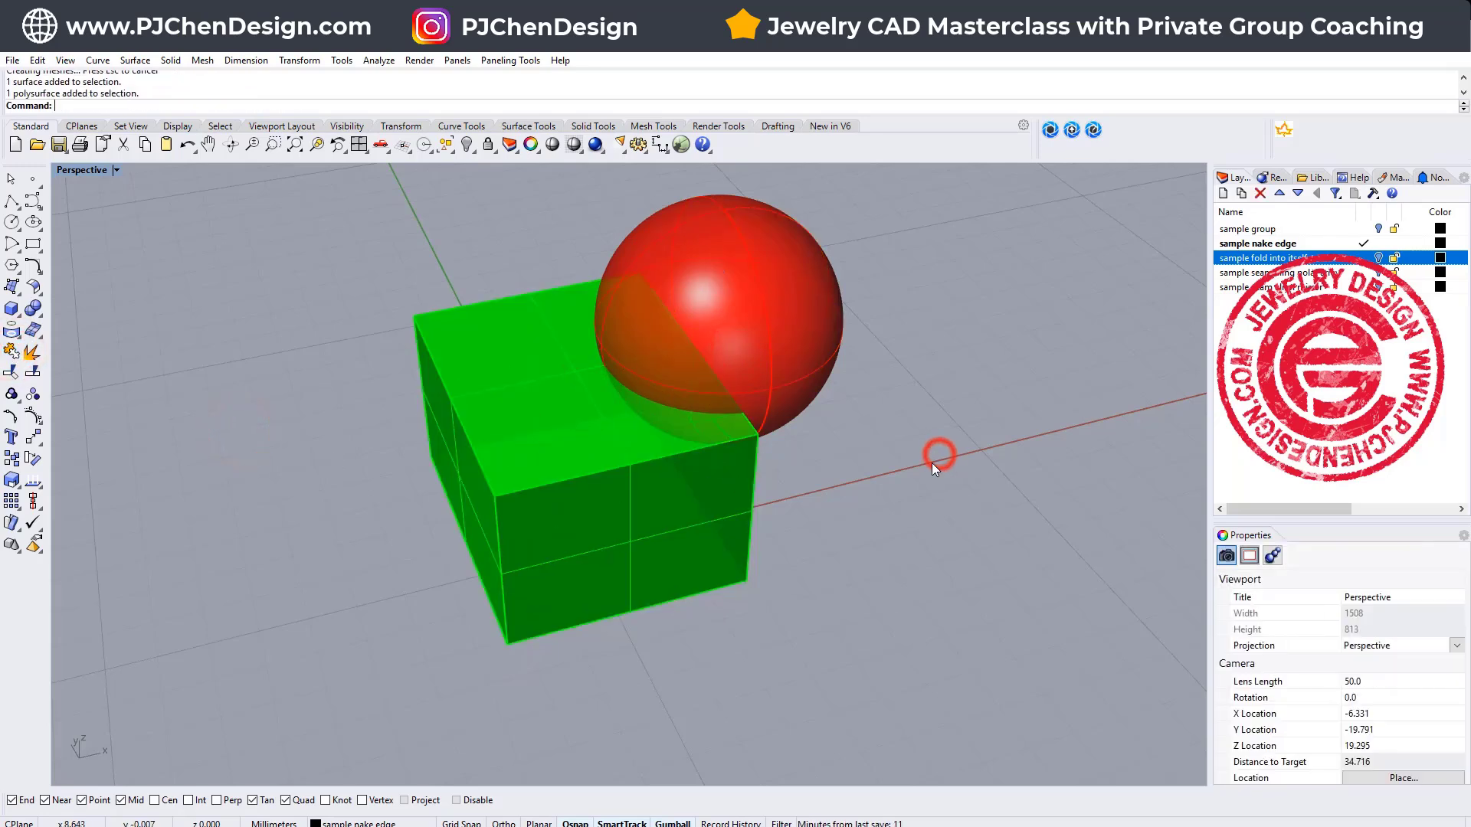
left_click(583, 520)
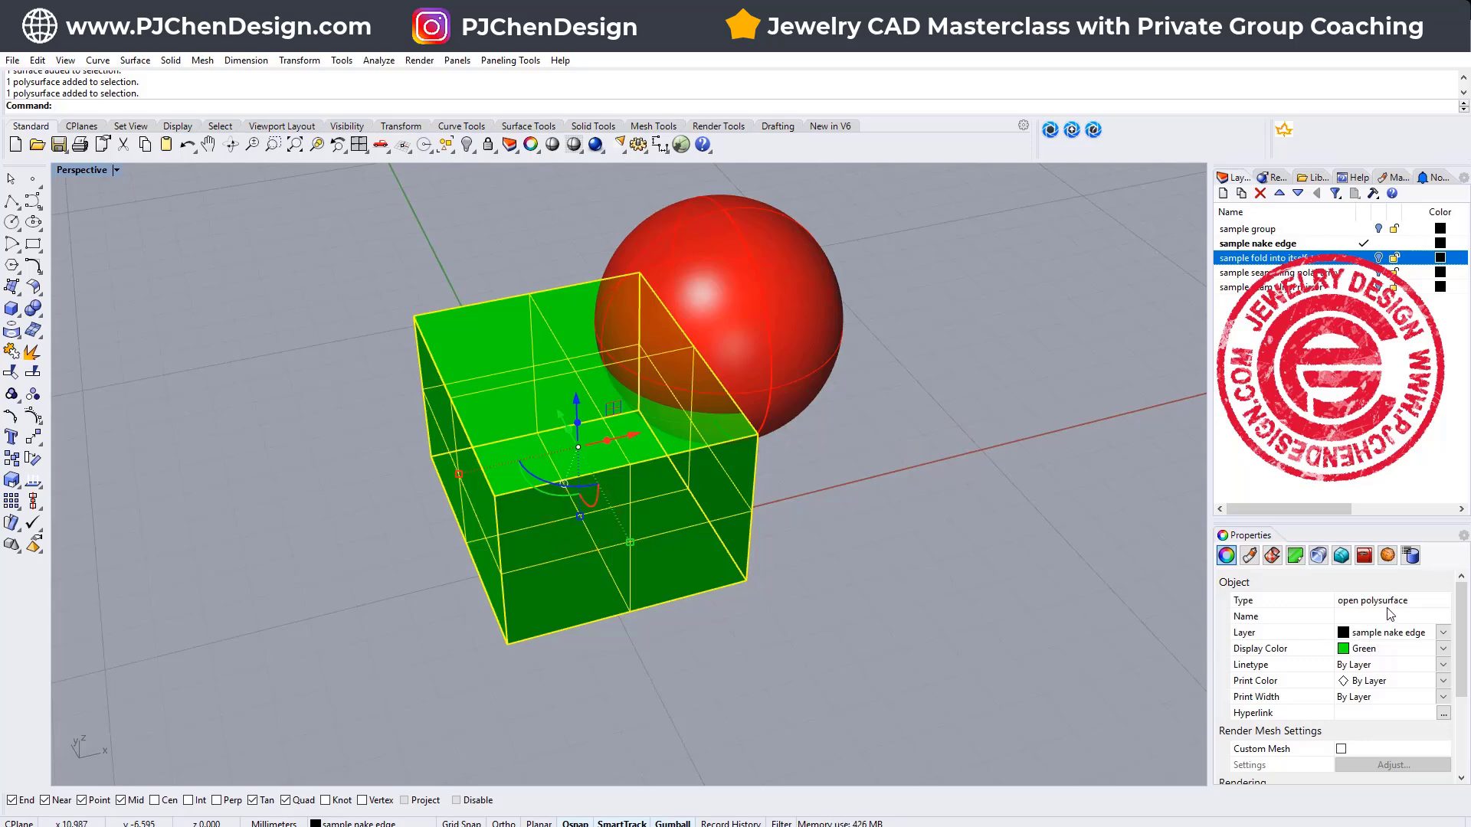
left_click(976, 520)
right_click_drag(977, 521, 428, 399)
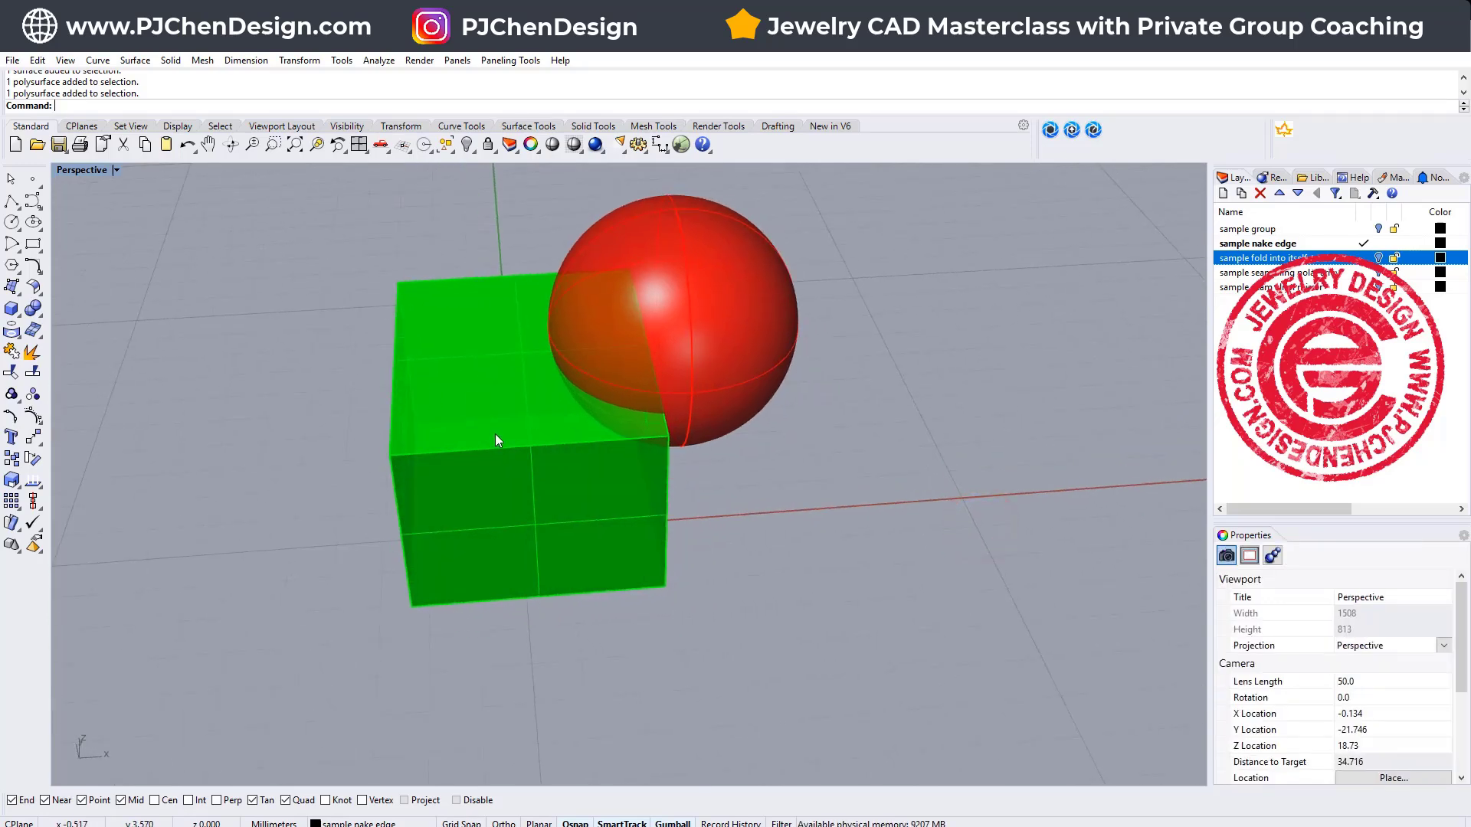
left_click(33, 308)
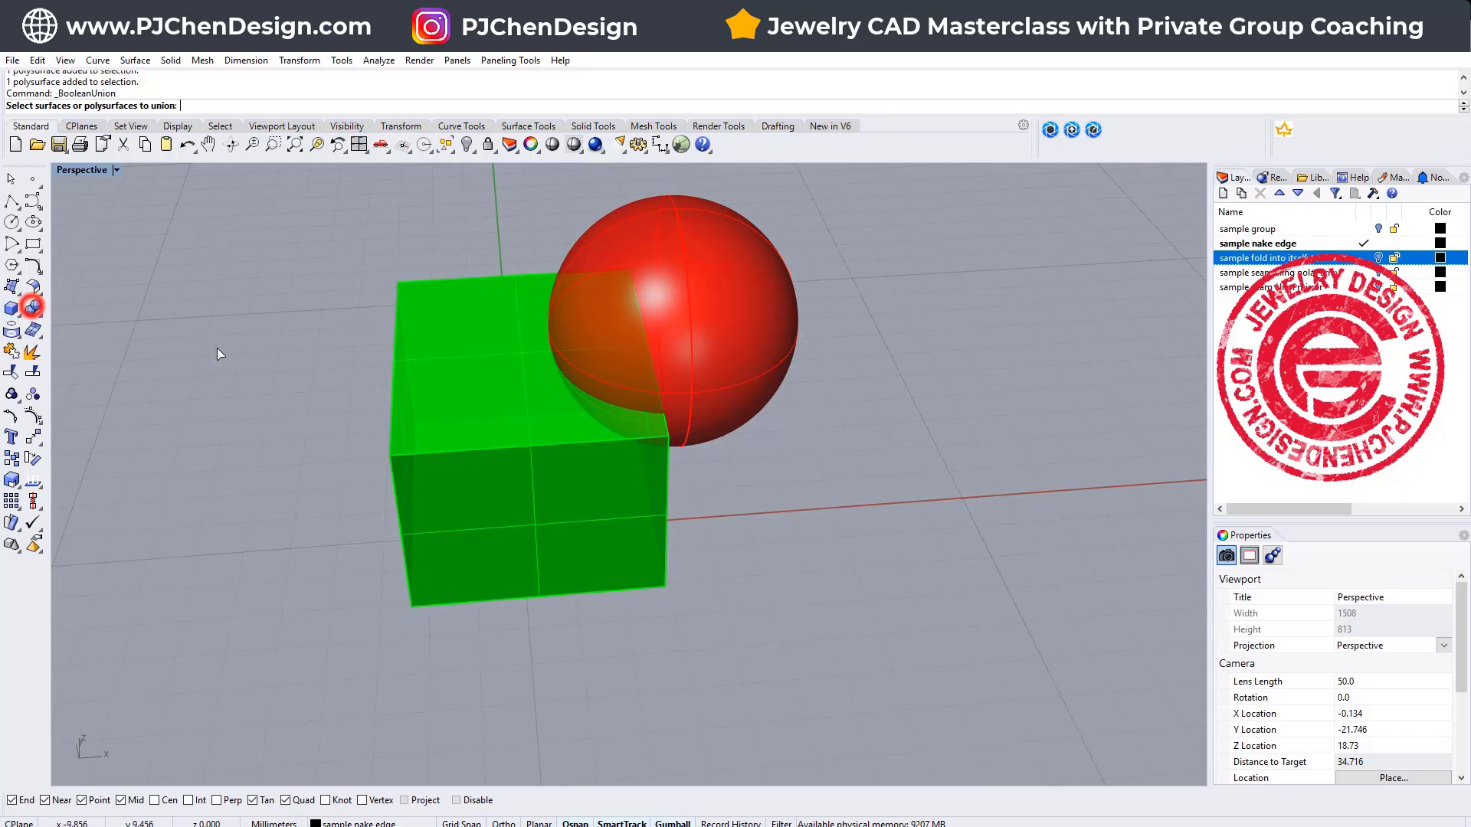
left_click(489, 409)
left_click(729, 328)
key("Return")
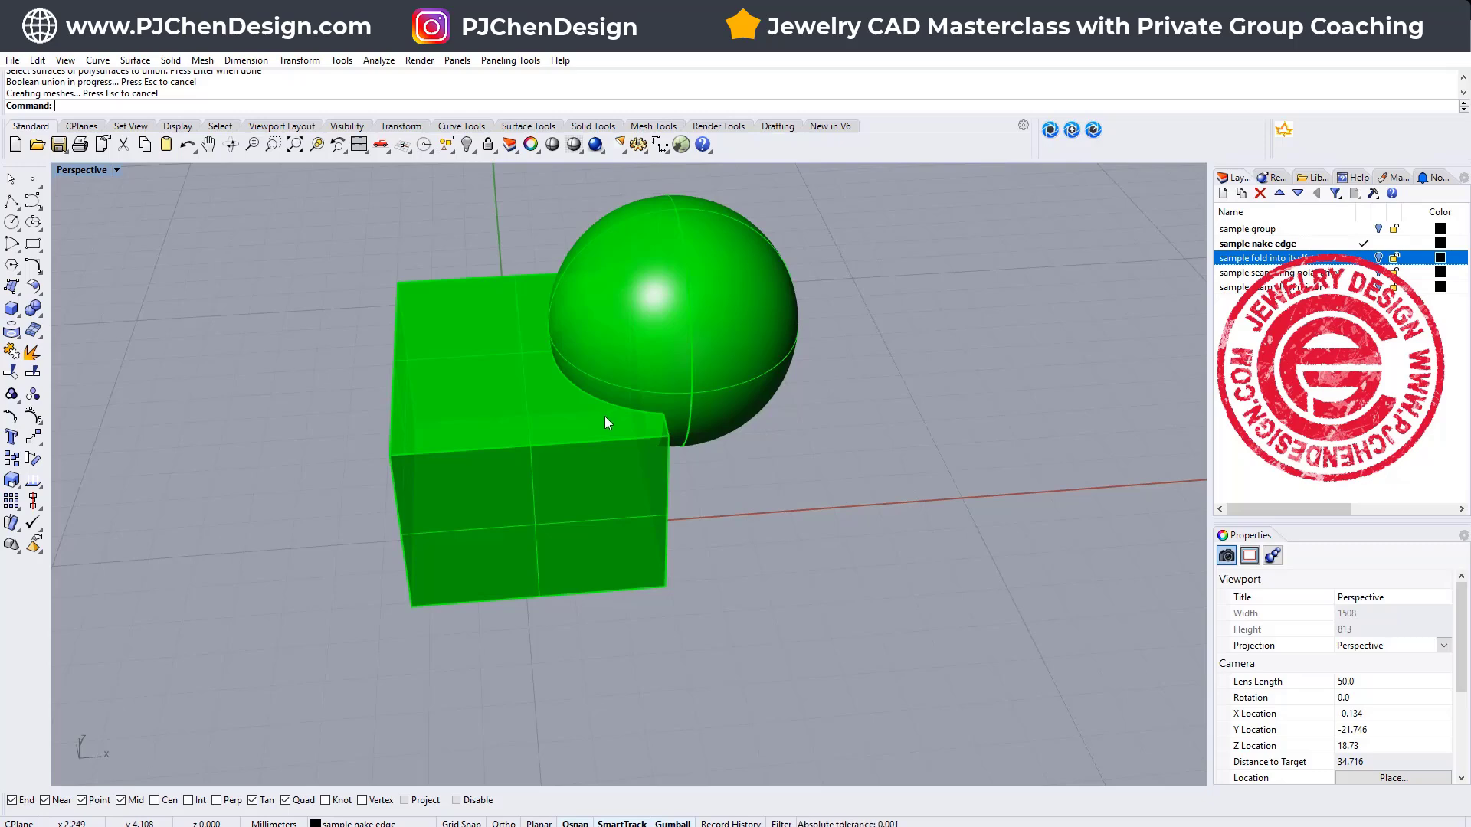
right_click_drag(605, 424, 636, 483)
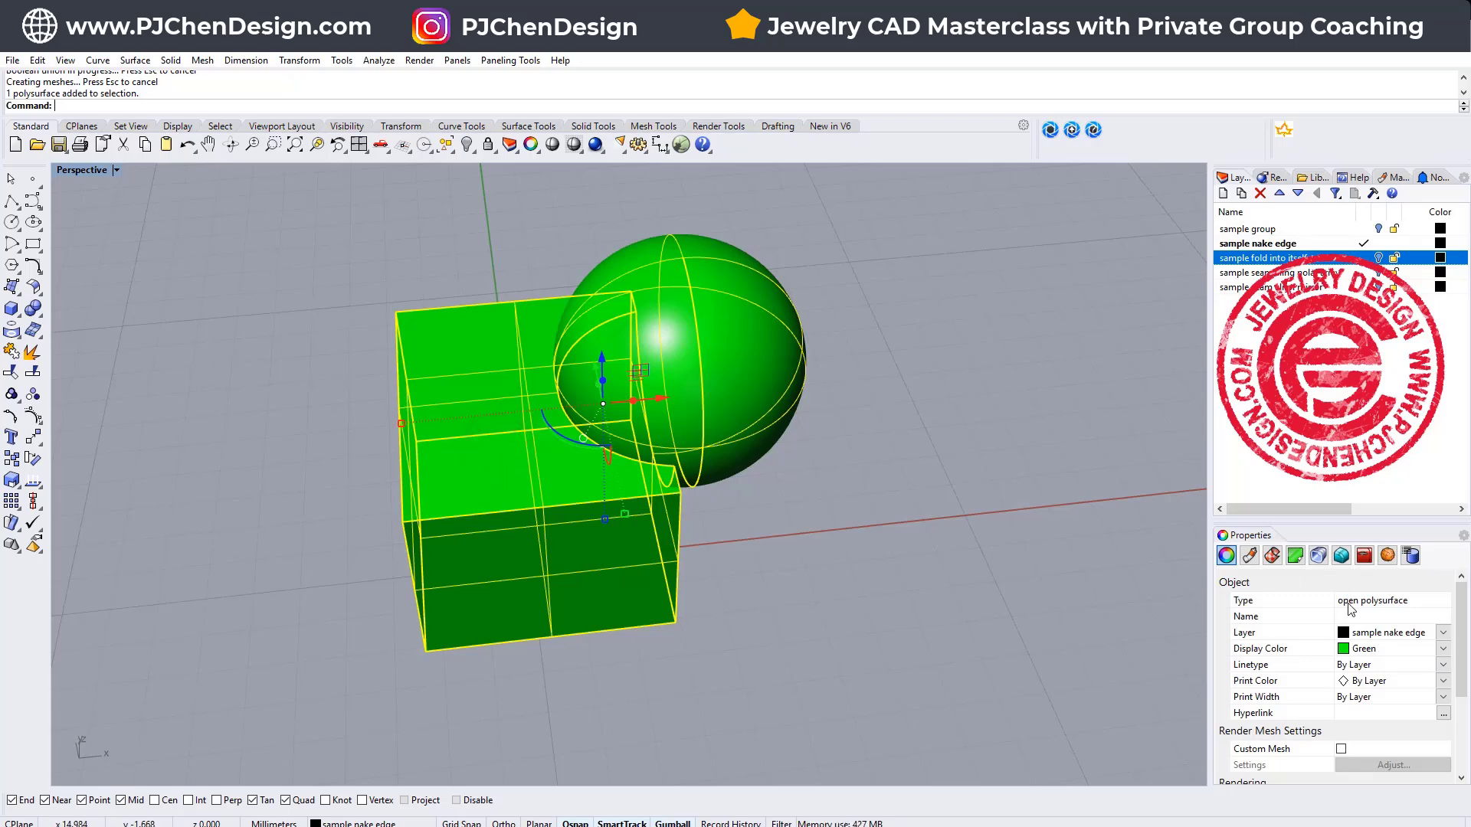
mouse_move(650, 453)
right_mouse_down()
mouse_move(732, 562)
mouse_move(660, 535)
right_mouse_up()
scroll(604, 495, "up", 5)
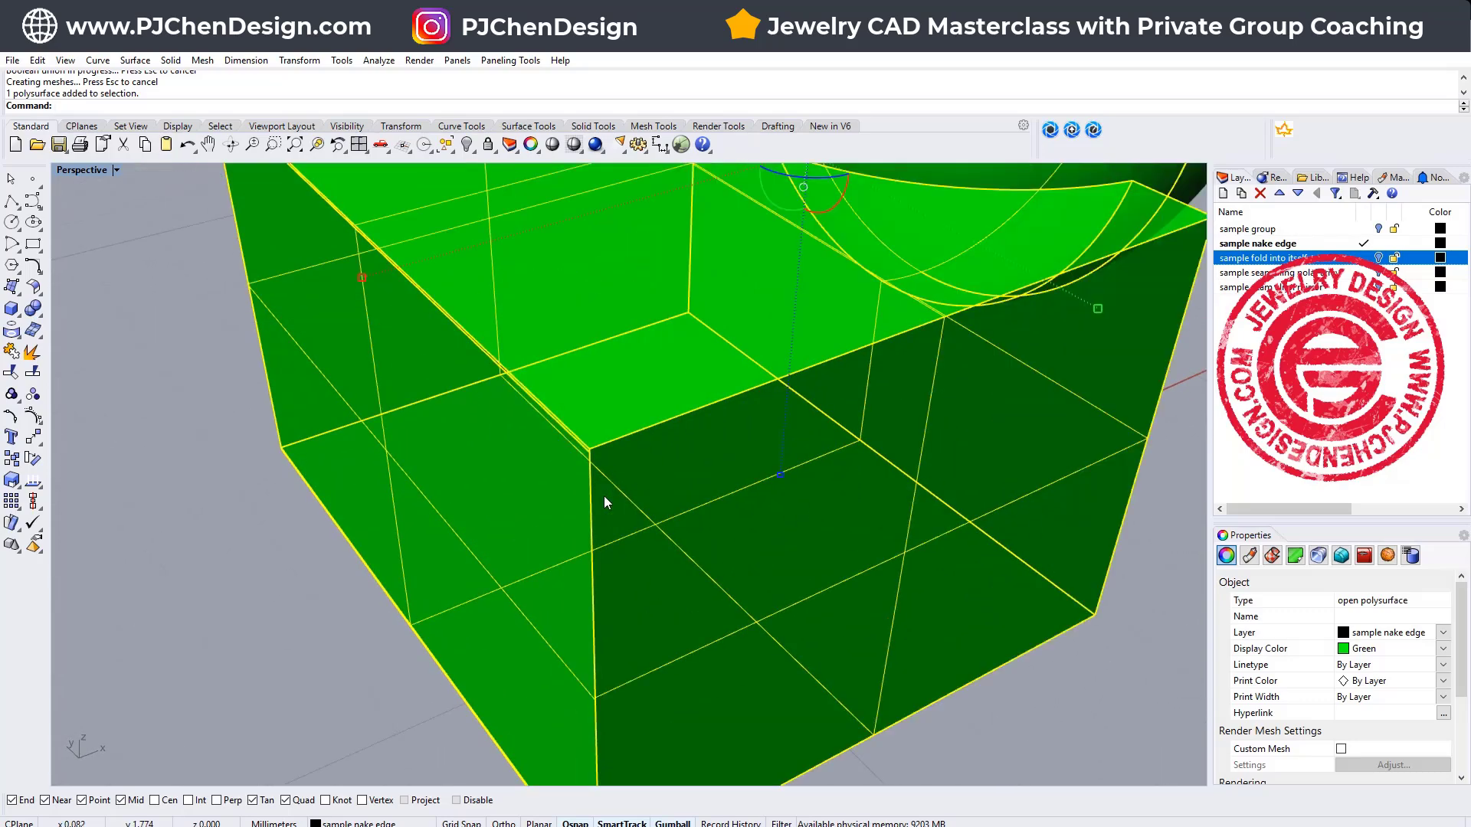
scroll(603, 501, "down", 5)
scroll(624, 476, "up", 3)
scroll(688, 386, "up", 2)
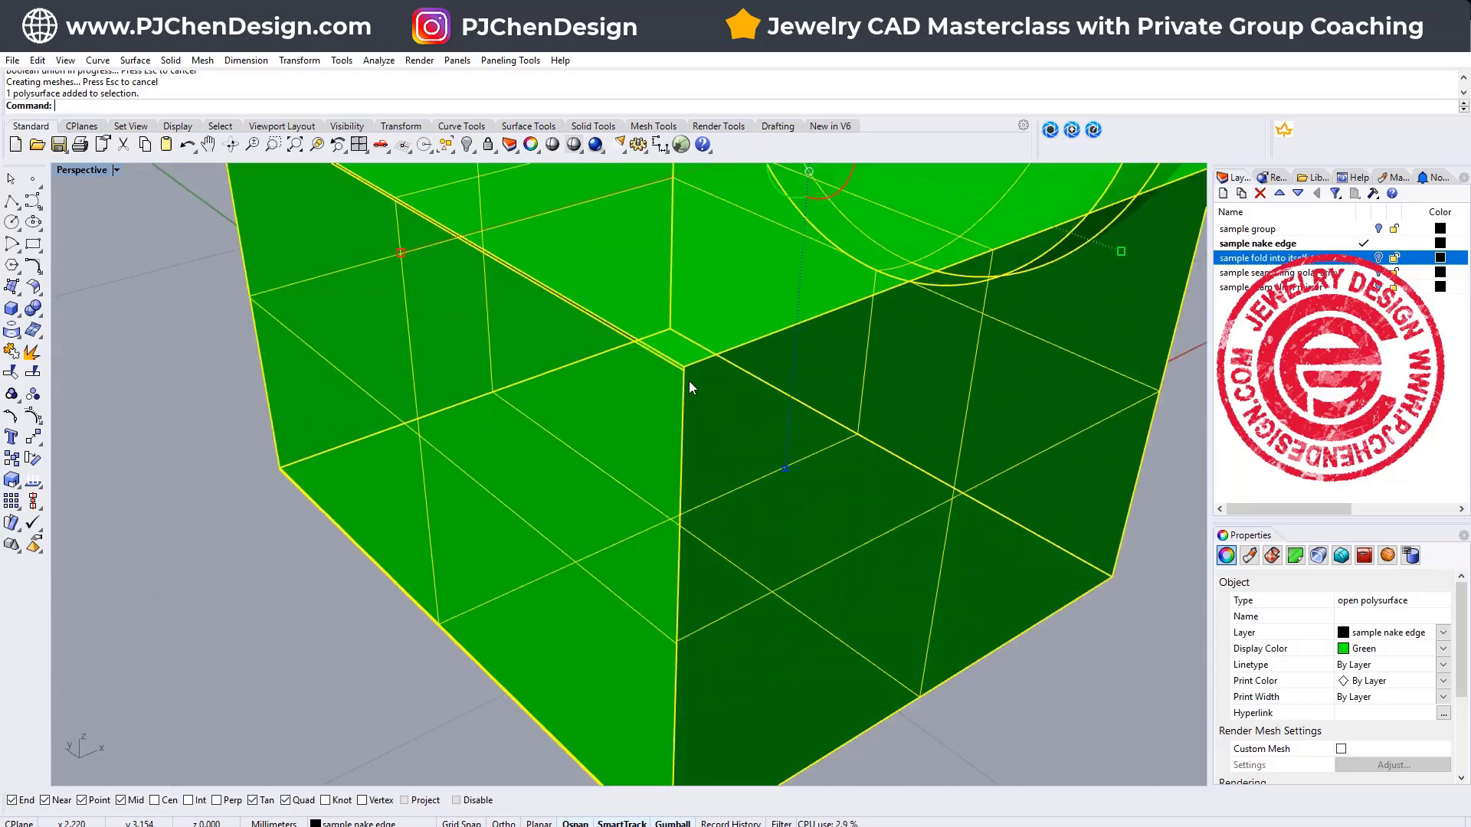
scroll(688, 387, "down", 5)
scroll(811, 429, "down", 2)
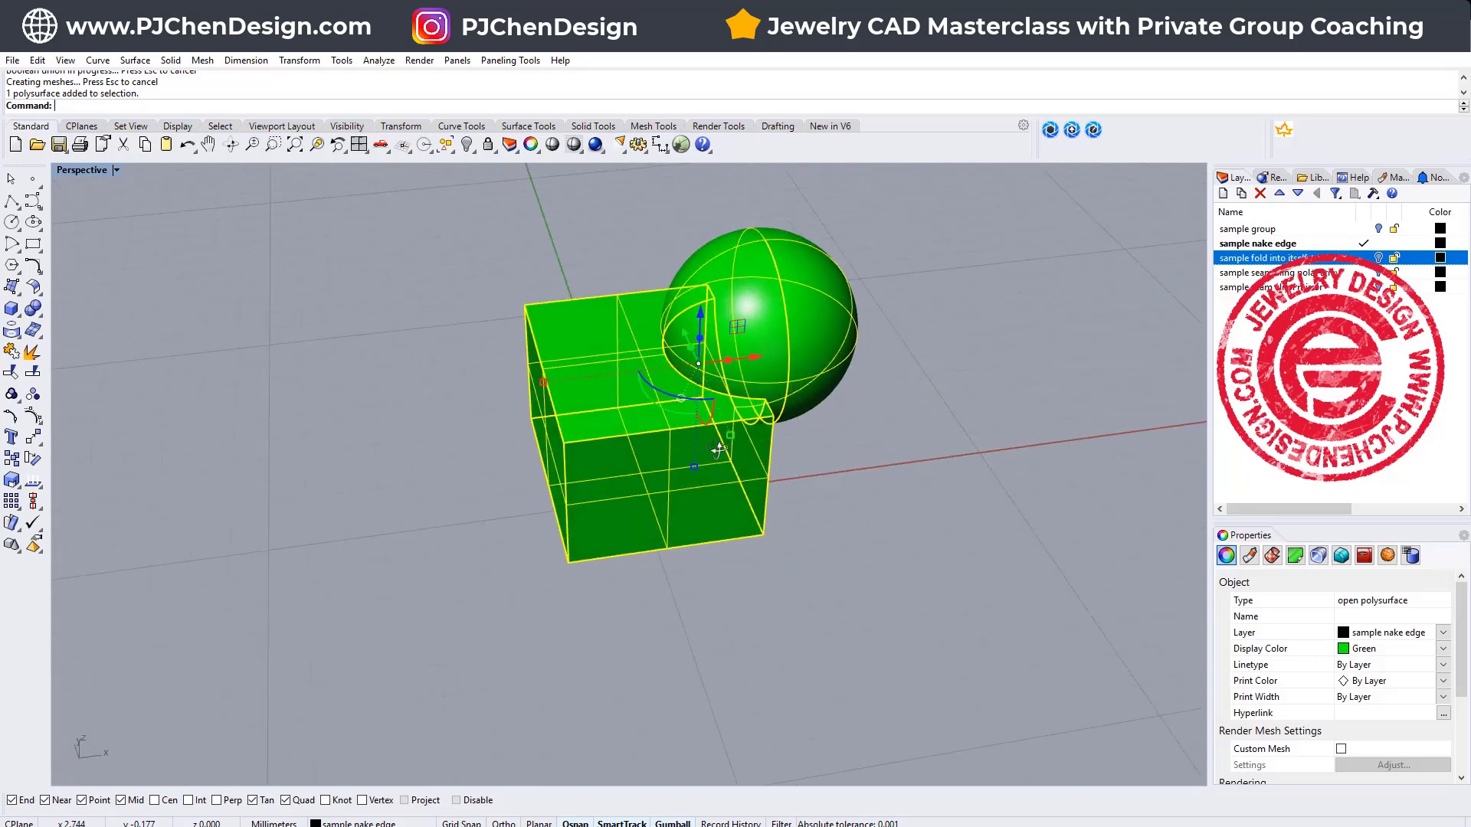
right_click_drag(718, 449, 742, 455)
key("ctrl+z")
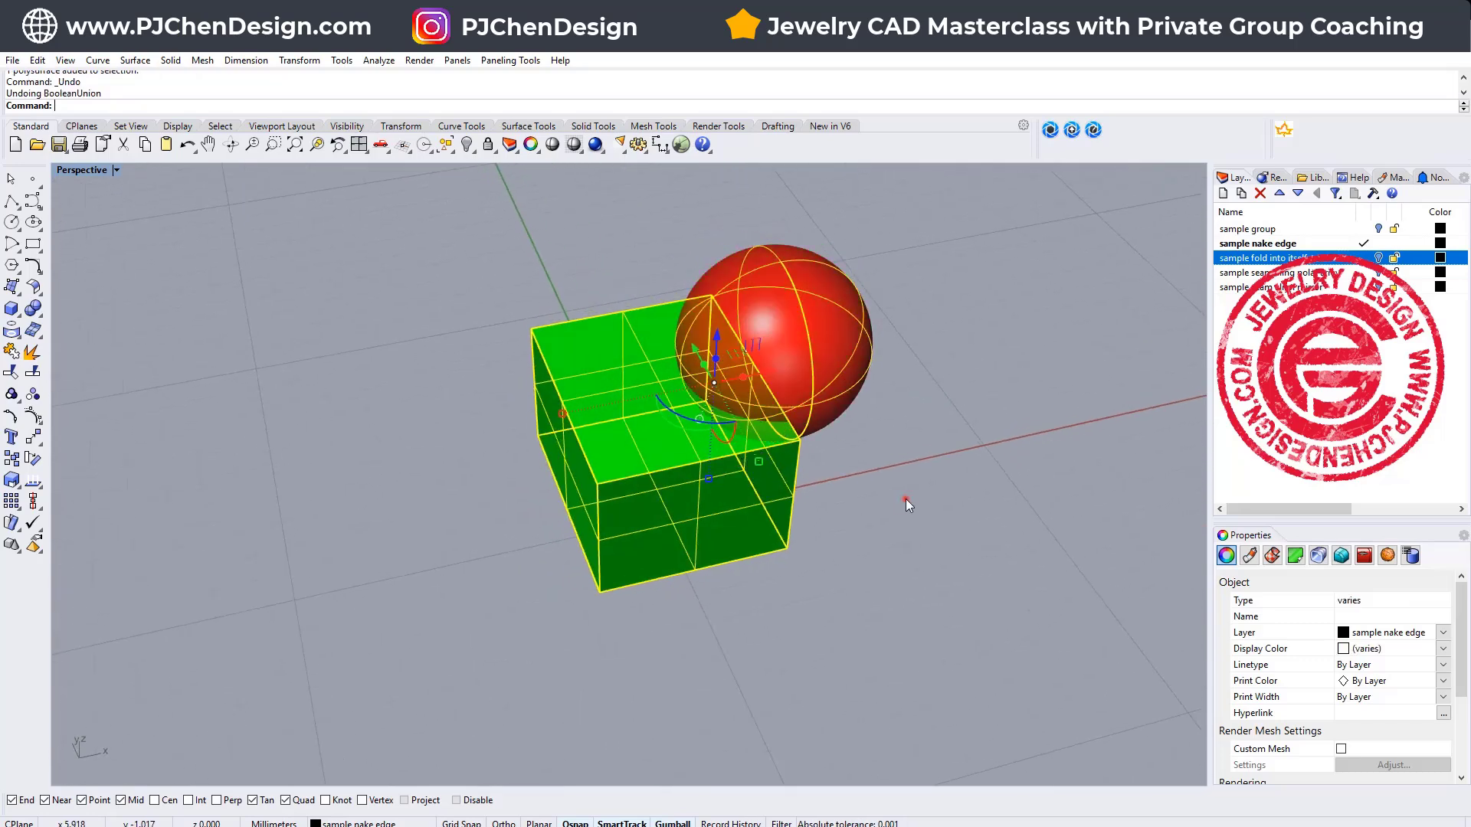
left_click(905, 501)
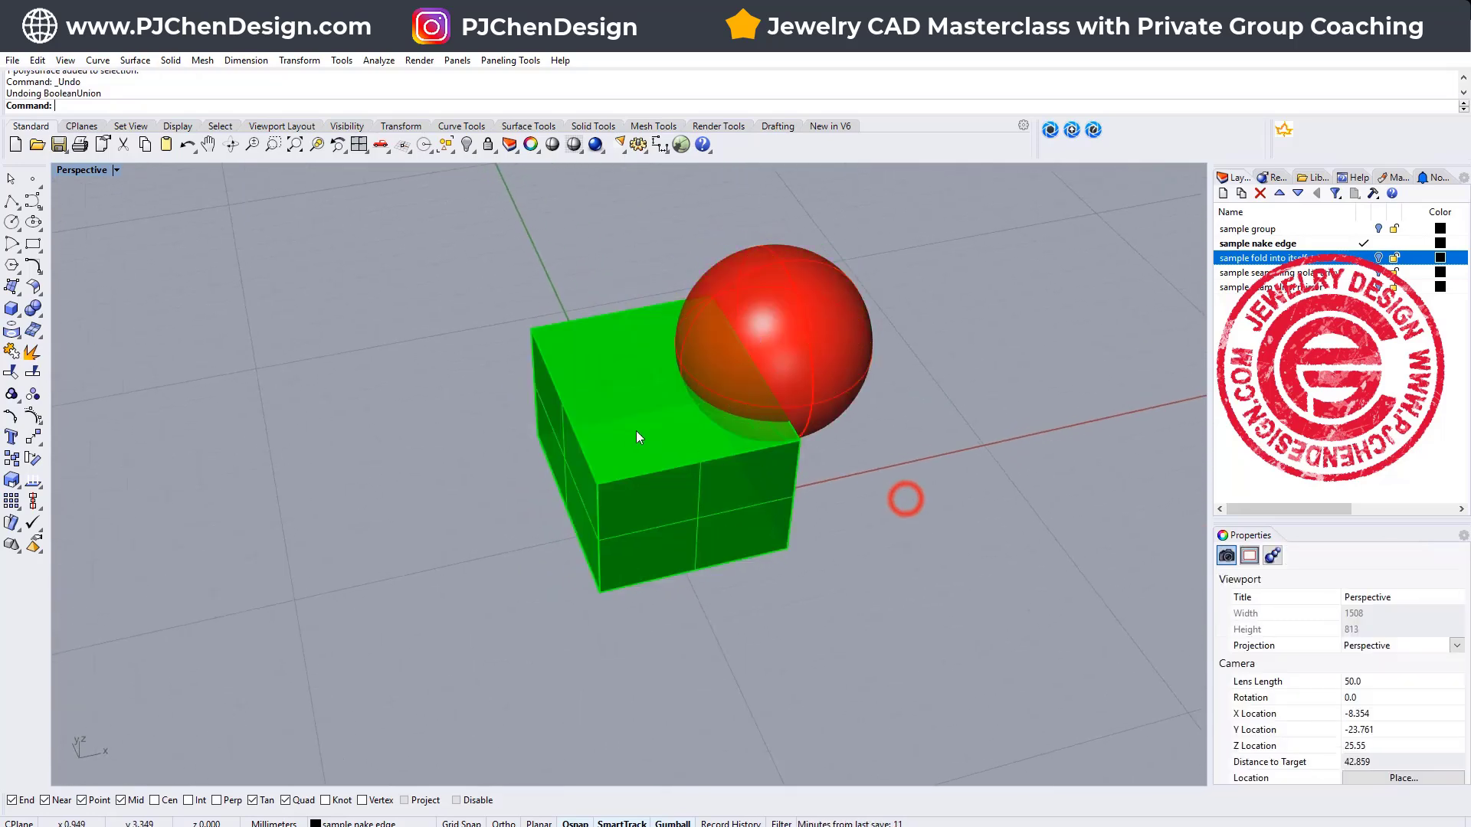
Show the box's naked edges in magenta via Analyze > Edge Tools, then reselect the box
left_click(378, 60)
mouse_move(407, 262)
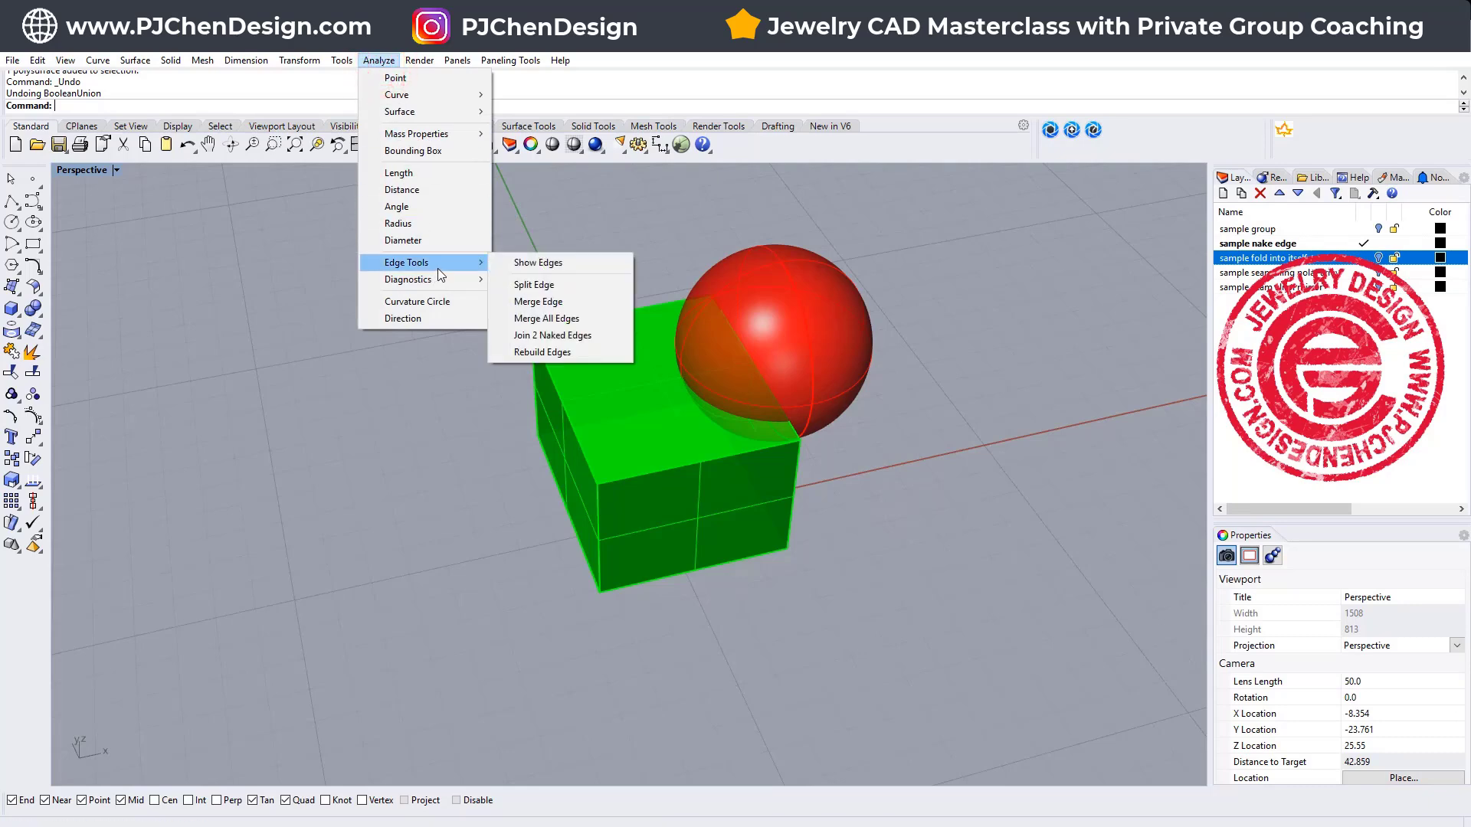
left_click(523, 262)
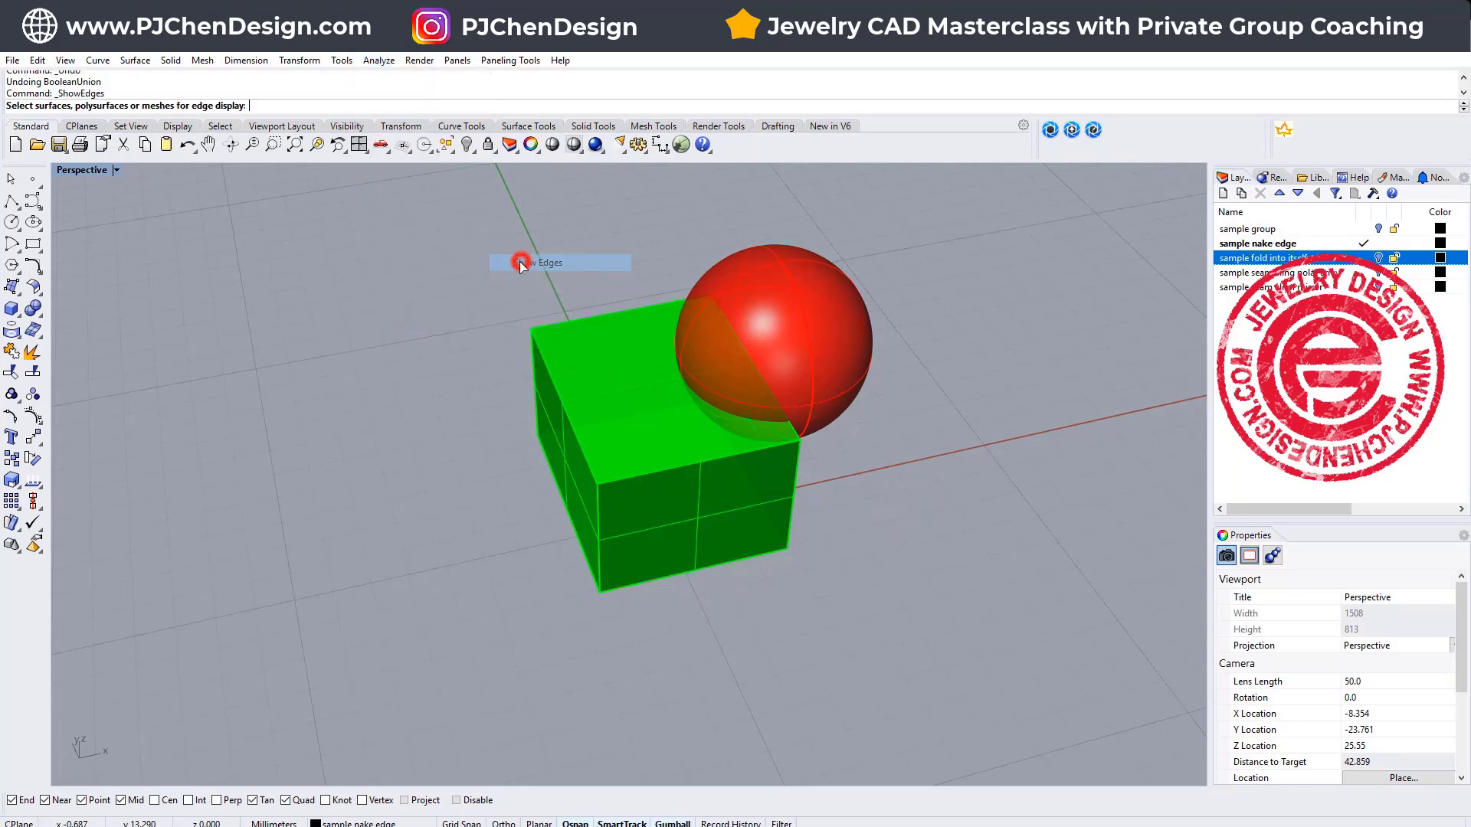
left_click(583, 428)
key("Return")
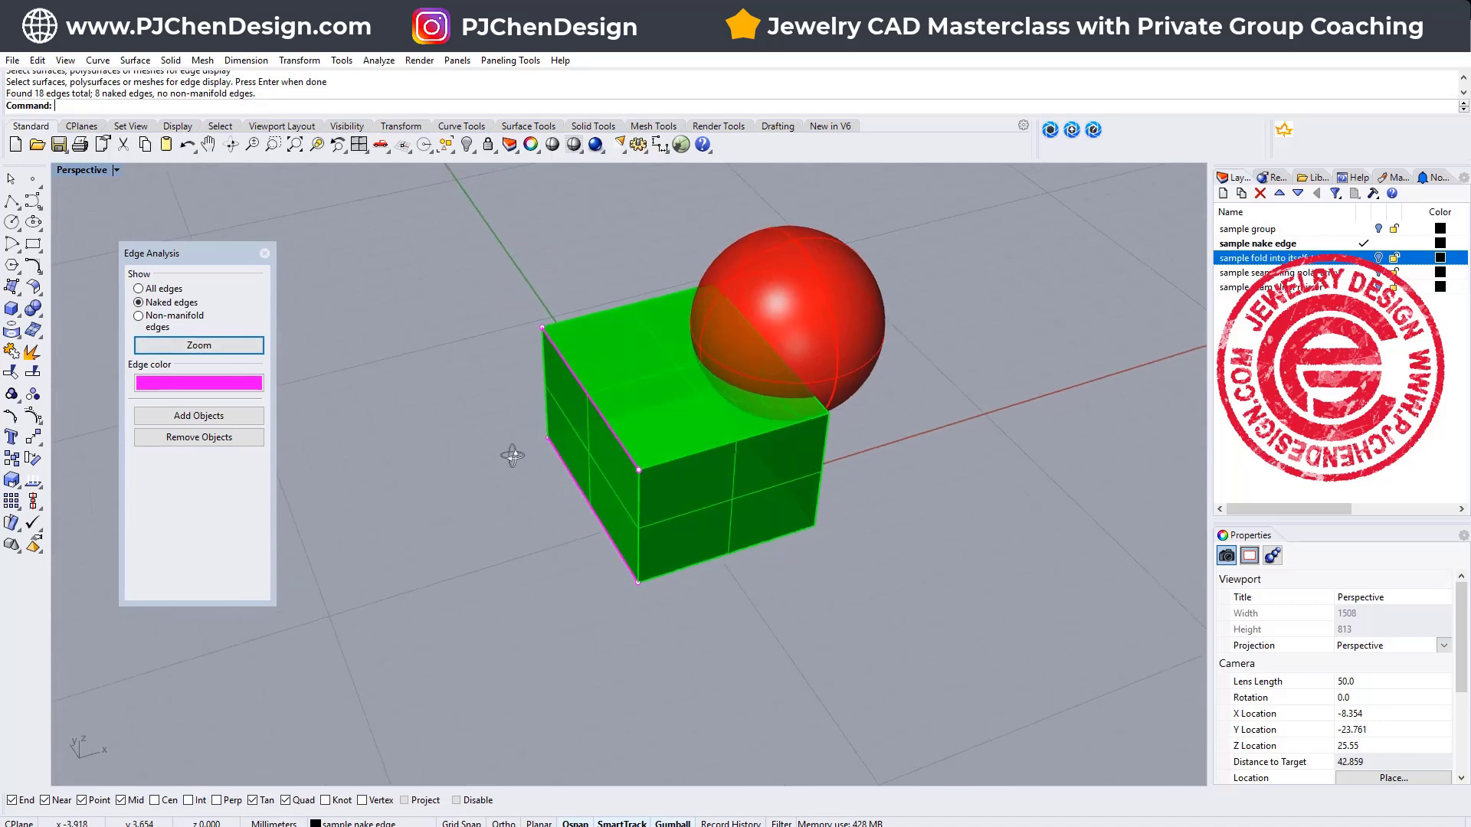
scroll(424, 432, "up", 5)
scroll(567, 478, "up", 2)
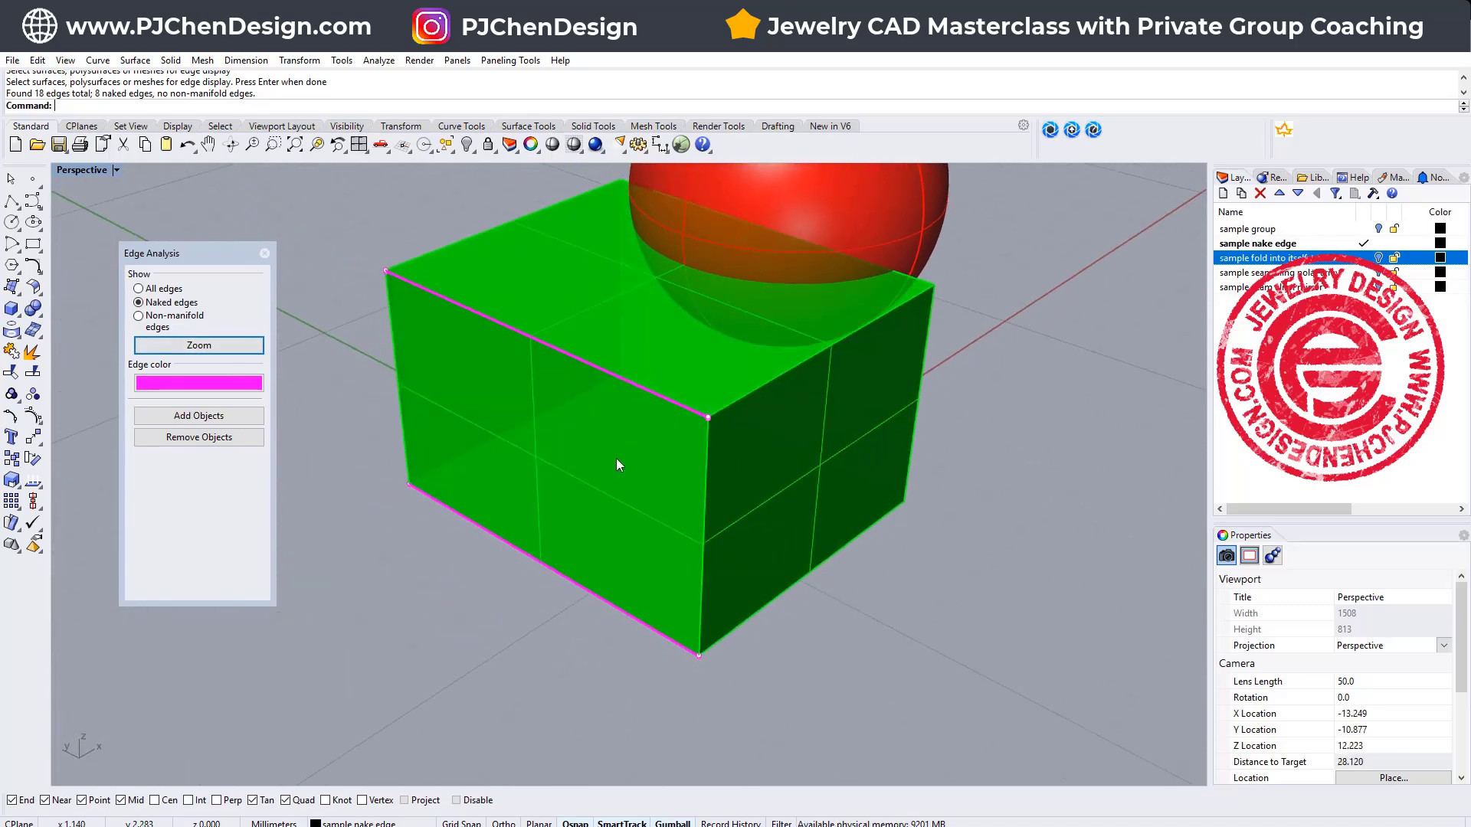
scroll(617, 461, "up", 2)
scroll(655, 410, "up", 2)
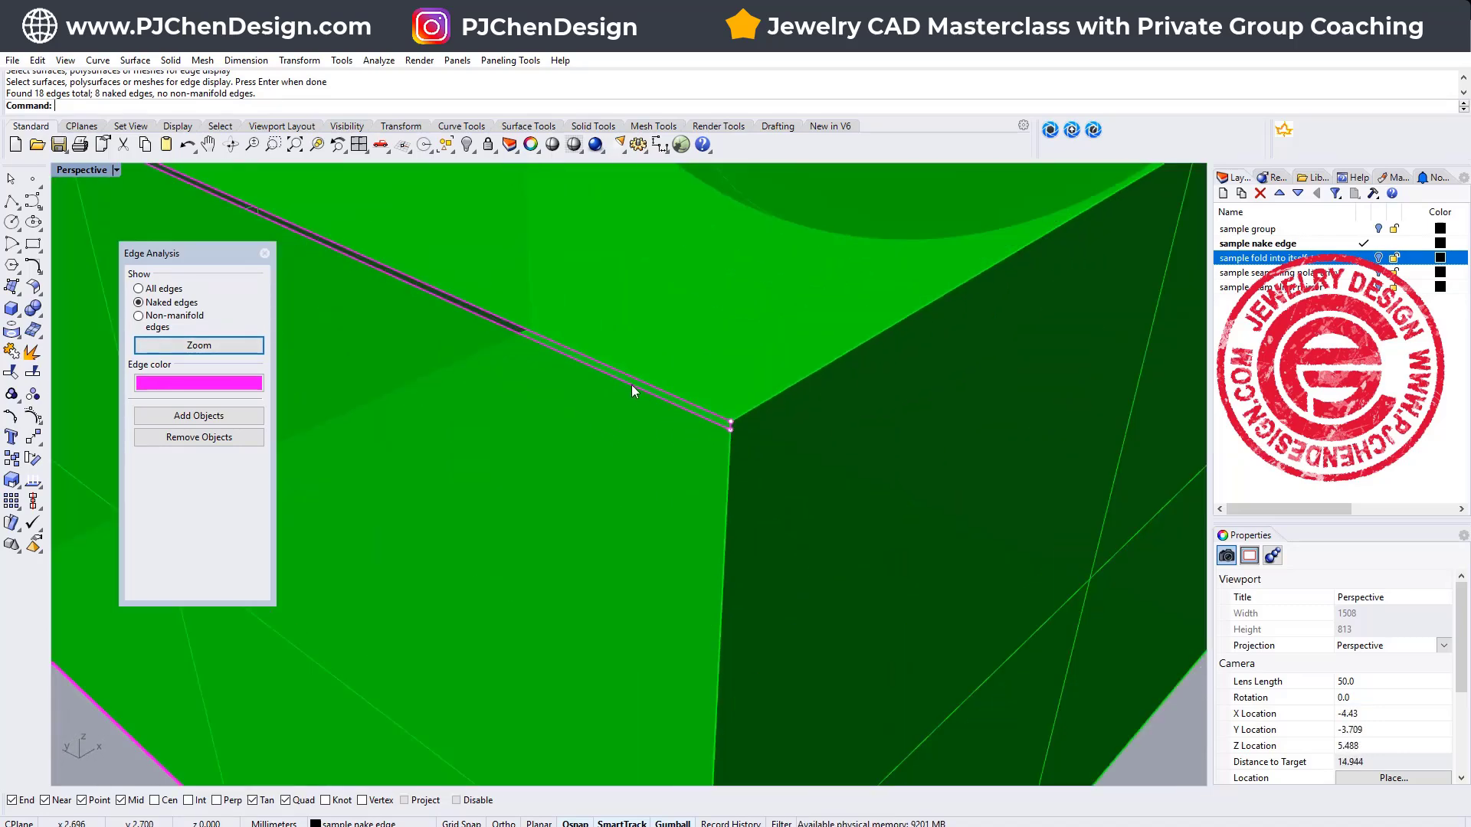
scroll(650, 406, "down", 6)
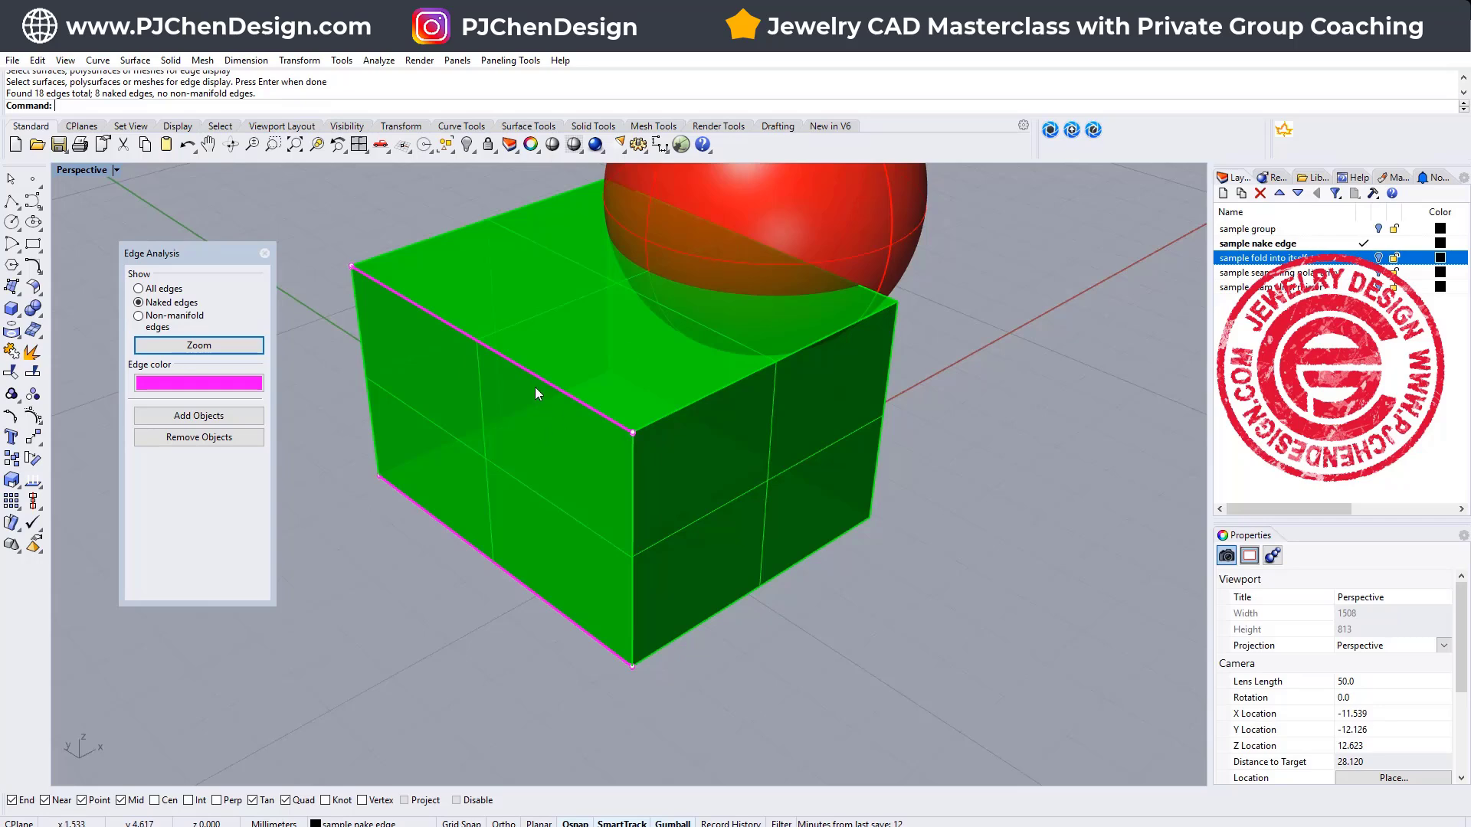
left_click(311, 298)
left_click(507, 425)
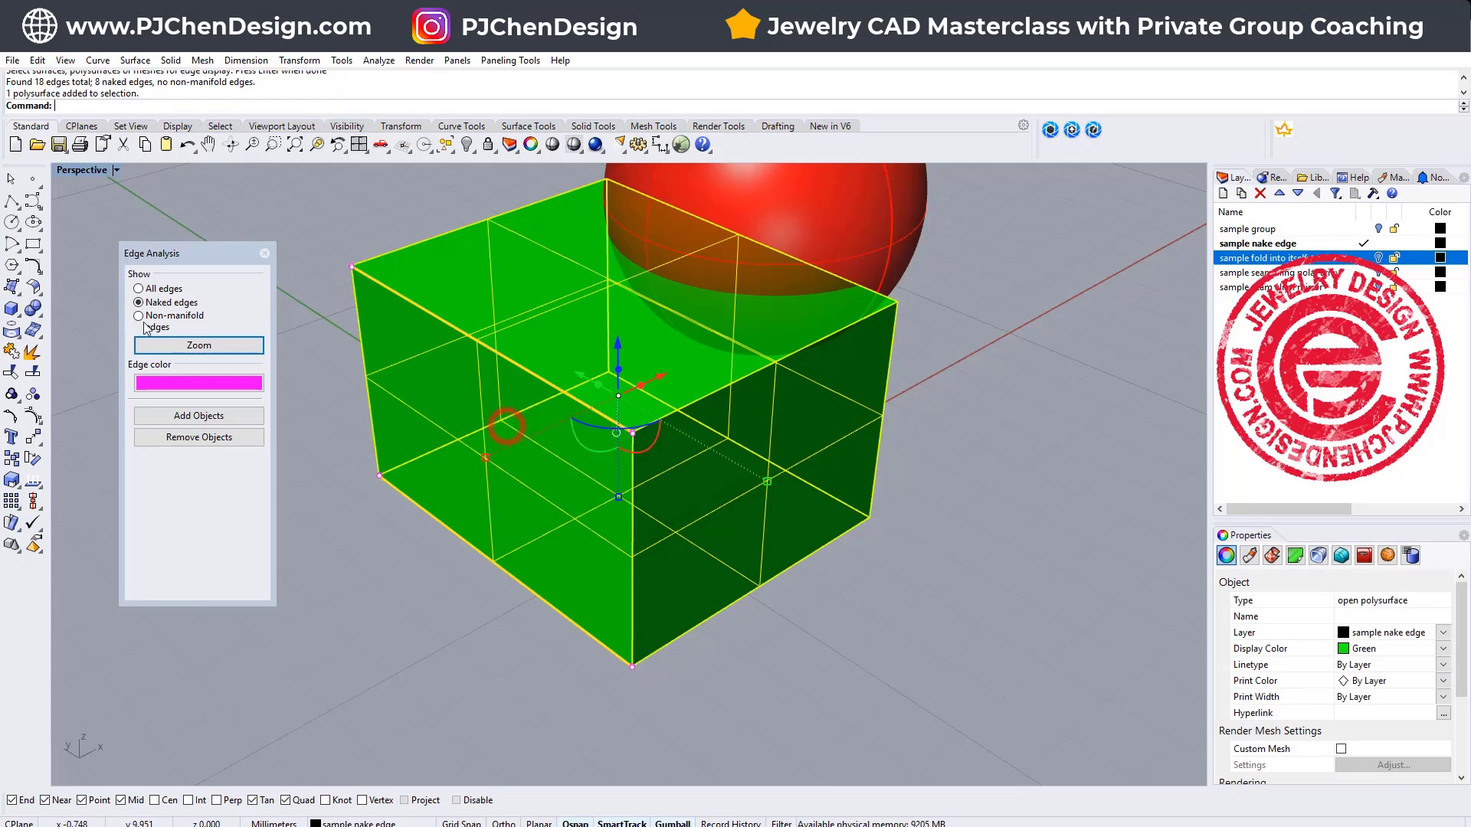
Explode the box and move its front-left face by the edge midpoint to close the gap
left_click(33, 352)
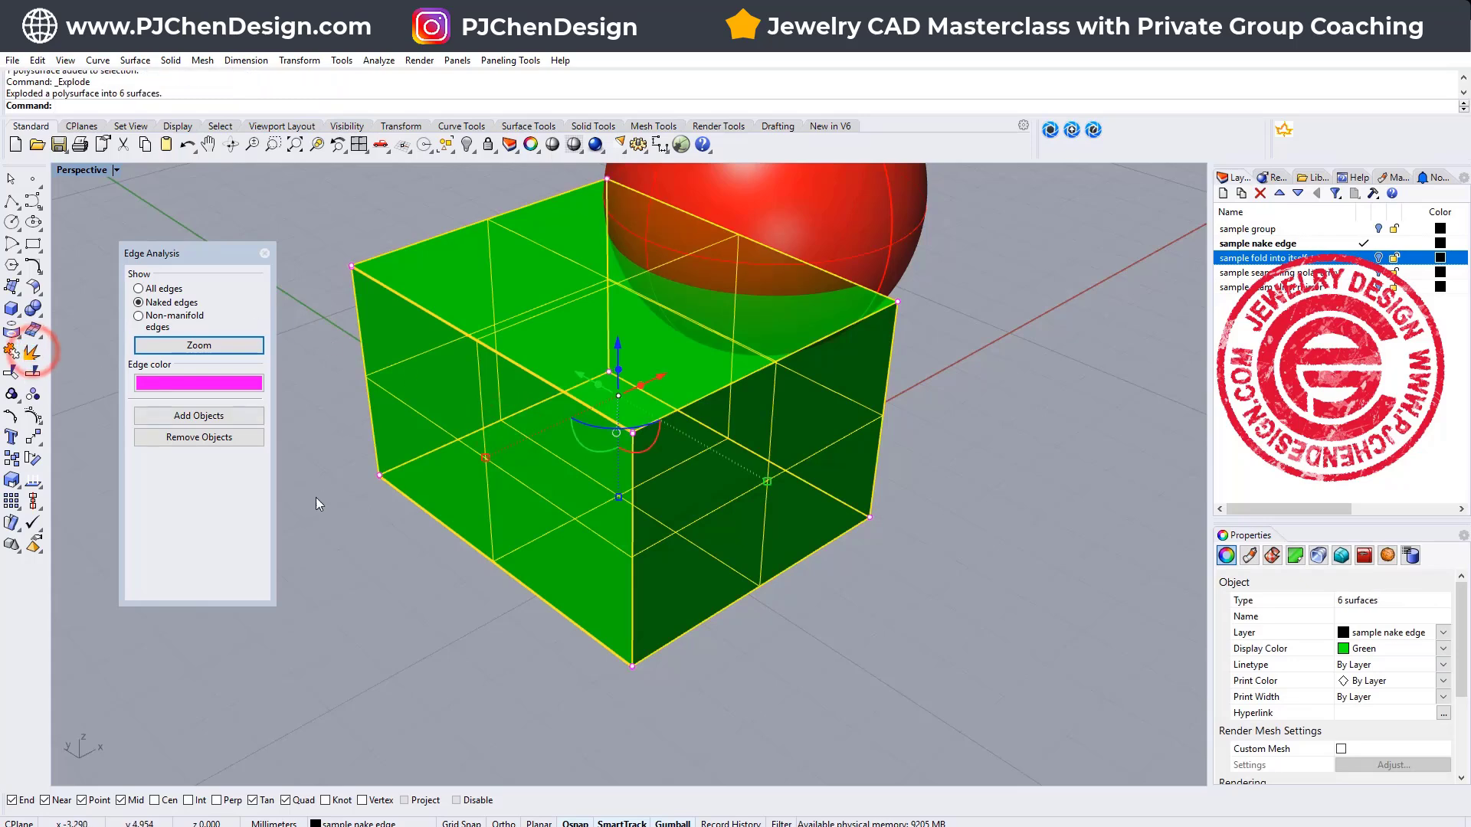
left_click(549, 510)
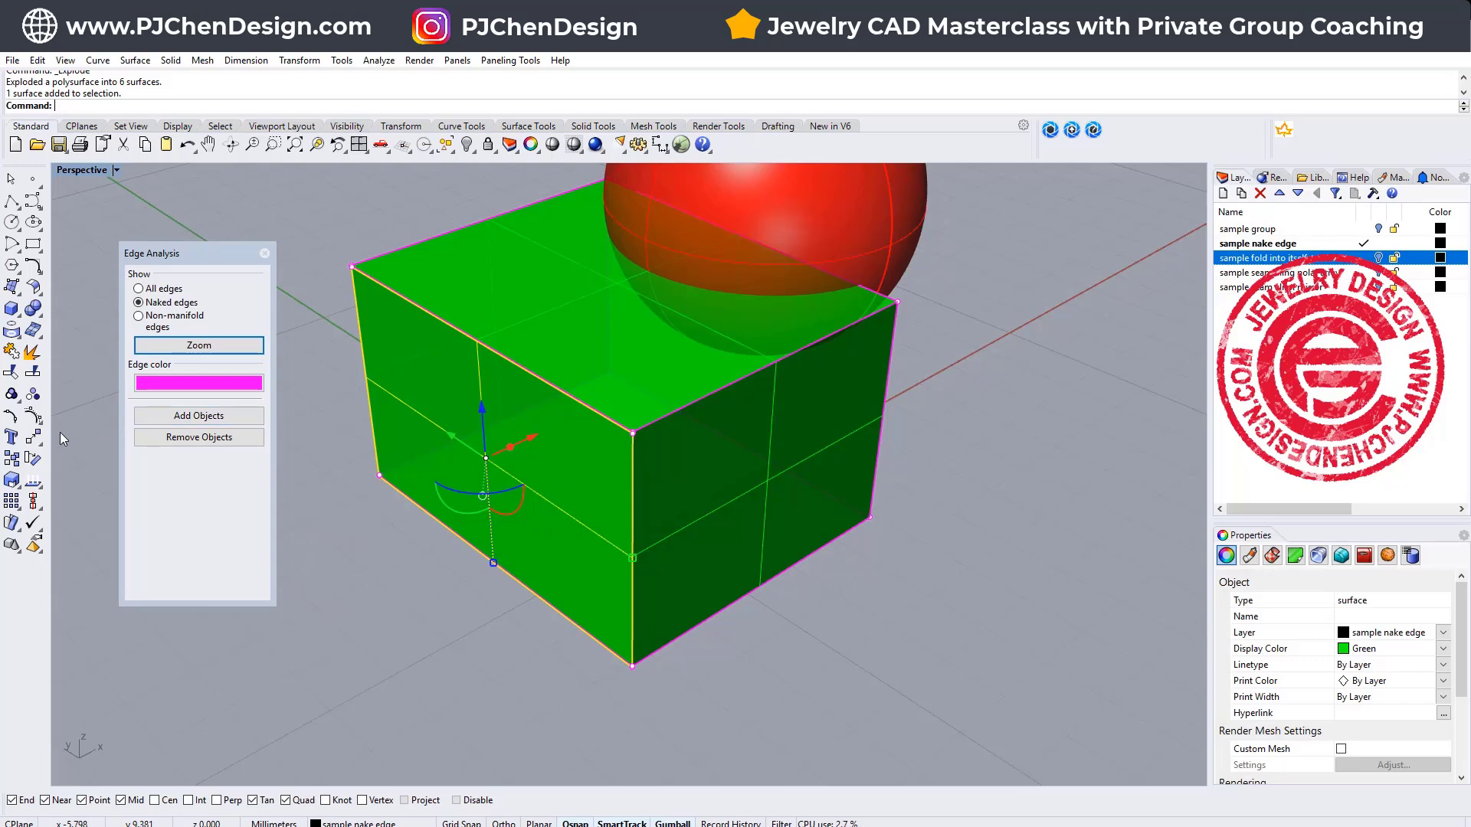
left_click(32, 437)
scroll(696, 461, "up", 5)
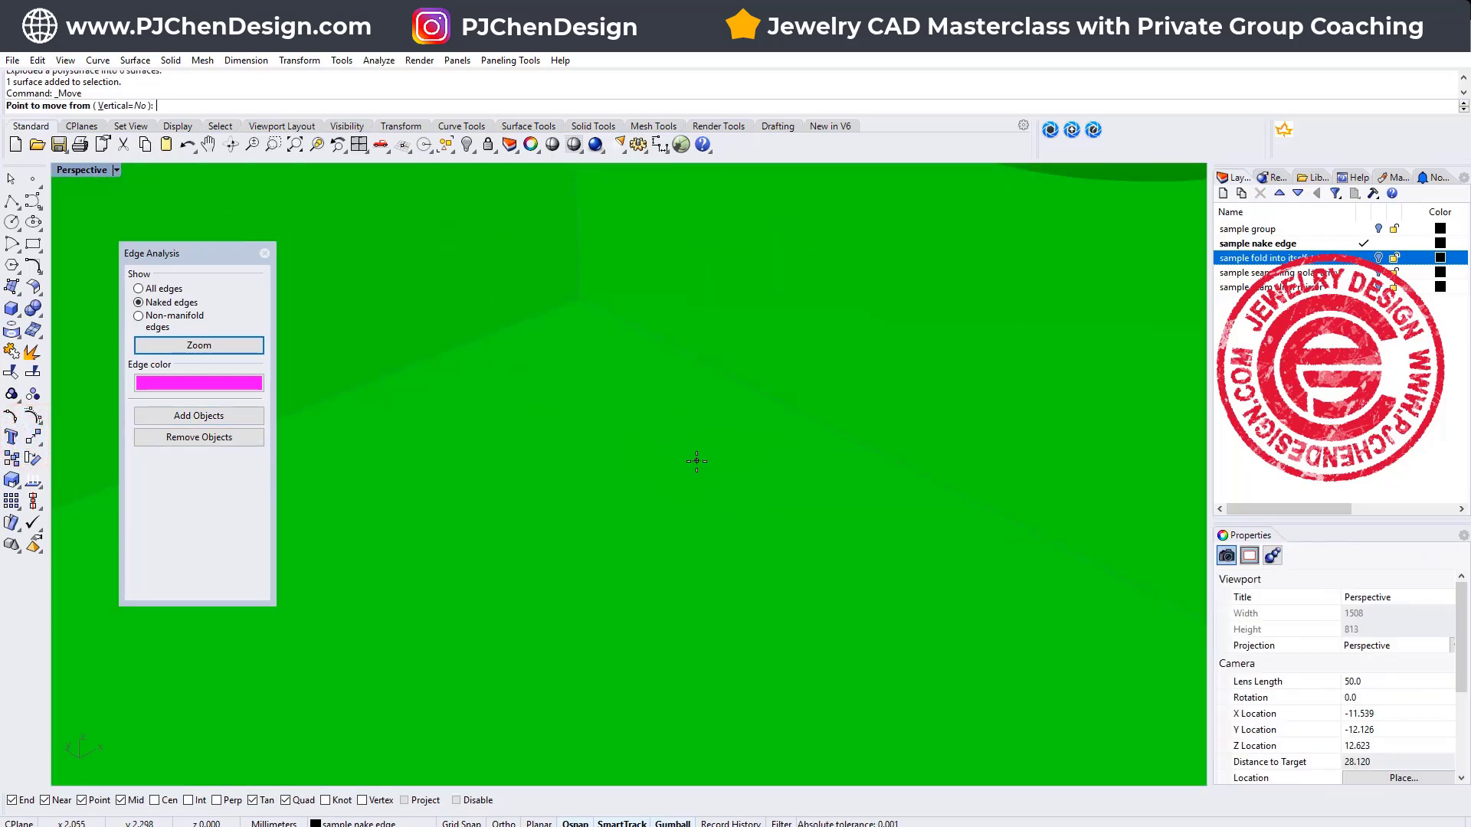
scroll(696, 461, "down", 5)
left_click(711, 509)
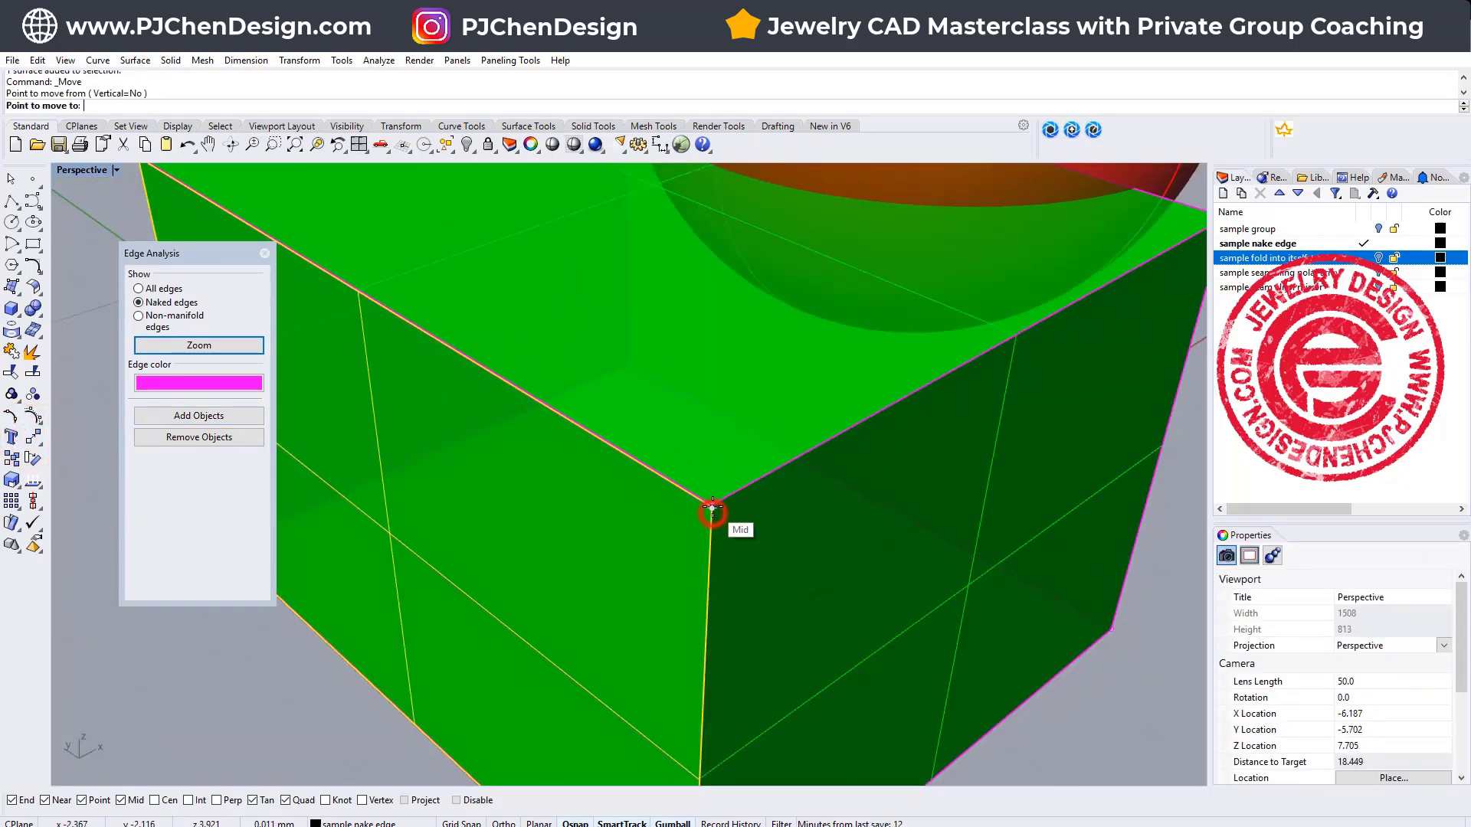
left_click(712, 509)
scroll(715, 518, "down", 5)
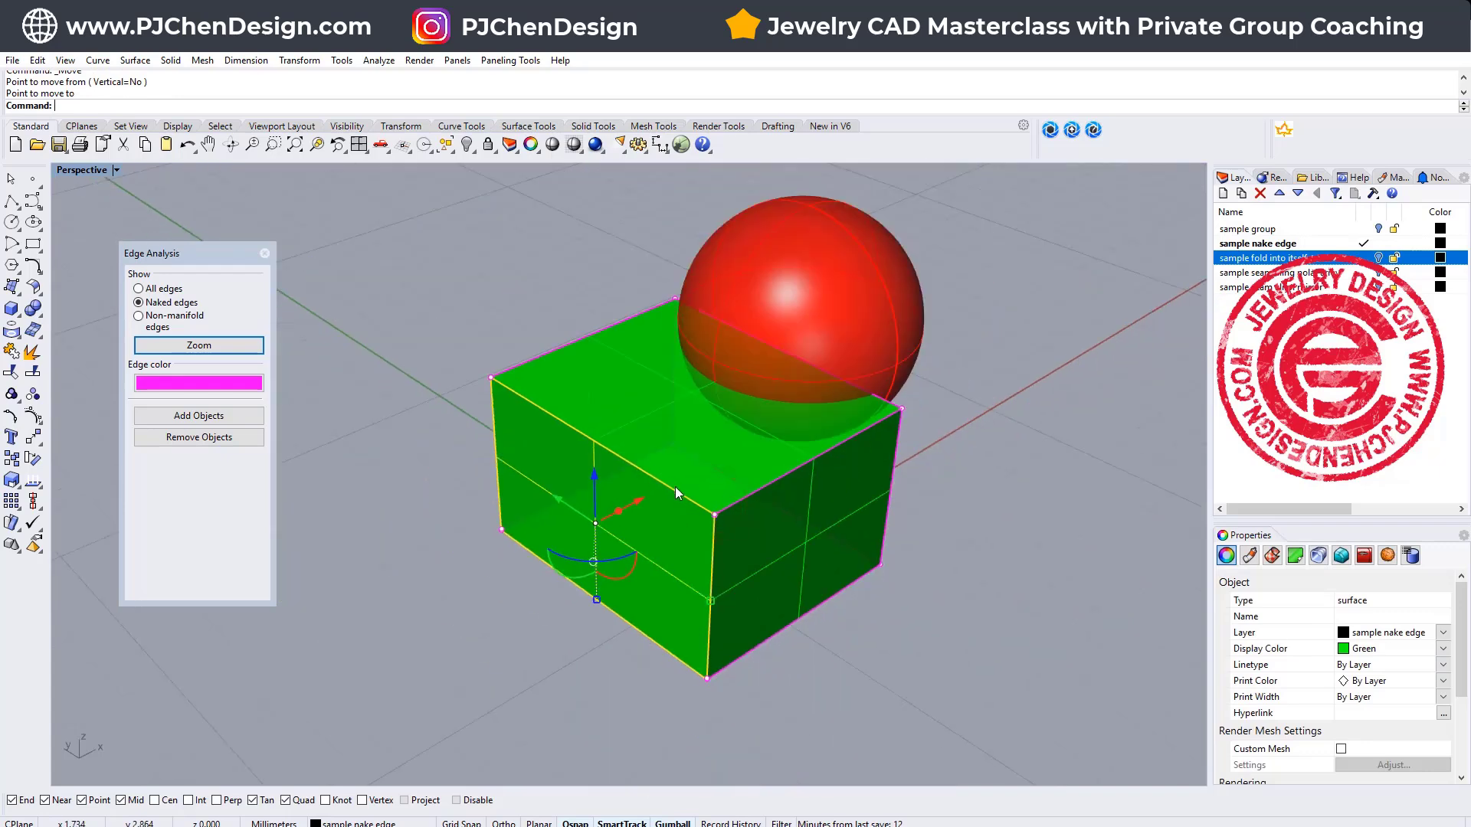
Join all box faces into a closed solid polysurface
left_click_drag(969, 653, 517, 387)
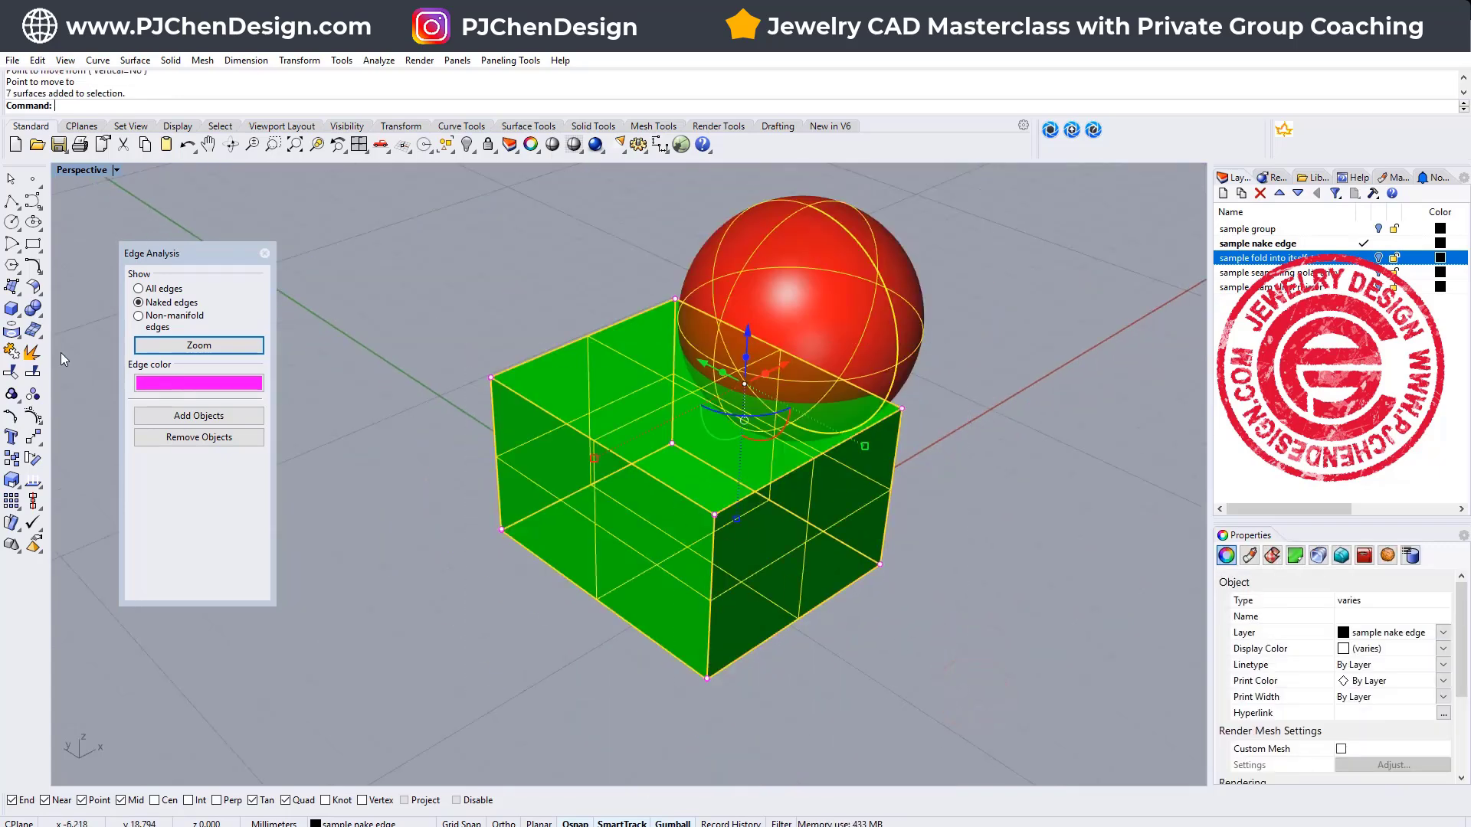
left_click(12, 351)
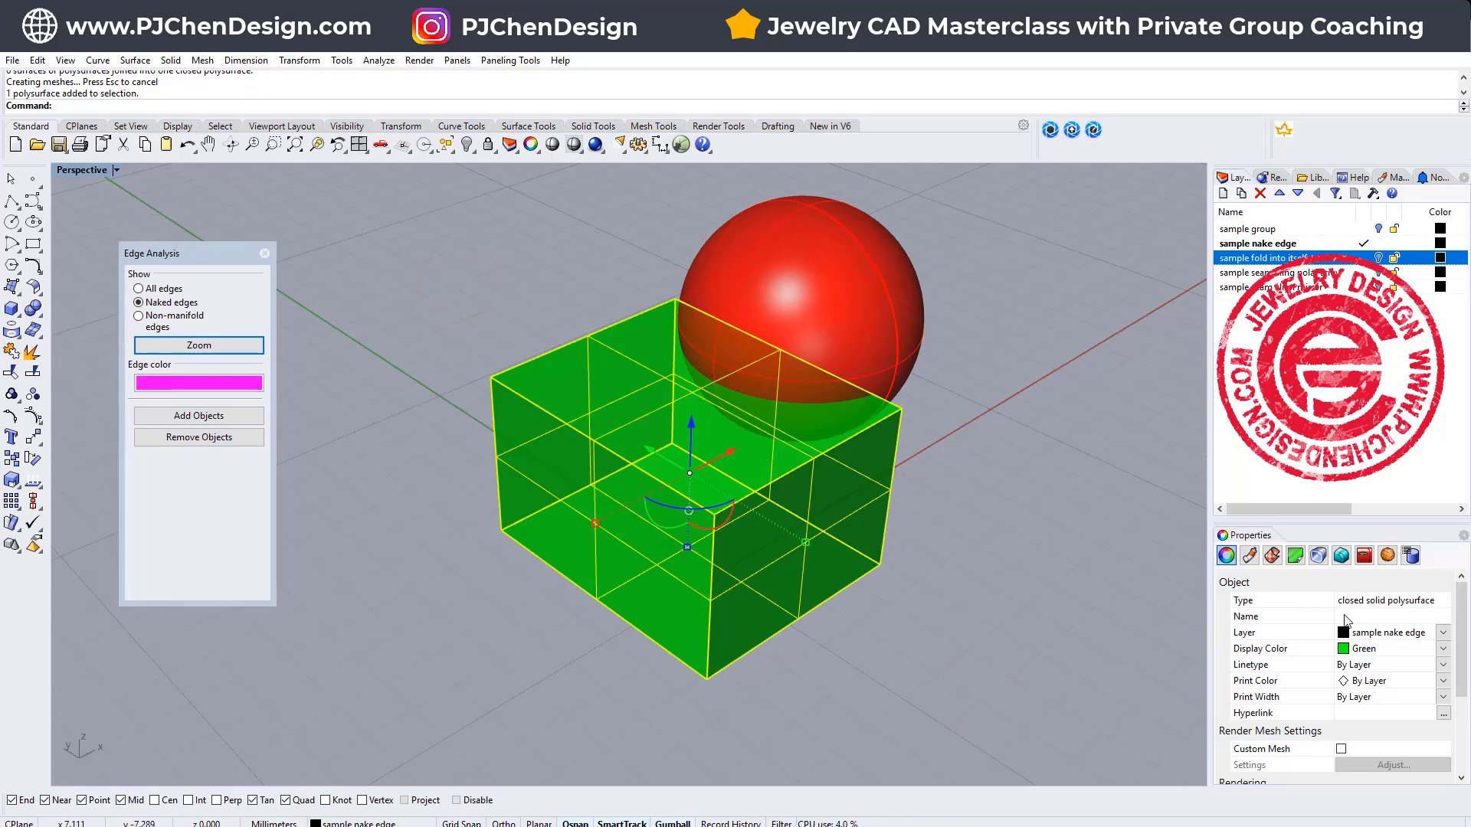
Boolean union the closed box with the sphere and confirm the result is a closed solid polysurface
left_click(1033, 487)
right_click_drag(1033, 487, 457, 332)
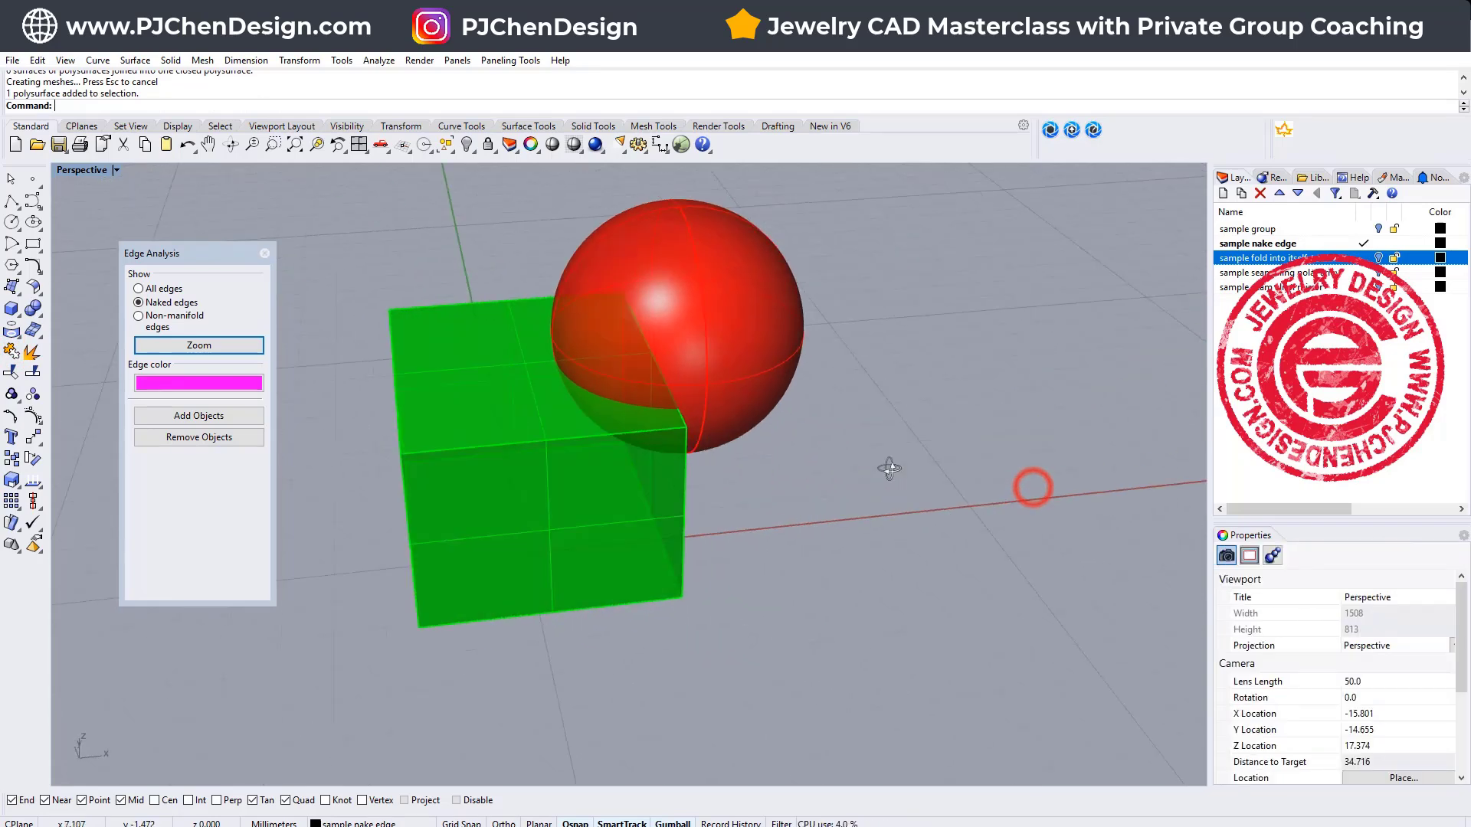
left_click(32, 308)
left_click(554, 449)
left_click(697, 355)
key("Return")
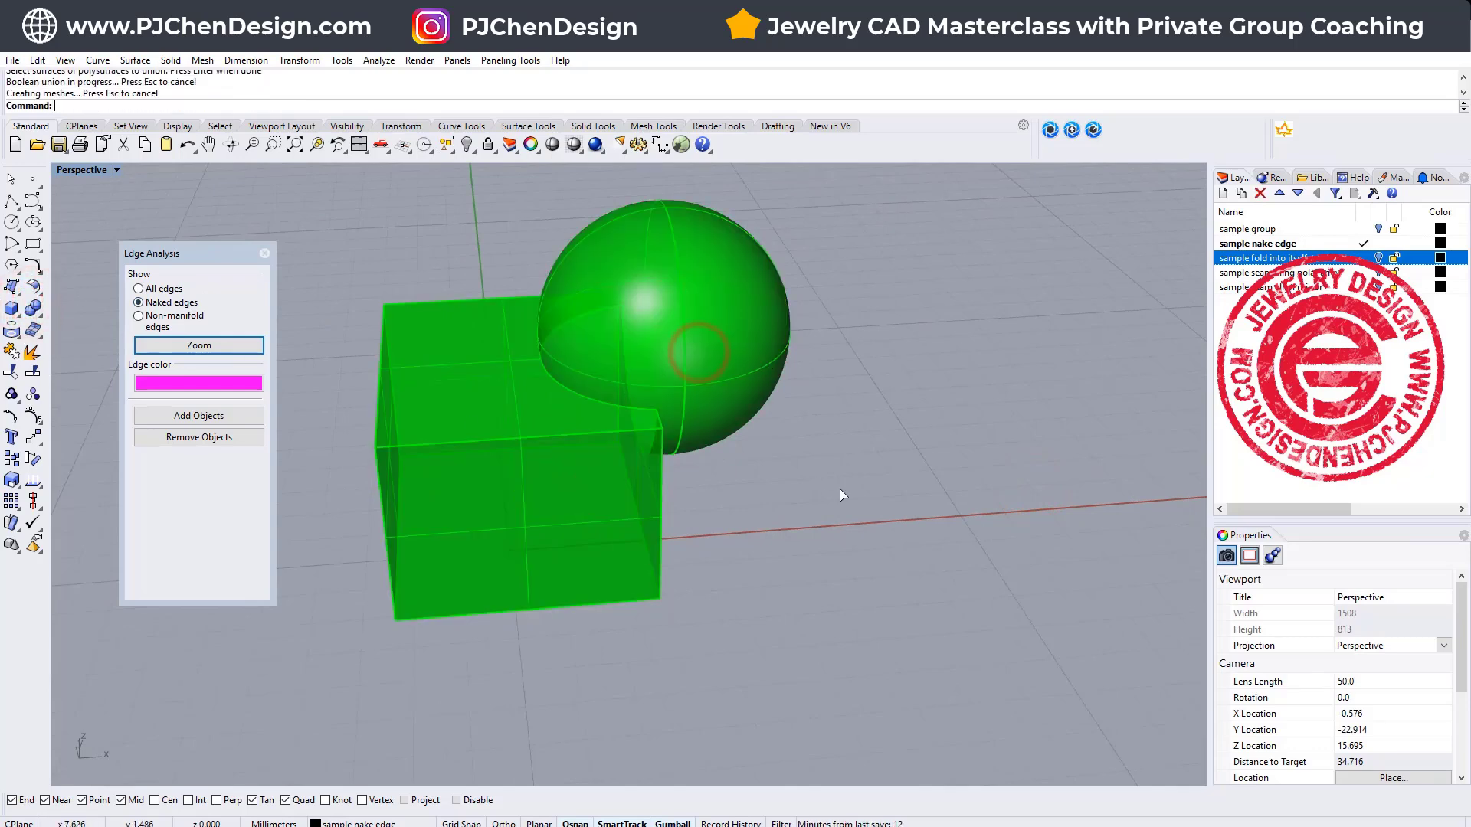
left_click(542, 457)
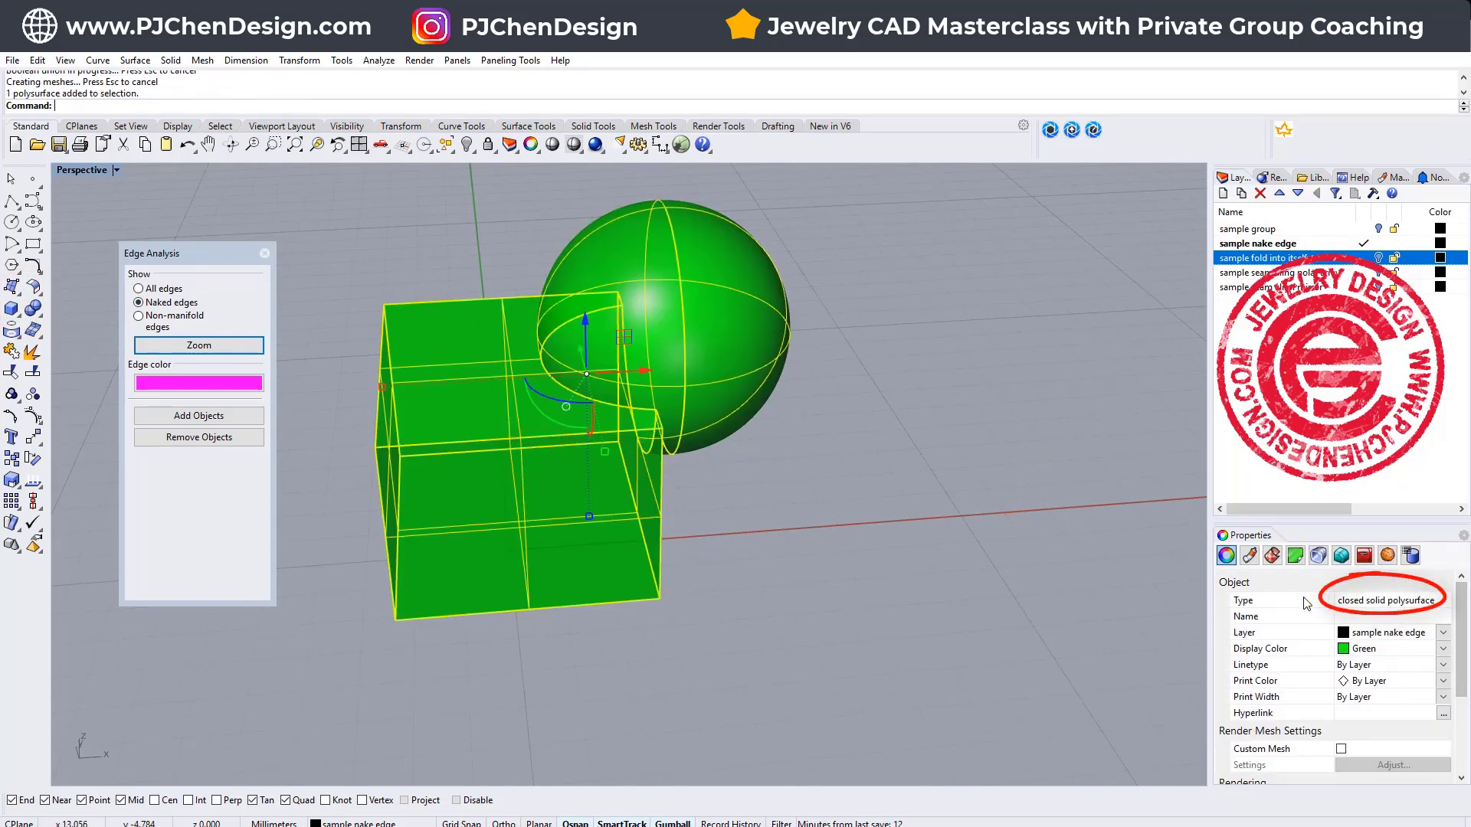